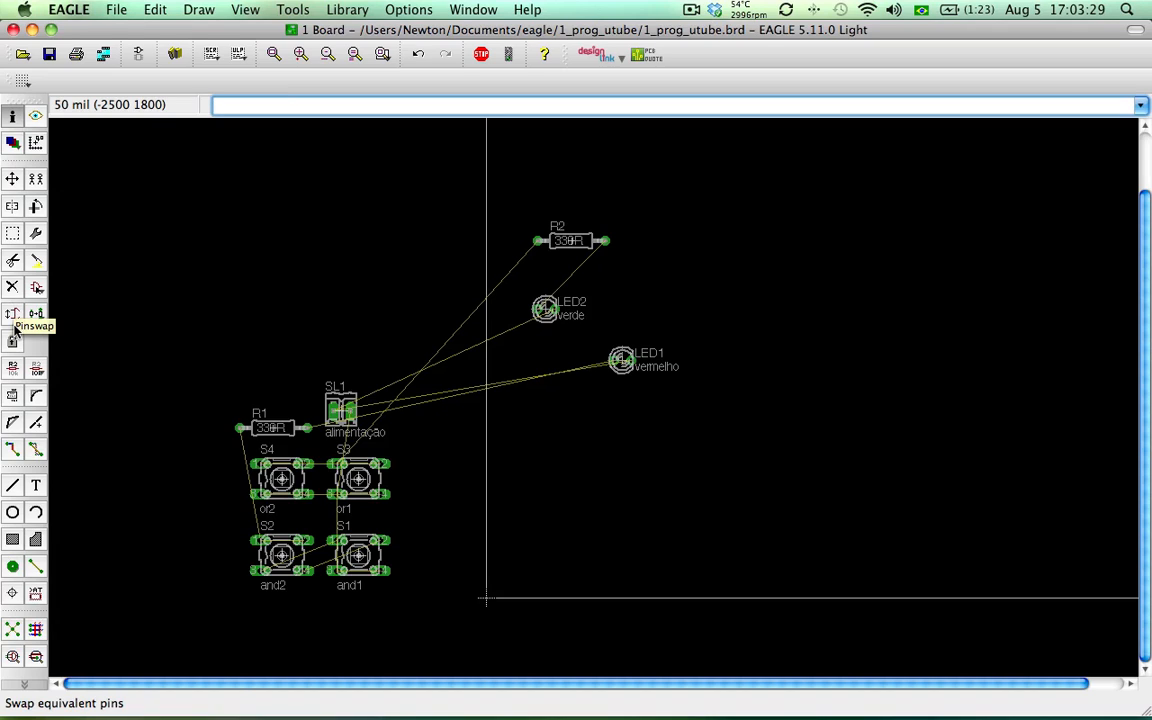
# Smash LED1 to detach its name and value texts from the part
pyautogui.click(13, 397)
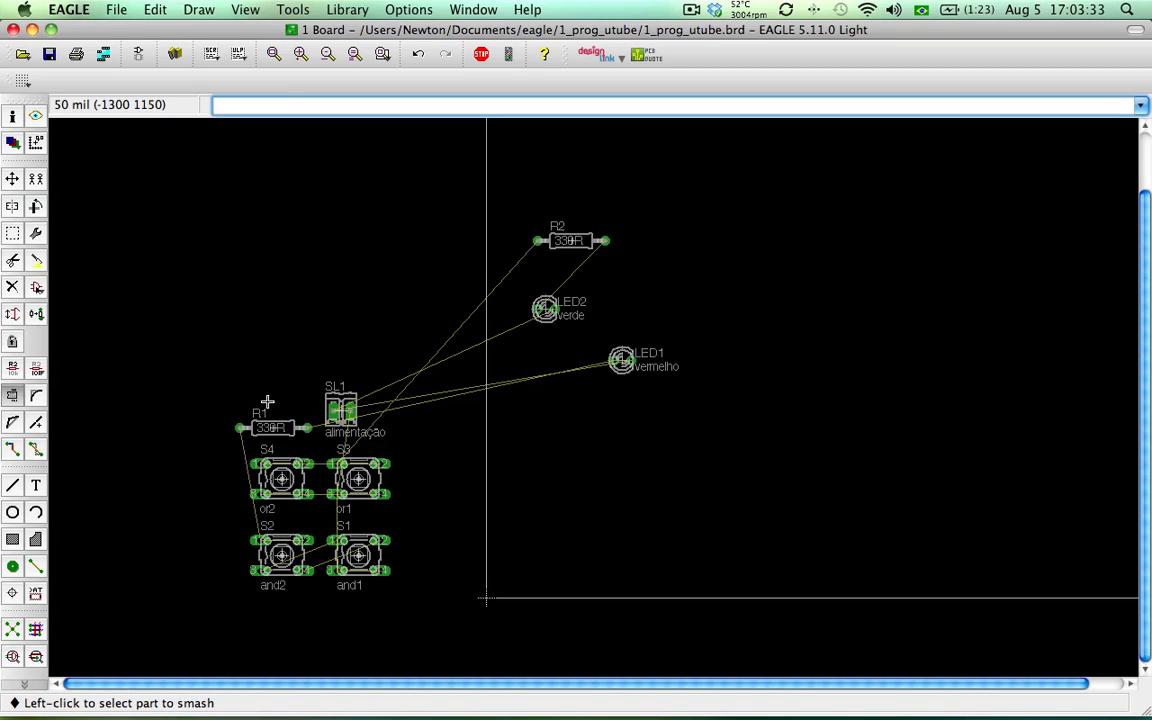
pyautogui.scroll(3, 604, 401)
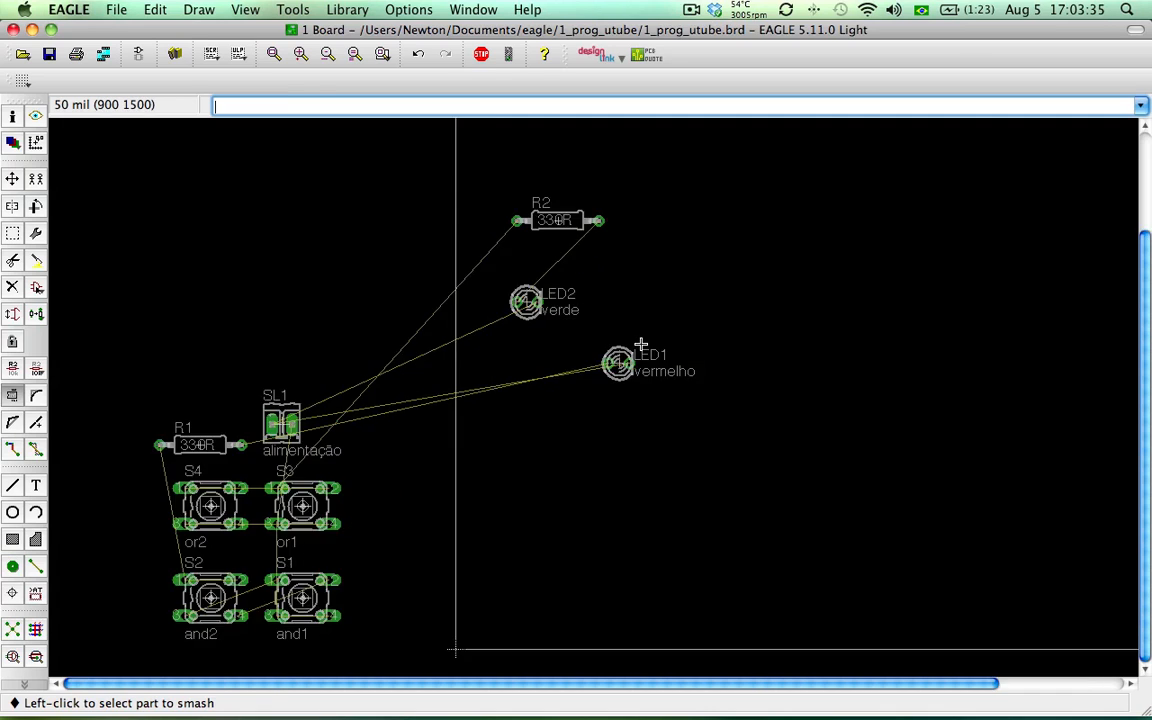
pyautogui.click(601, 400)
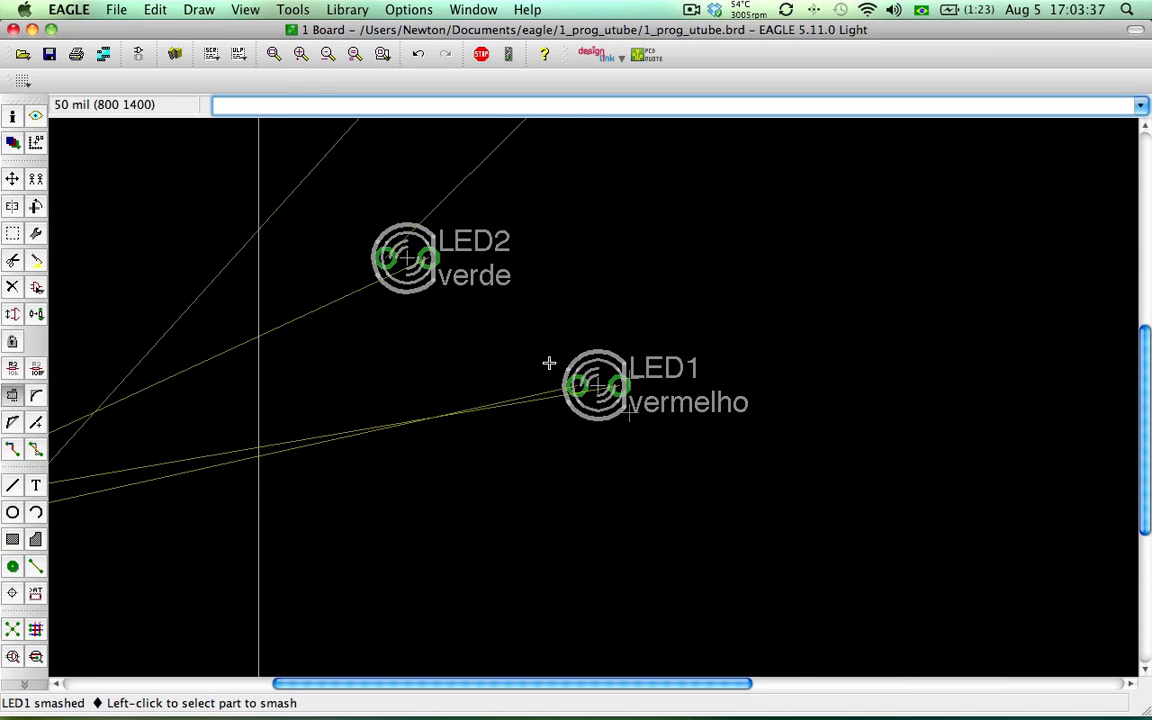
# Move LED1's value text "vermelho" just below the LED symbol and its name text just above it
pyautogui.click(12, 178)
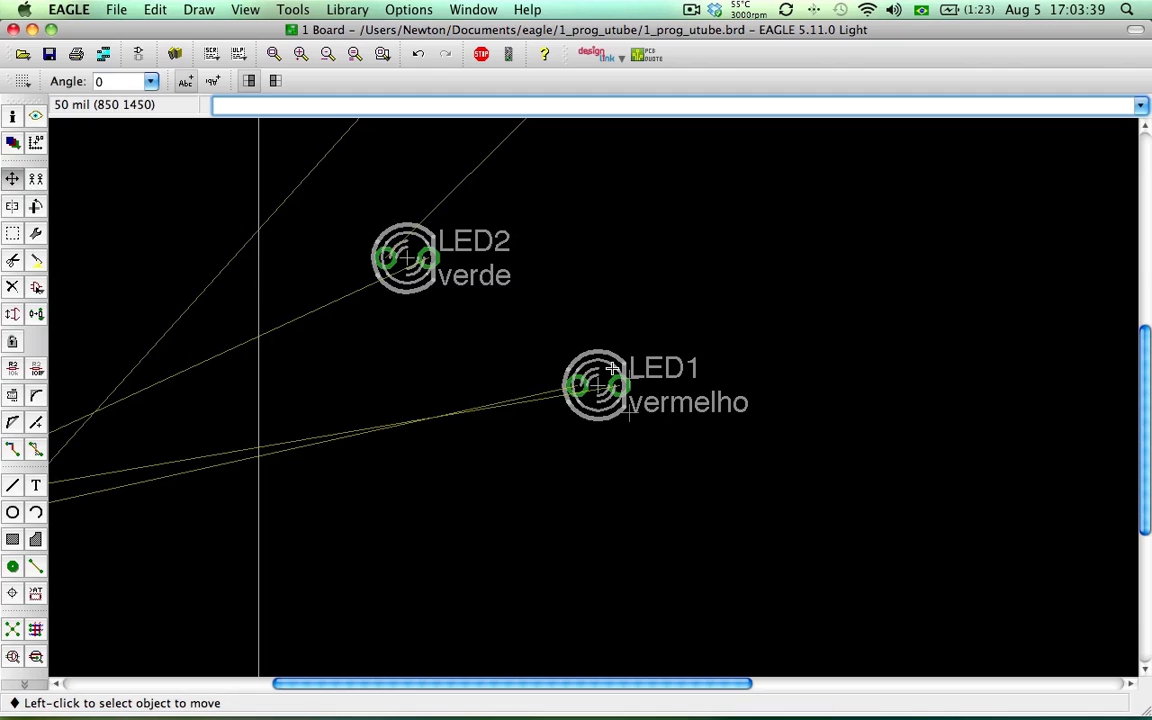
pyautogui.scroll(2, 648, 428)
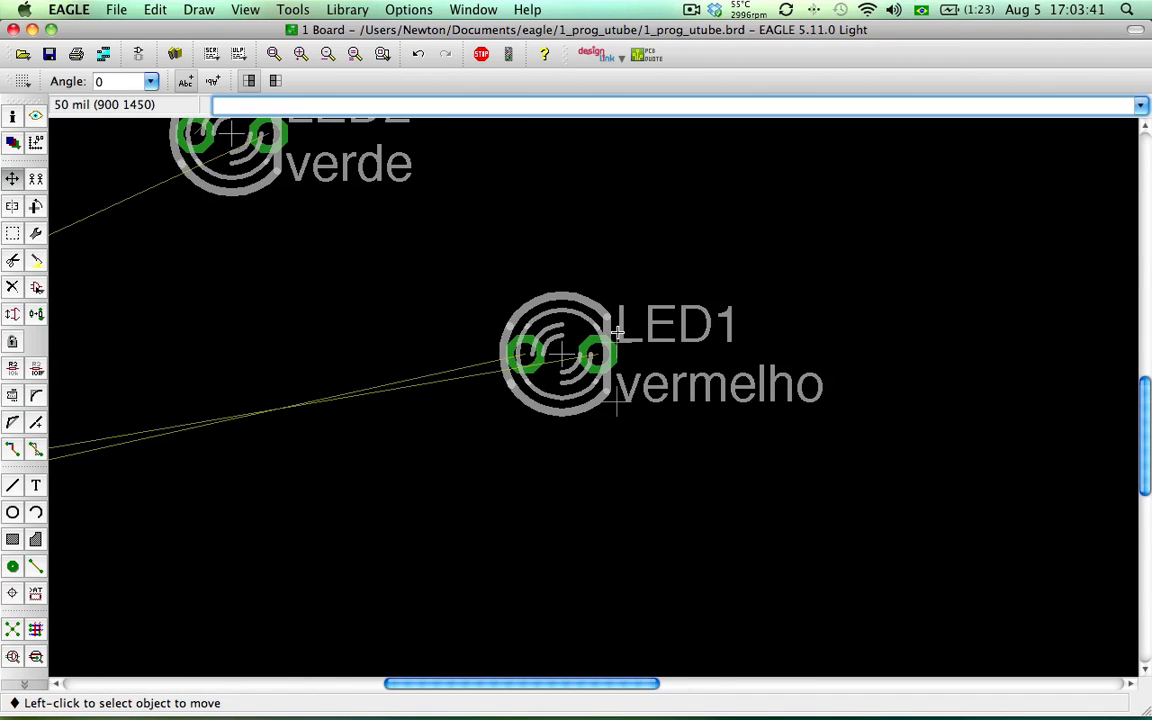
pyautogui.click(620, 410)
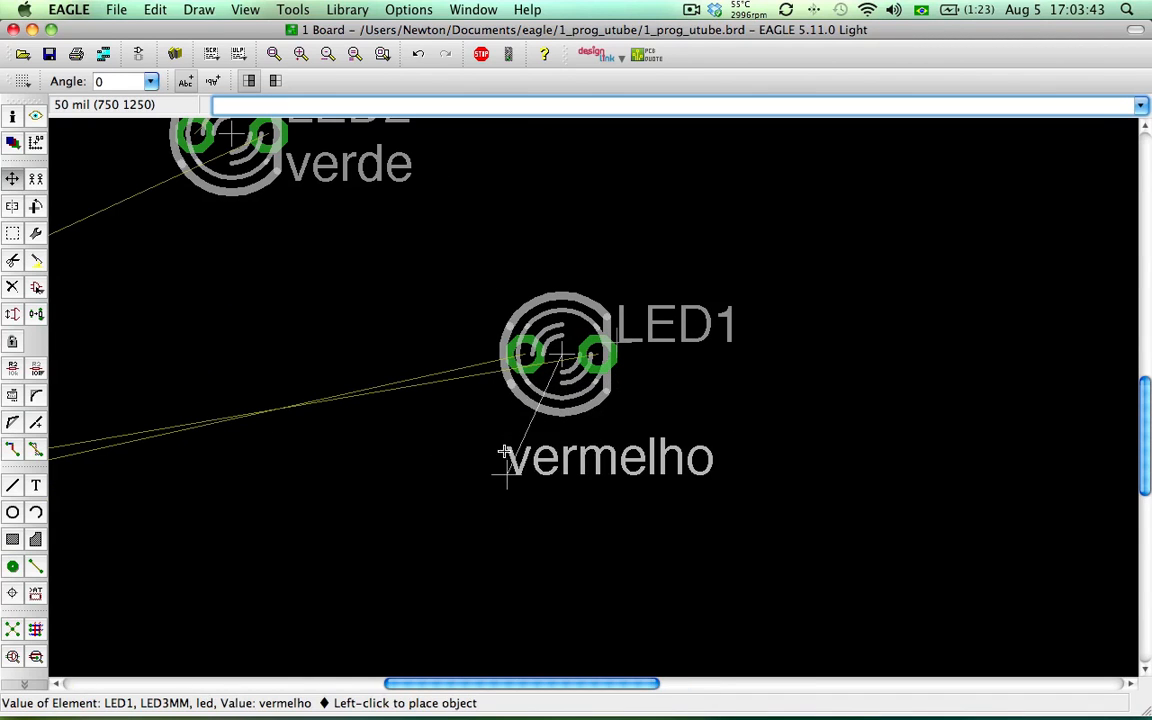
pyautogui.click(469, 437)
pyautogui.click(609, 327)
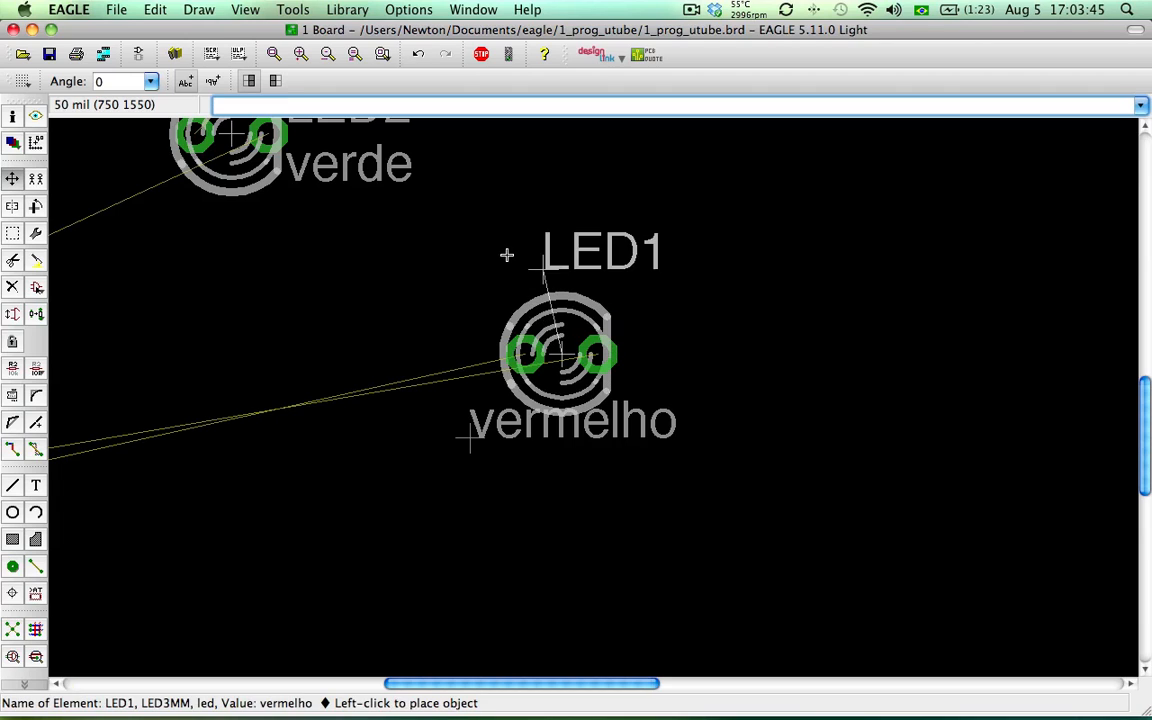
pyautogui.click(500, 263)
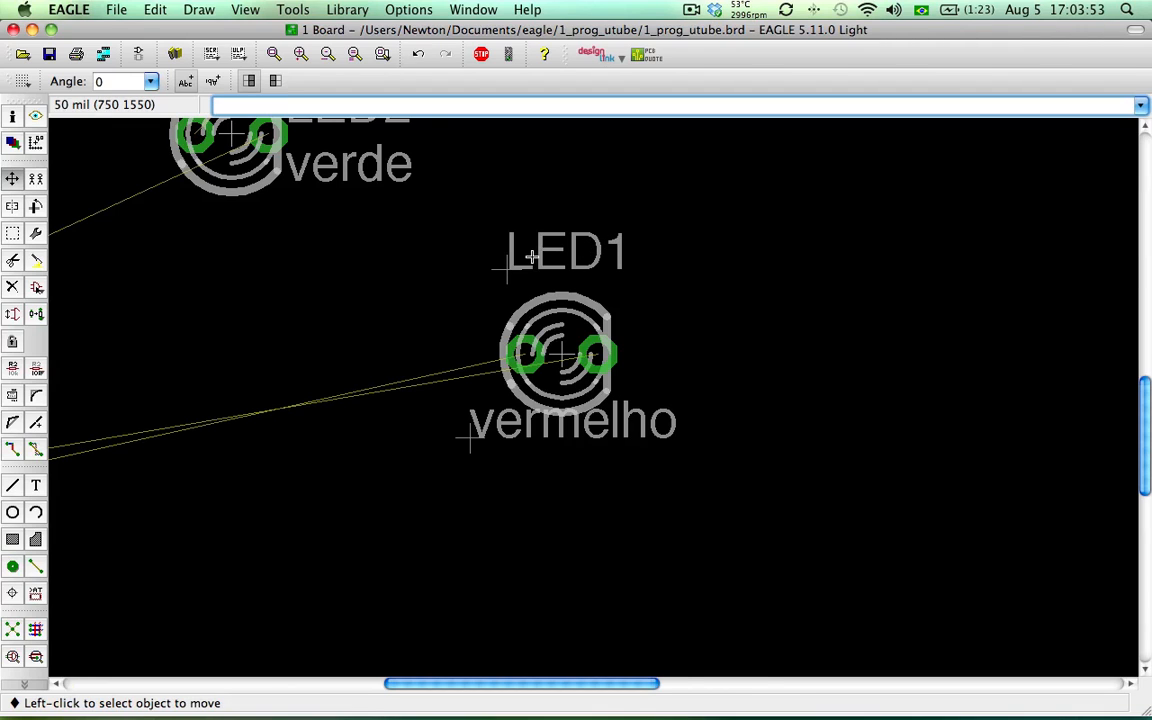
# Unsmash LED1 to put its name and value texts back in their default positions
pyautogui.scroll(-2, 498, 228)
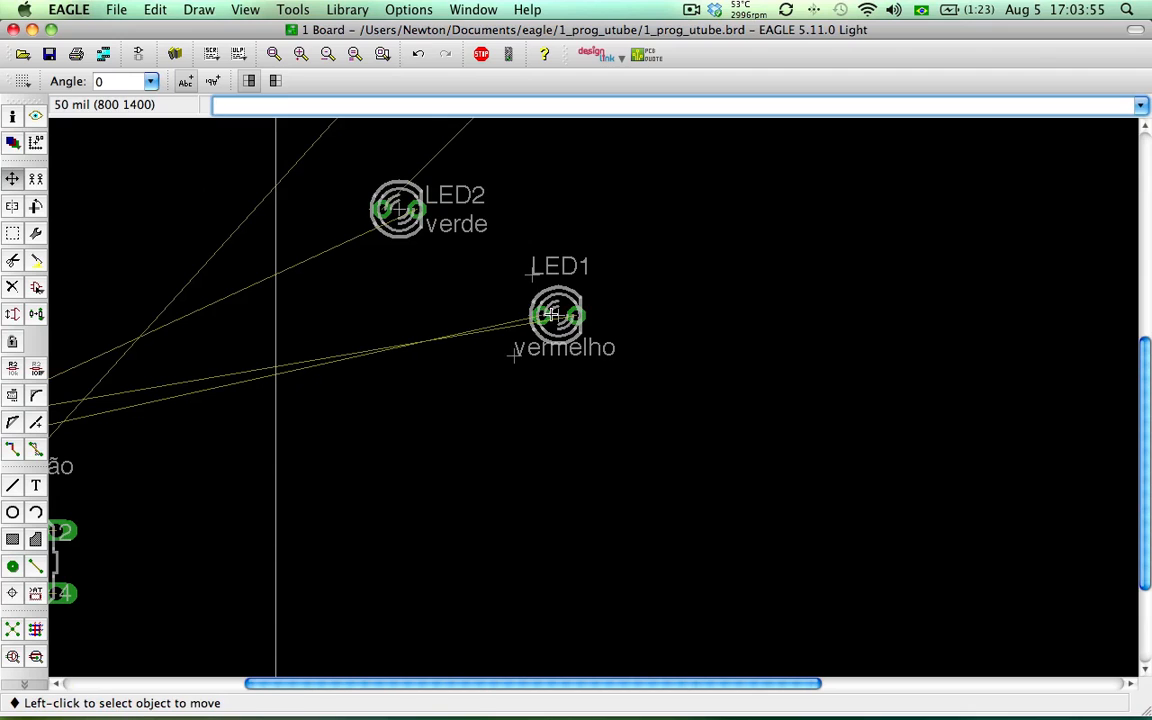
pyautogui.rightClick(550, 316)
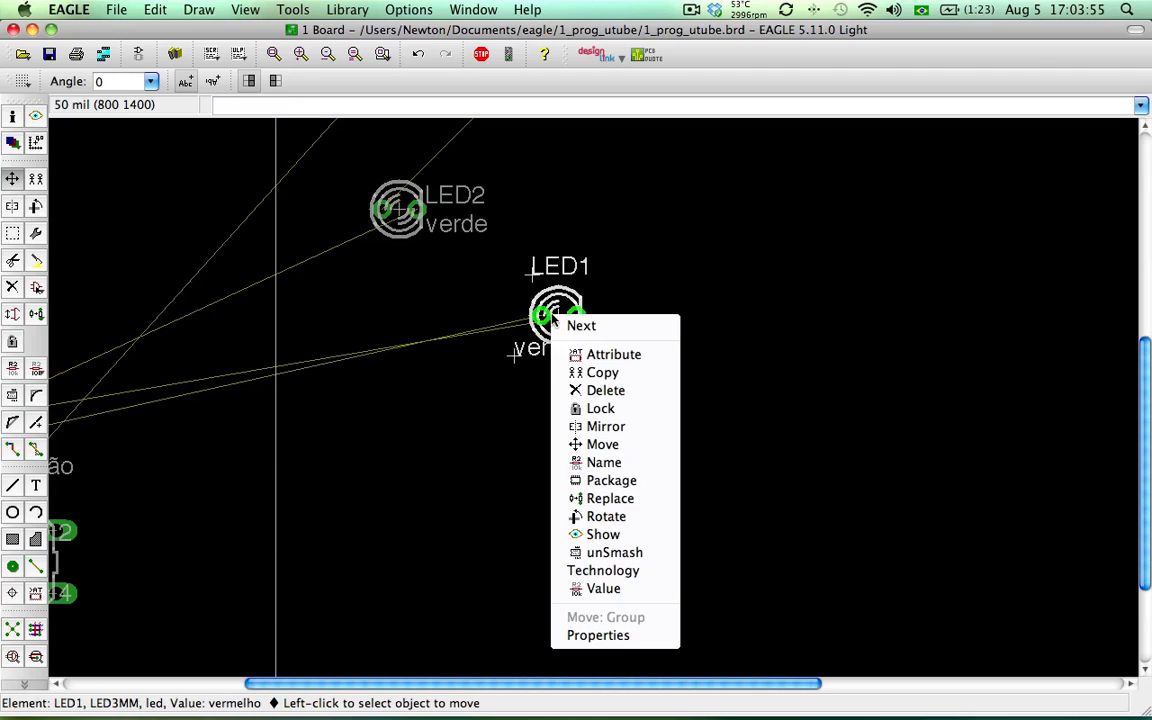
pyautogui.click(614, 553)
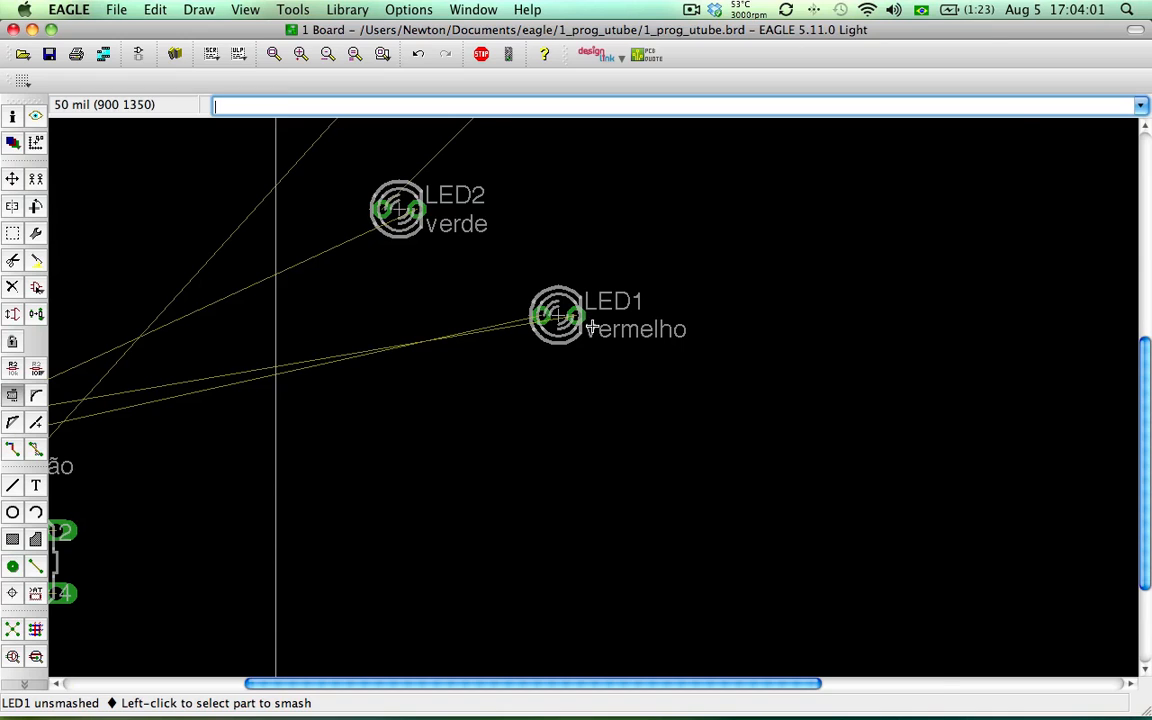
# Start the Hole command and switch the grid size unit to mm
pyautogui.scroll(-3, 585, 322)
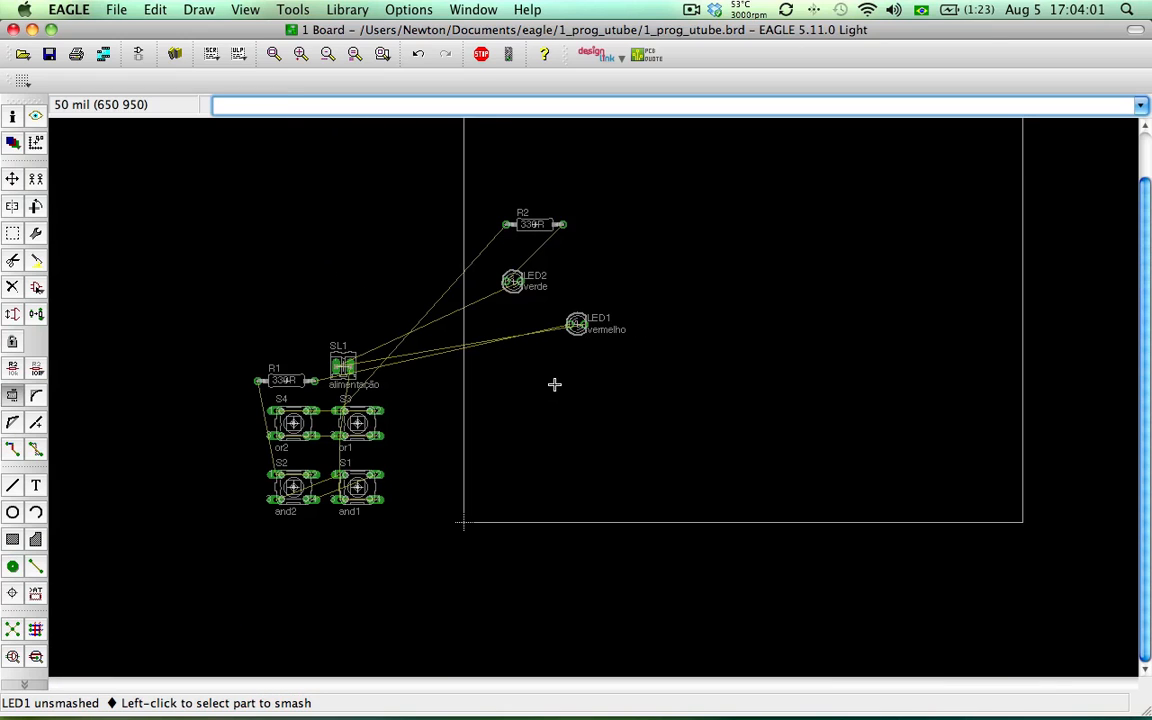
pyautogui.click(12, 594)
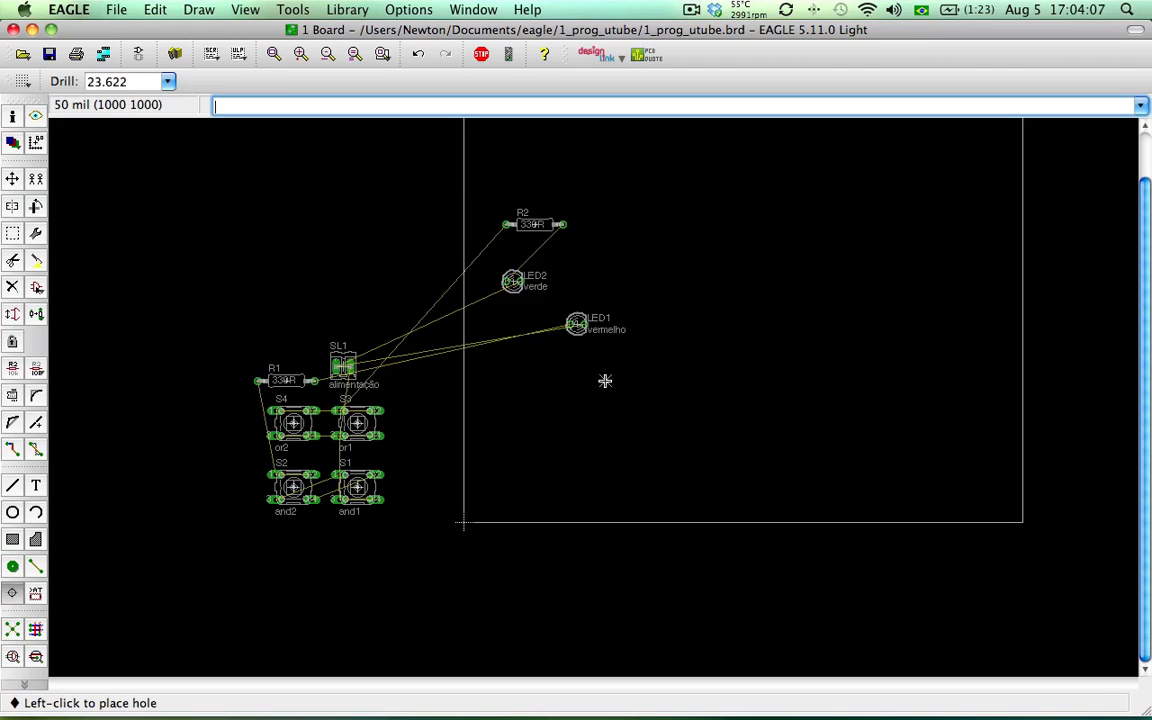
pyautogui.scroll(-1, 606, 381)
pyautogui.moveTo(604, 380); pyautogui.dragTo(504, 434, button='middle')
pyautogui.scroll(1, 529, 419)
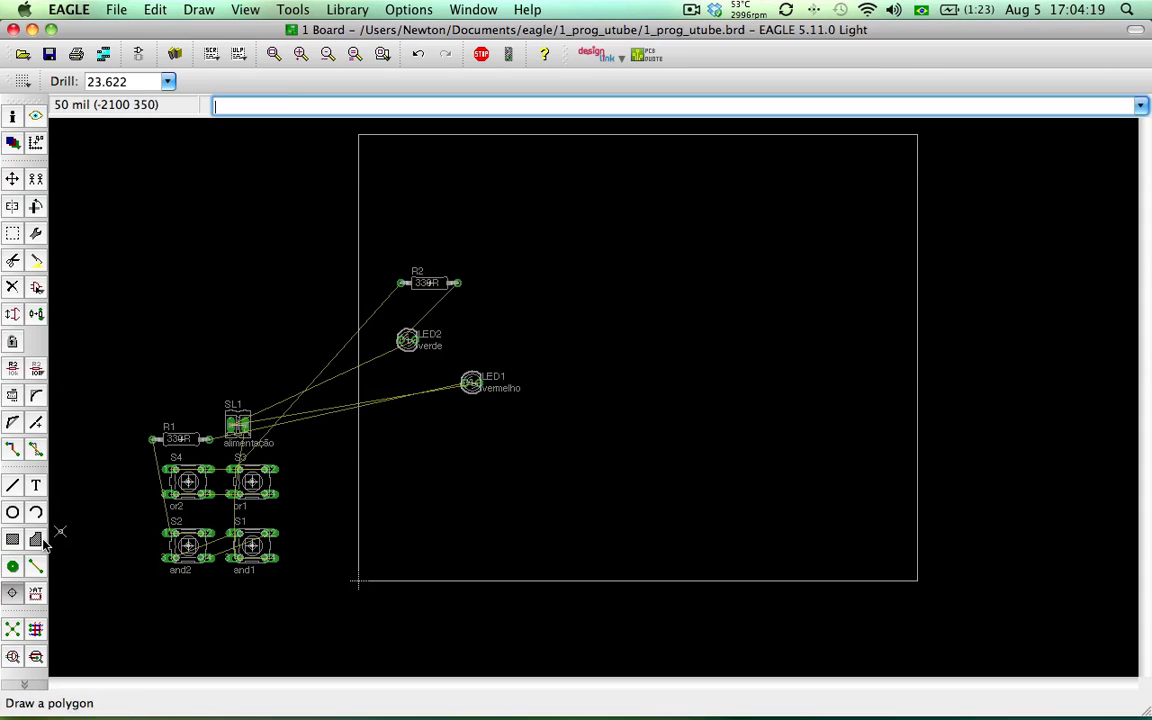
pyautogui.scroll(-3, 130, 82)
pyautogui.scroll(2, 129, 82)
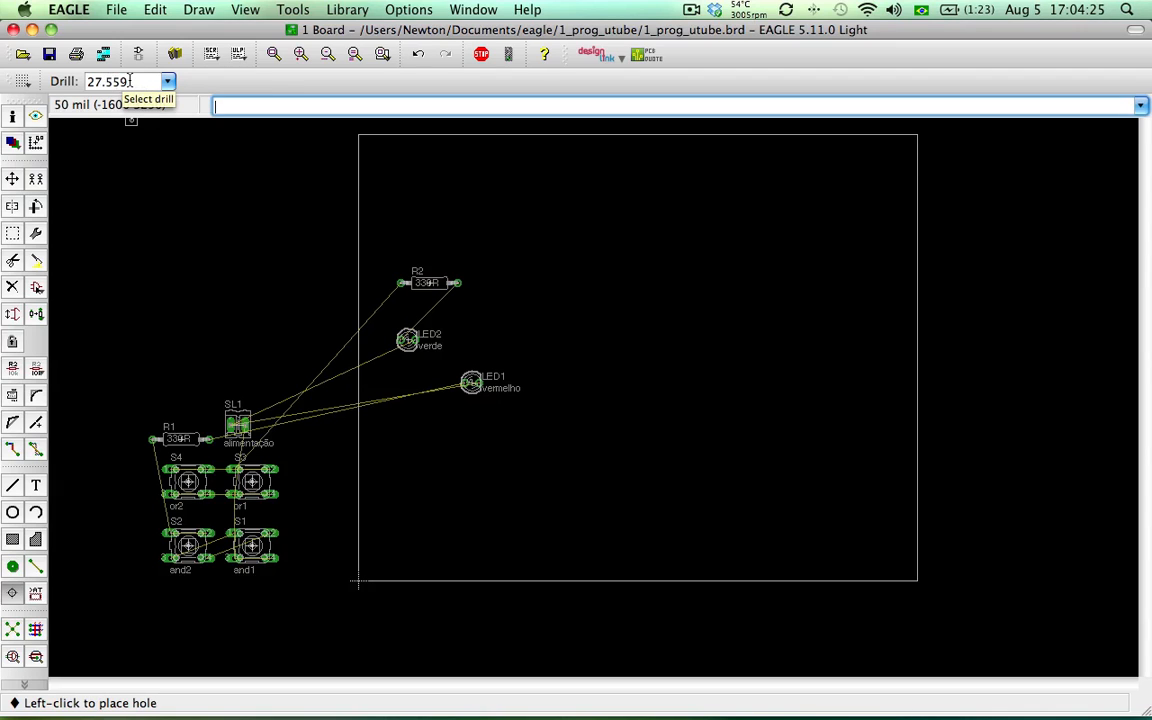
pyautogui.click(22, 81)
pyautogui.click(222, 144)
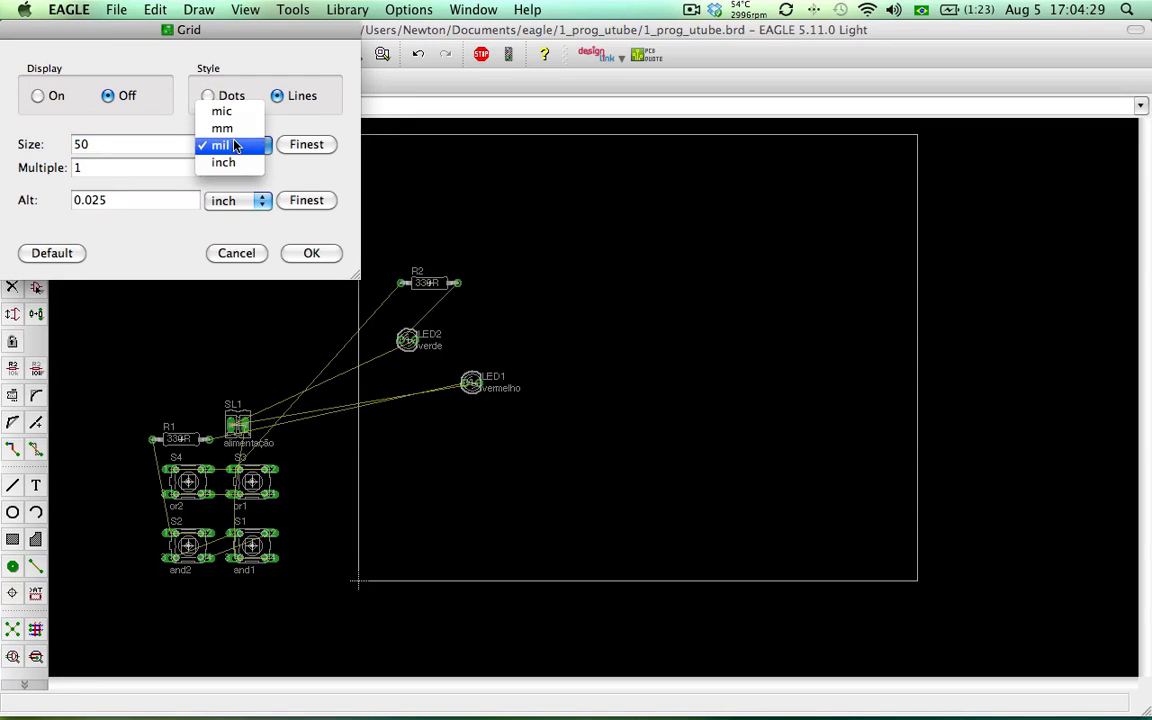
pyautogui.click(222, 129)
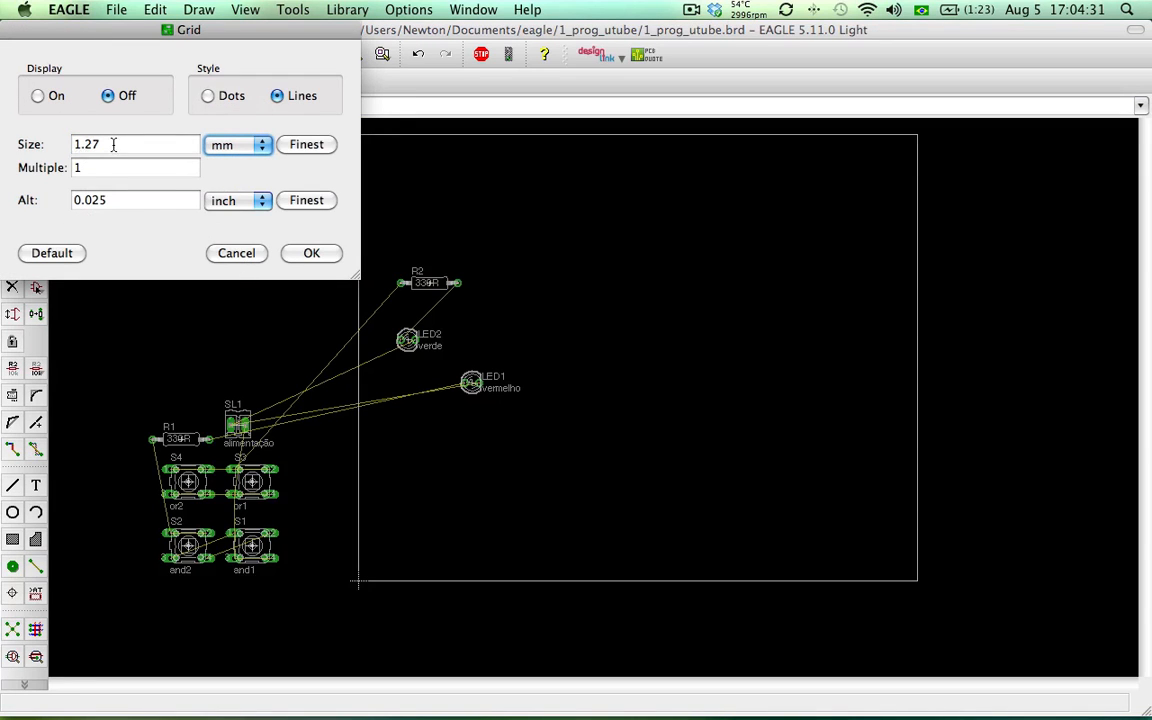
pyautogui.click(312, 254)
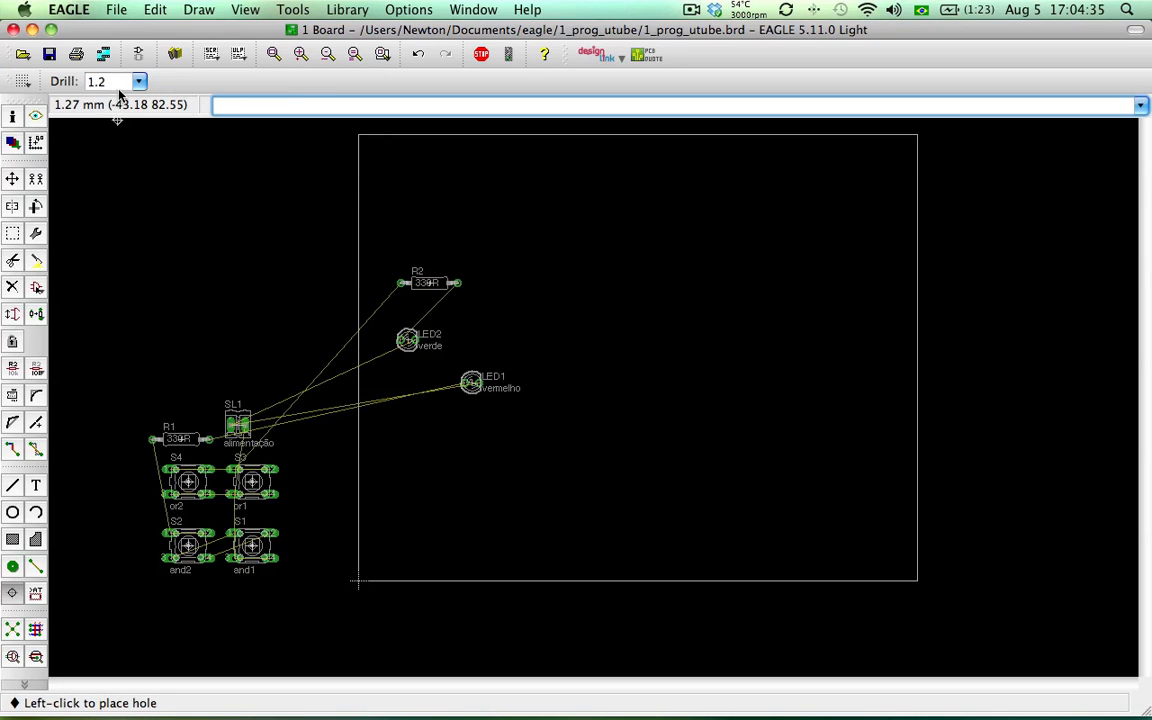
# Try several drill diameters for the hole, including 0.5, 1.6, 2.2 and 3.2 mm
pyautogui.scroll(1, 119, 88)
pyautogui.scroll(2, 119, 87)
pyautogui.click(119, 85)
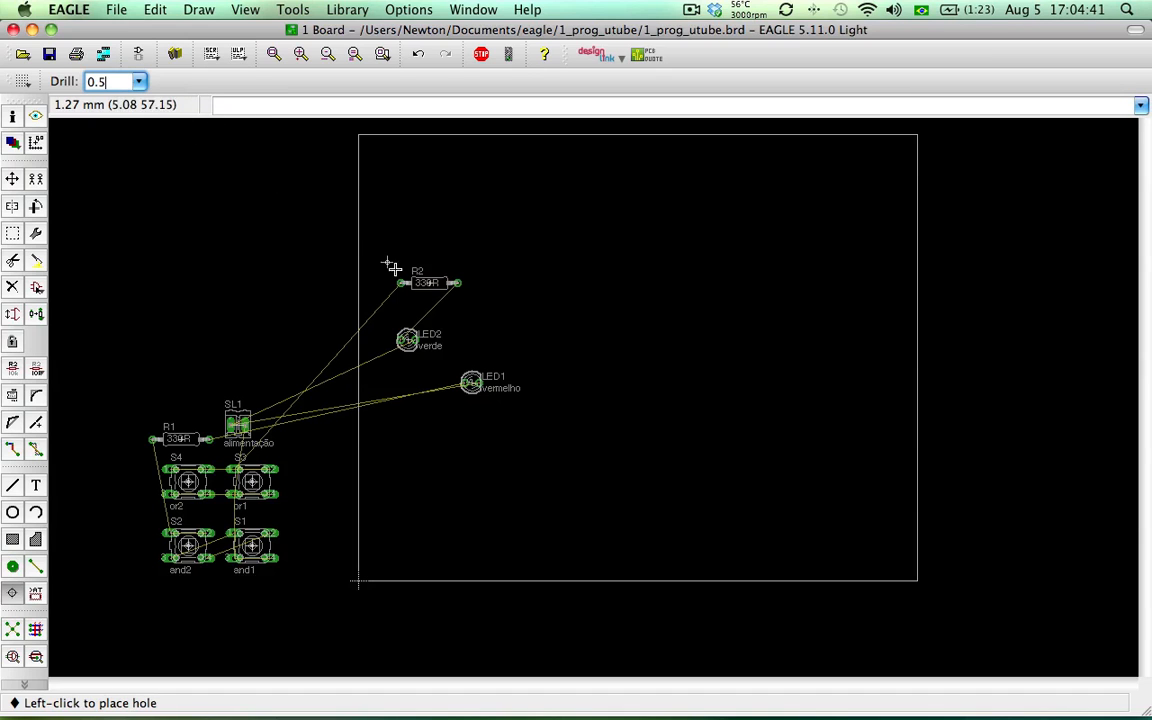
pyautogui.scroll(5, 463, 333)
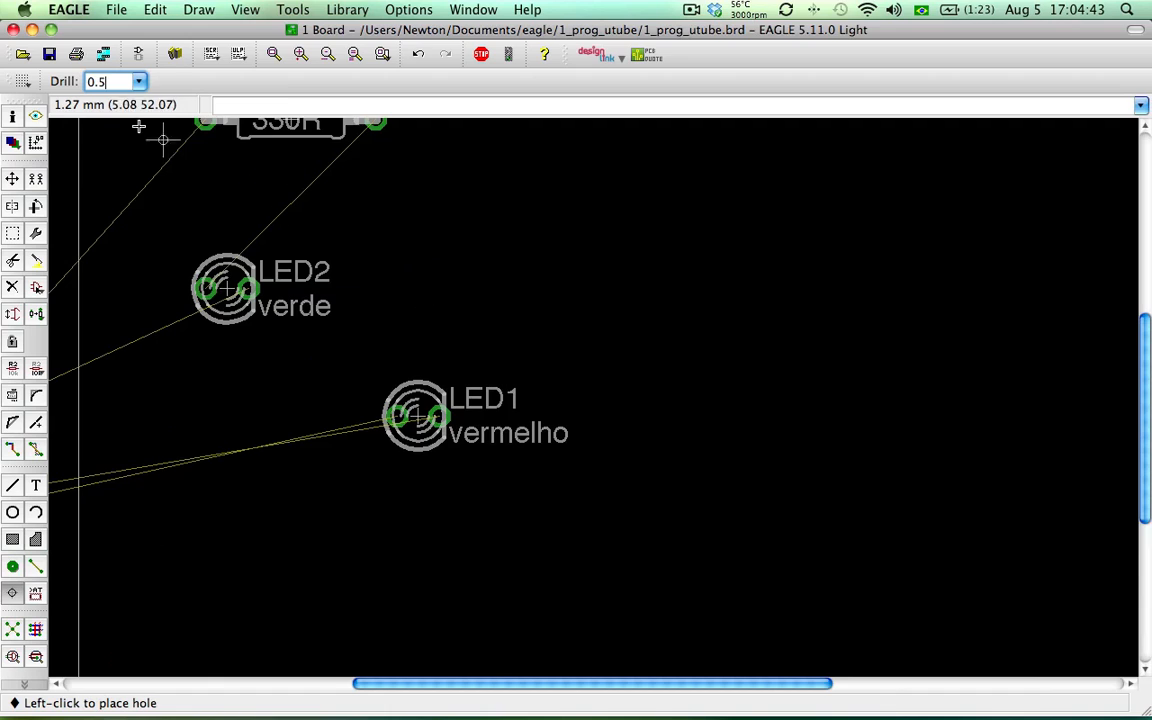
pyautogui.scroll(-20, 108, 82)
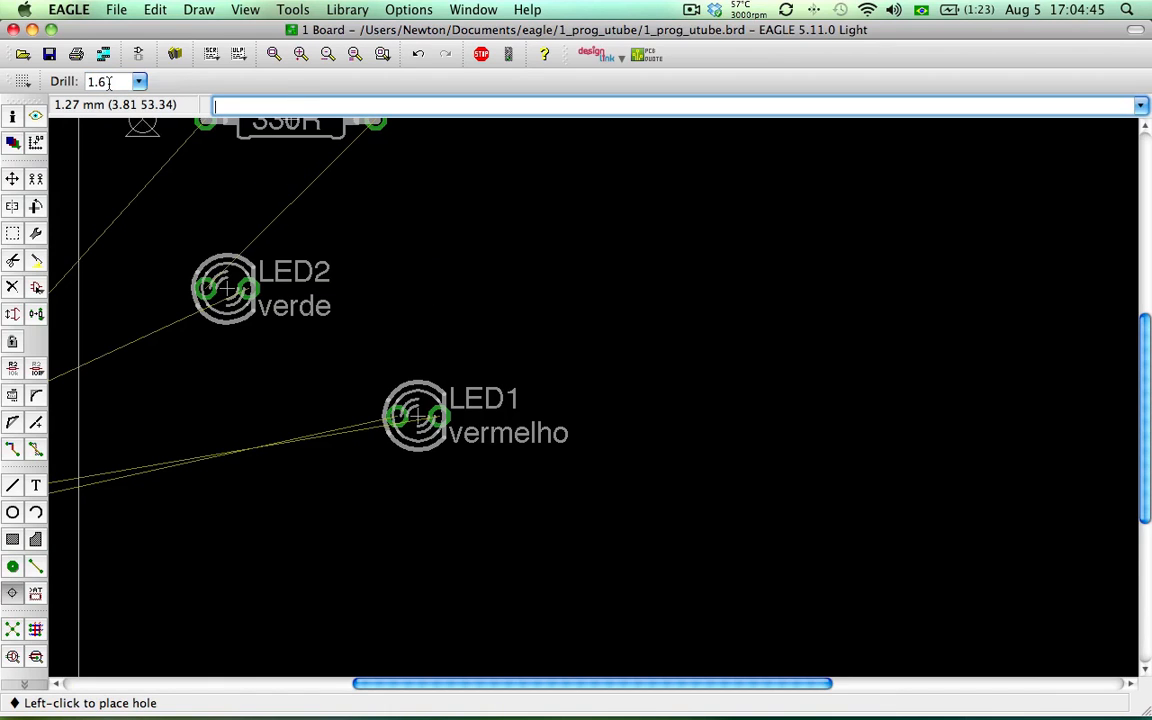
pyautogui.scroll(3, 110, 82)
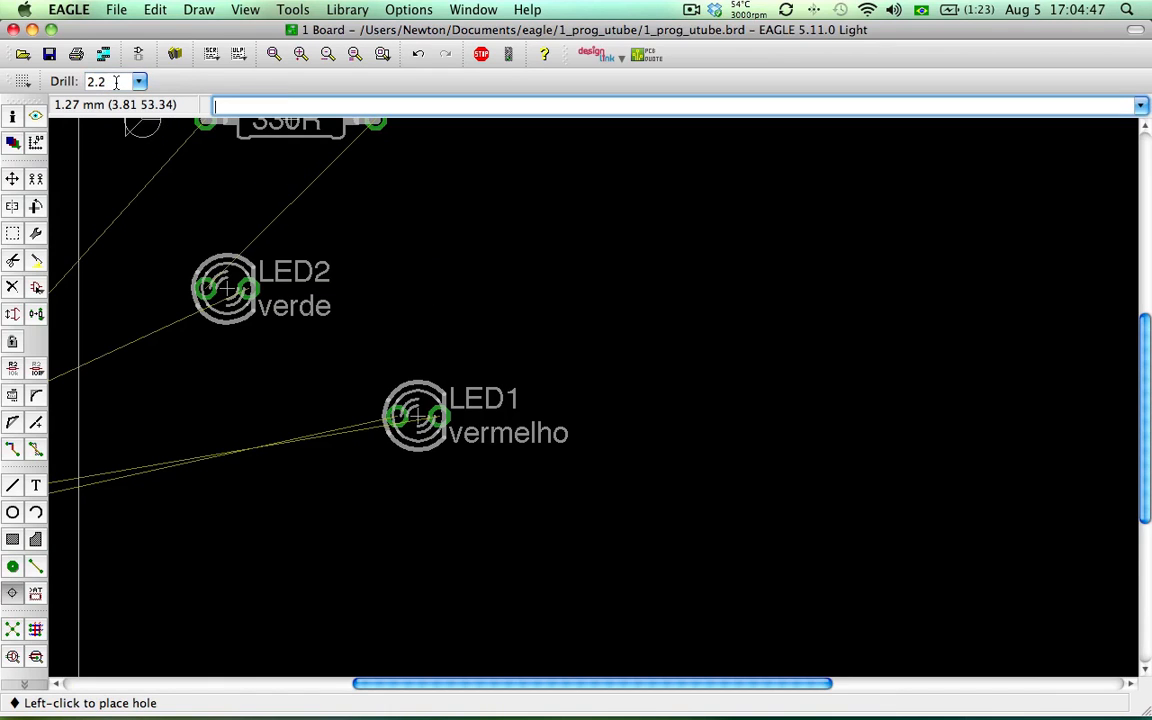
pyautogui.scroll(-1, 116, 82)
pyautogui.scroll(-2, 160, 160)
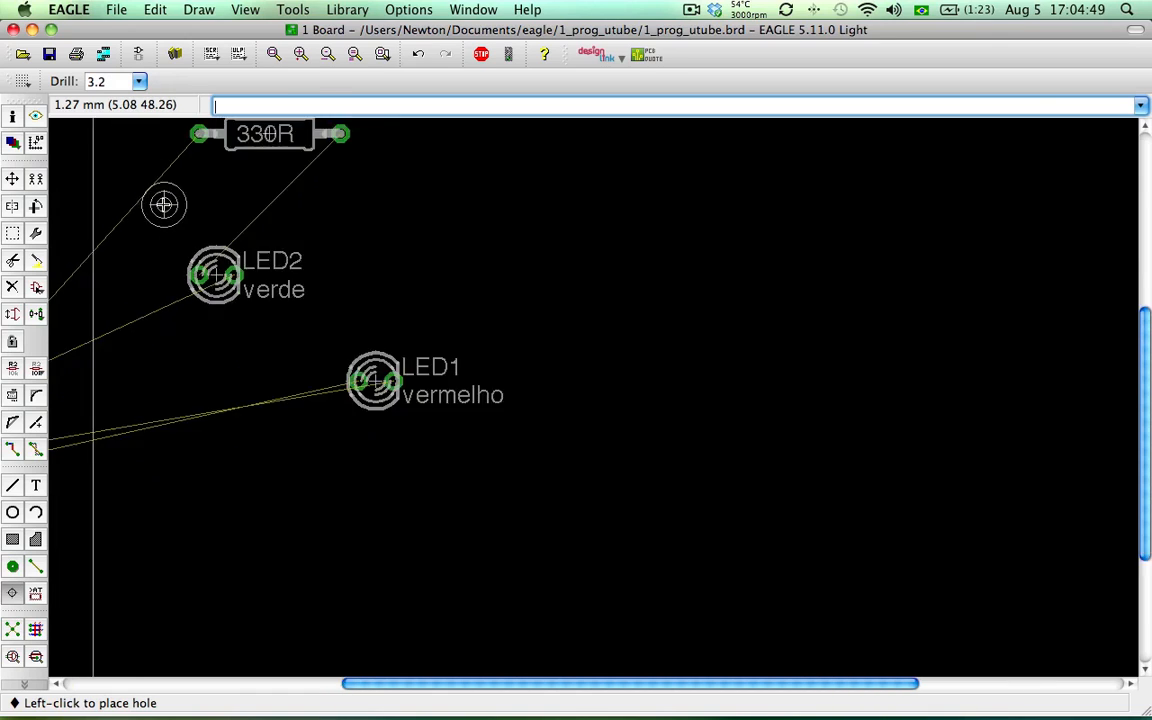
# Set the hole's drill diameter to 2.8 mm
pyautogui.click(115, 82)
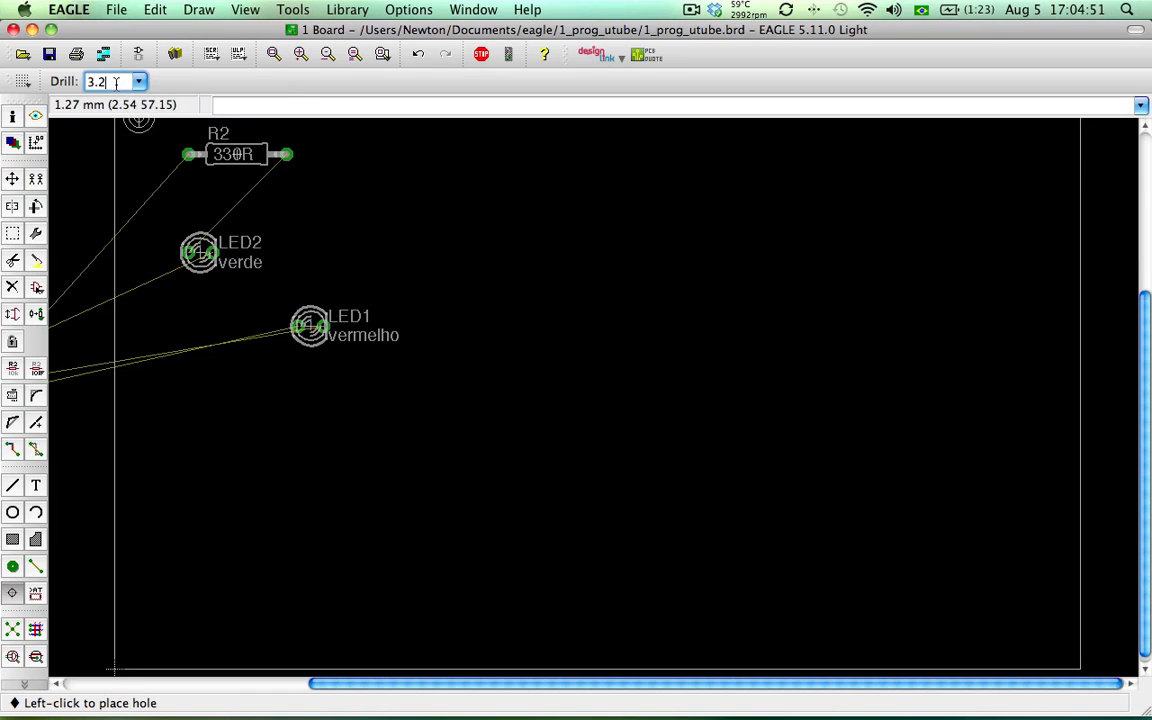
pyautogui.scroll(2, 116, 84)
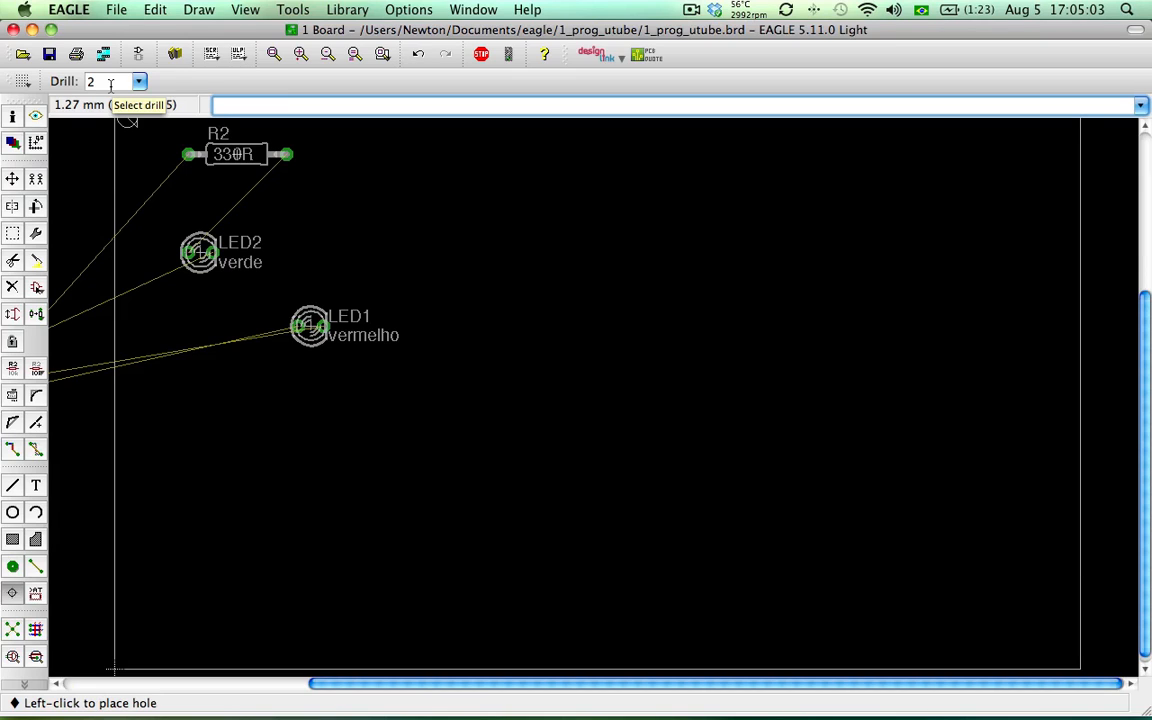
pyautogui.write('.8')
pyautogui.press('Return')
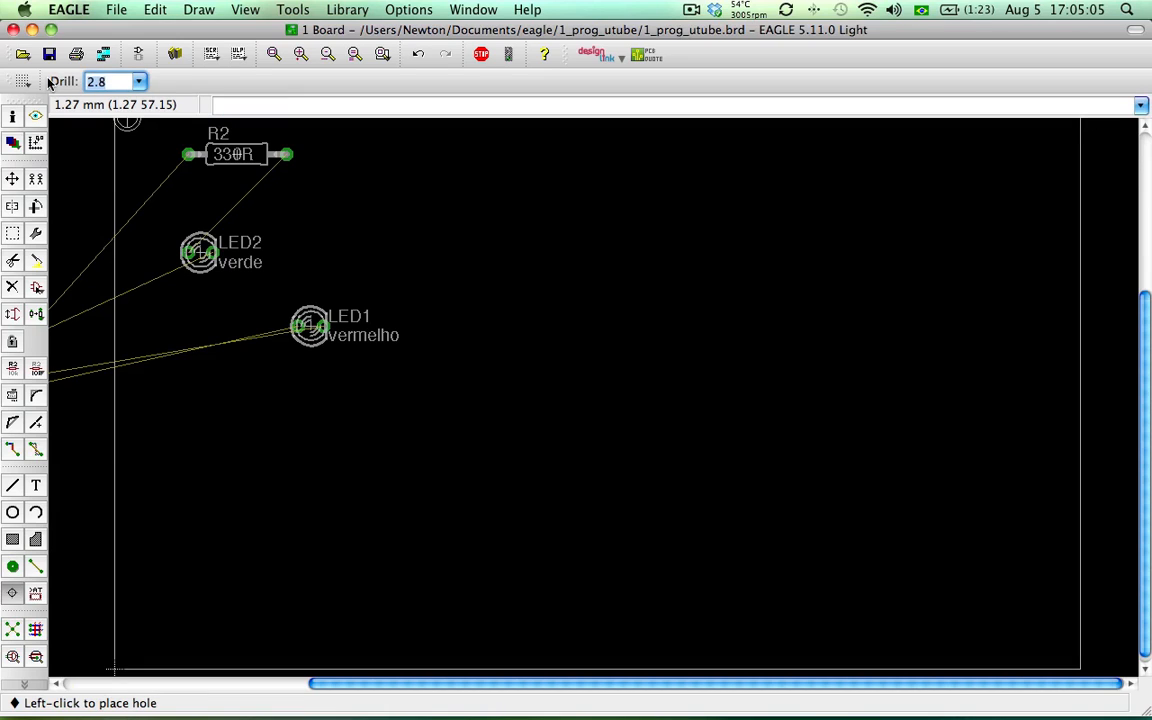
# Place three holes with a 3 mm drill in a horizontal row below LED1, starting at about (20.3, 21.6) mm
pyautogui.click(140, 81)
pyautogui.scroll(-1, 118, 135)
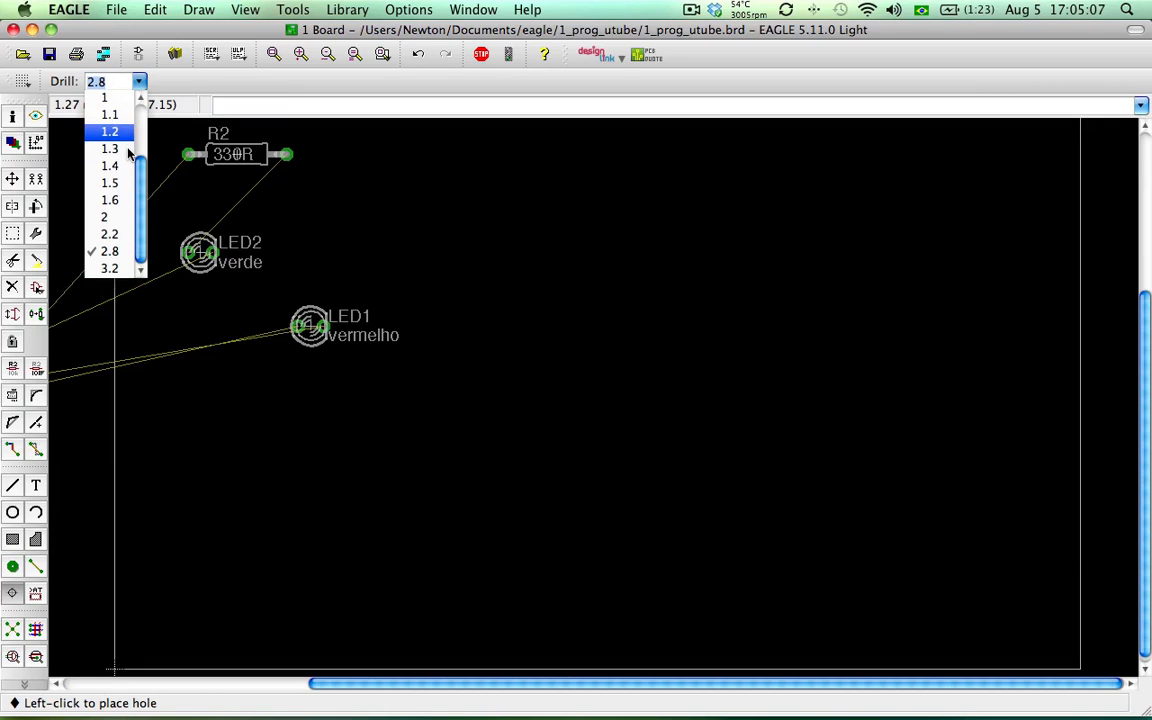
pyautogui.click(117, 82)
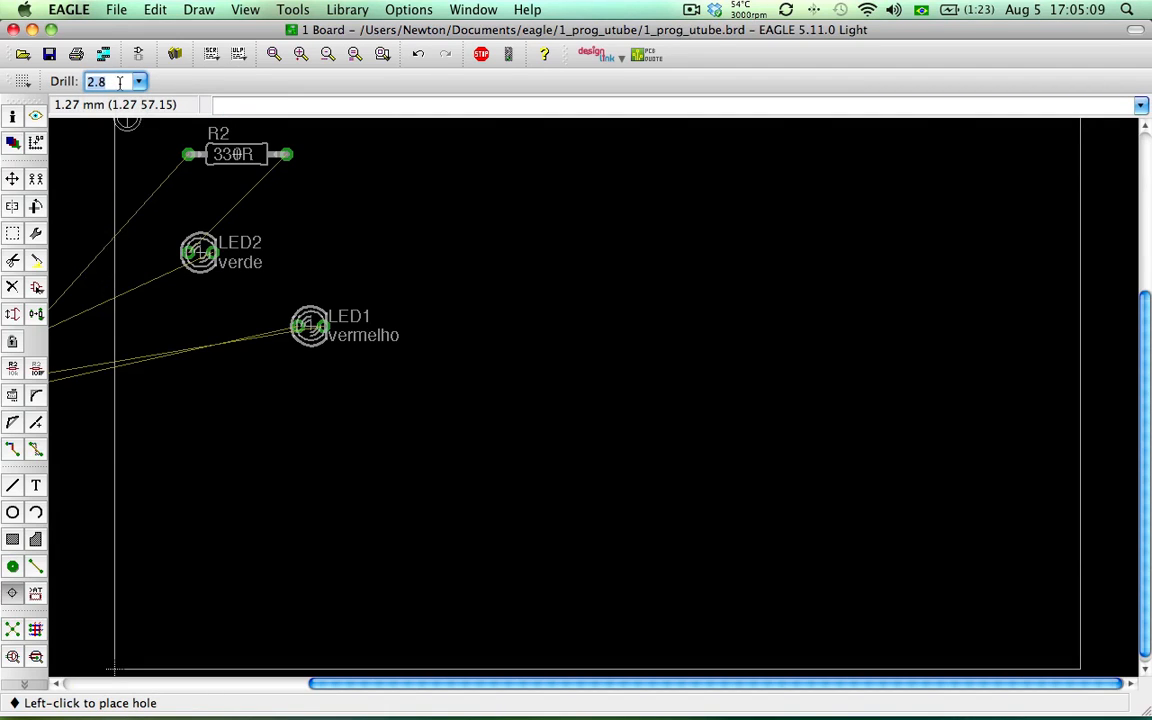
pyautogui.write('3')
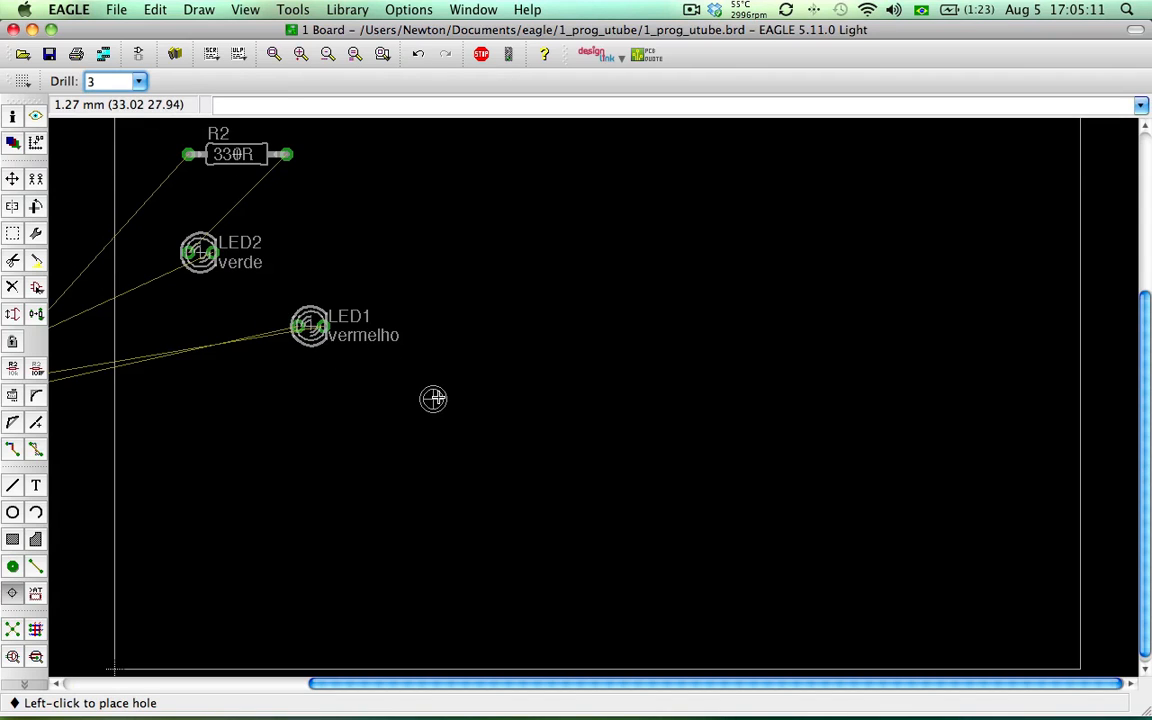
pyautogui.press('Return')
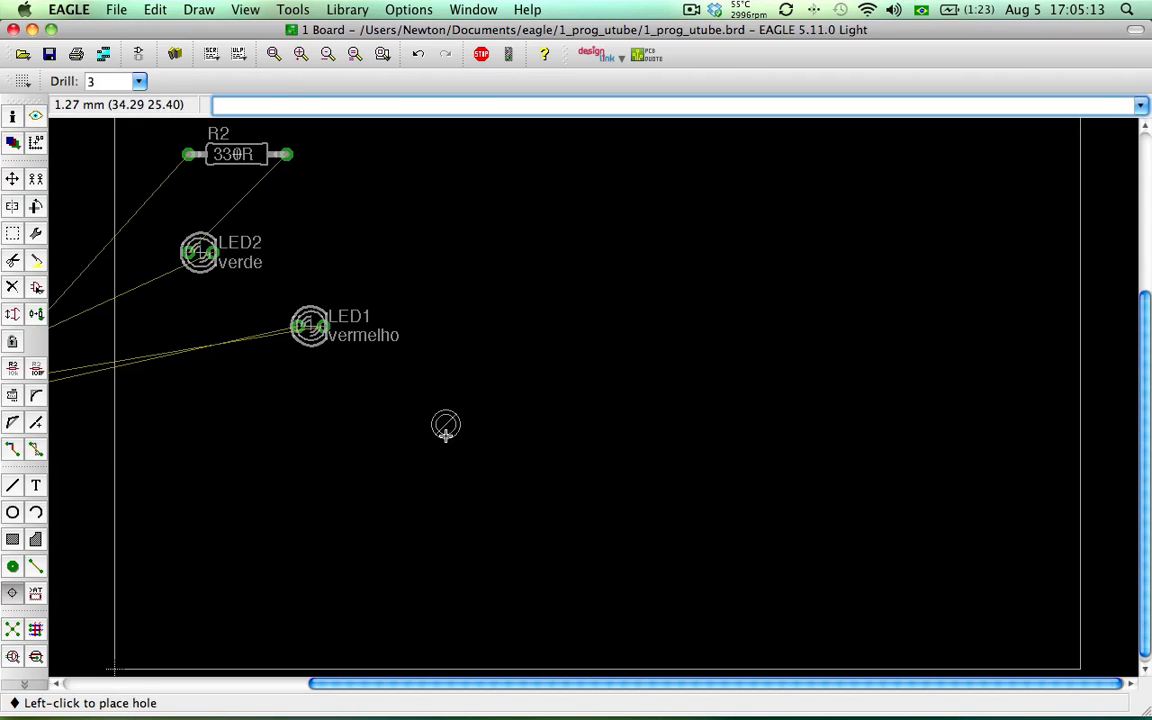
pyautogui.click(311, 460)
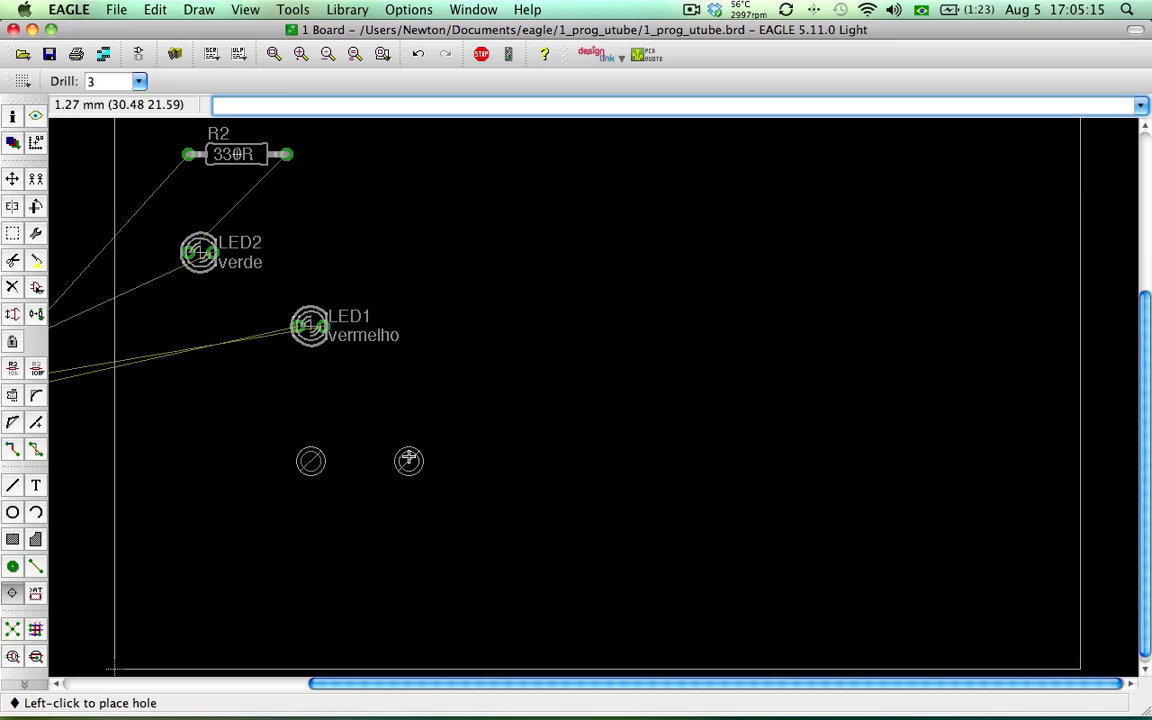
pyautogui.click(396, 460)
pyautogui.click(506, 459)
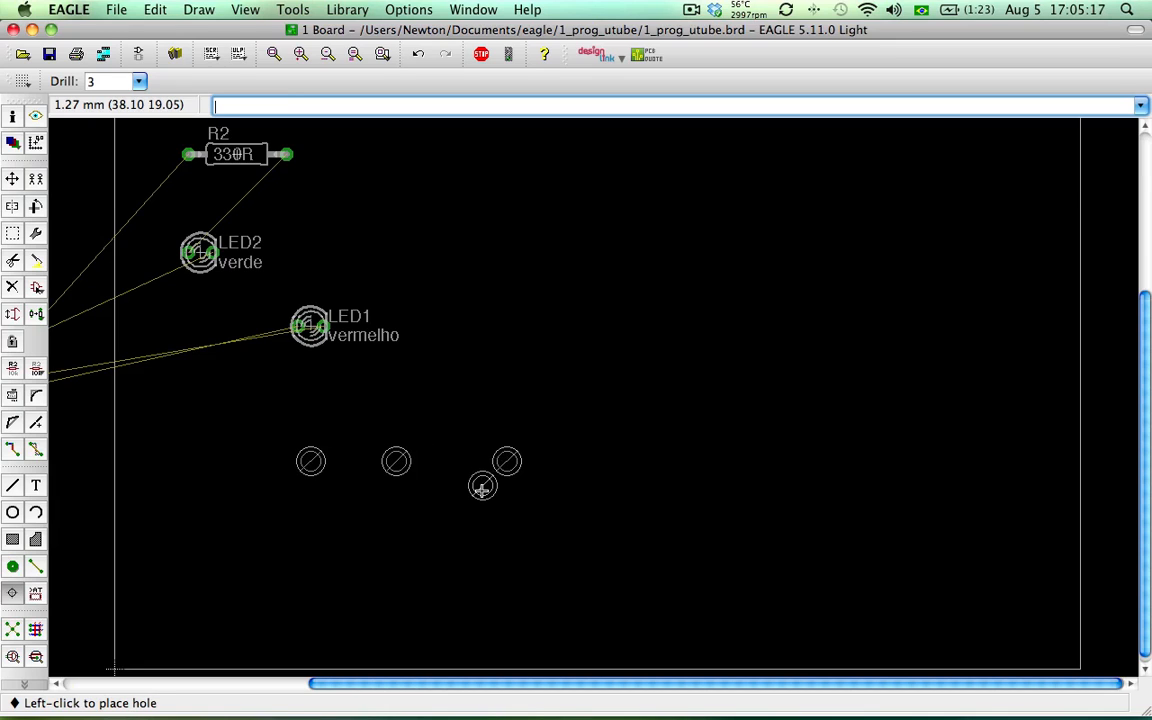
# Open the properties of the leftmost hole, directly below LED1
pyautogui.scroll(-2, 470, 497)
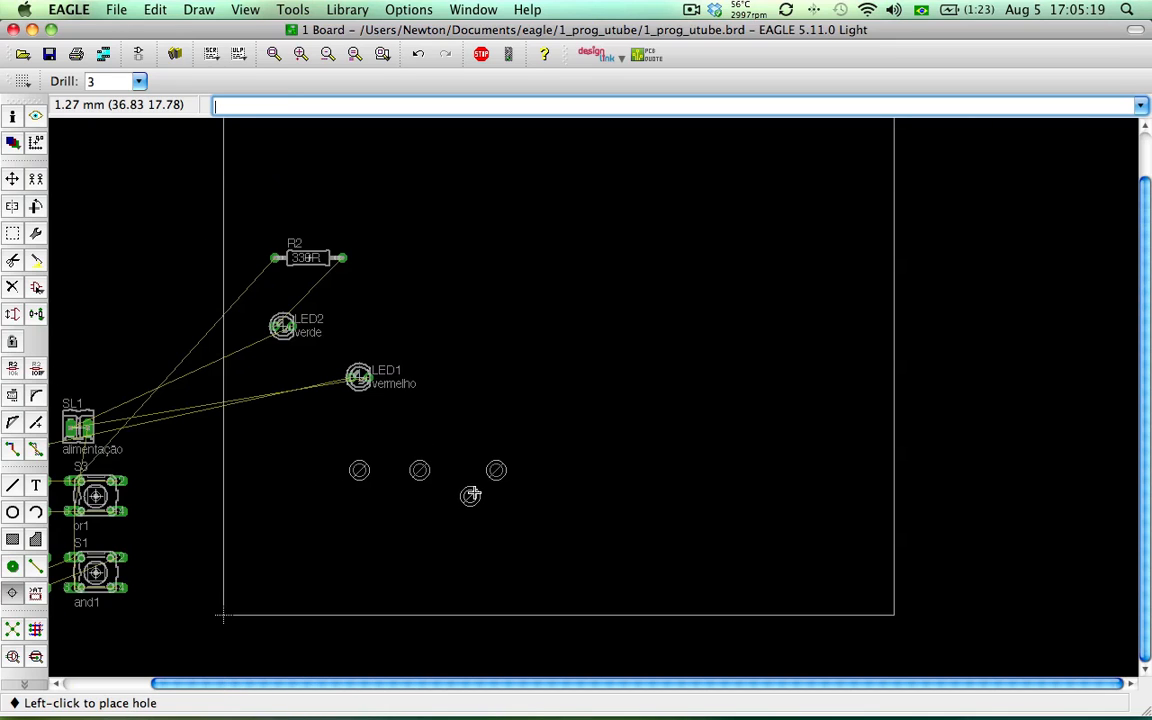
pyautogui.click(12, 116)
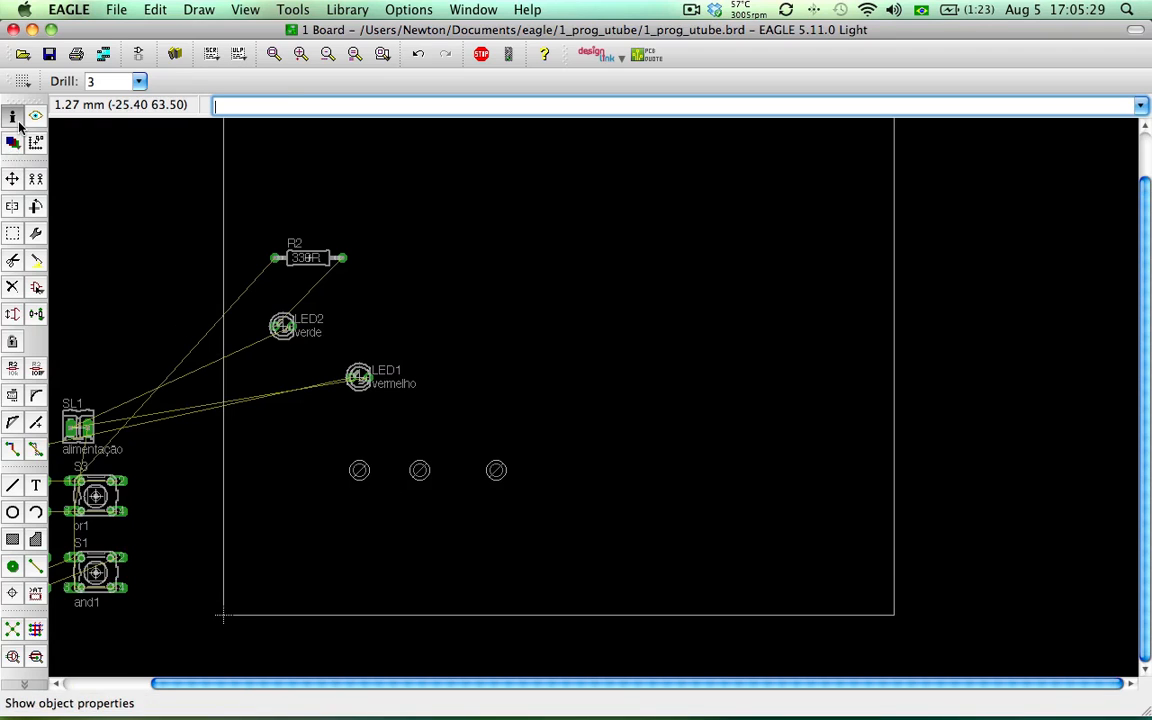
pyautogui.click(359, 470)
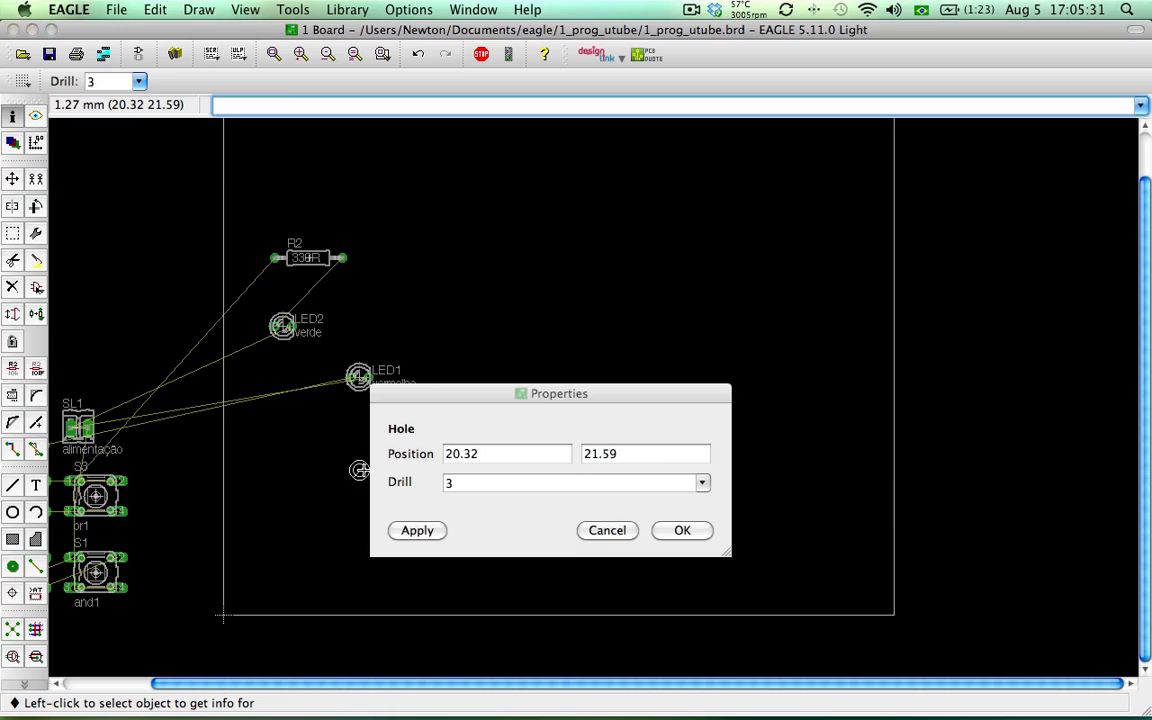
# Move the leftmost hole below LED1 to position (20, 20) mm
pyautogui.moveTo(494, 453); pyautogui.dragTo(418, 453)
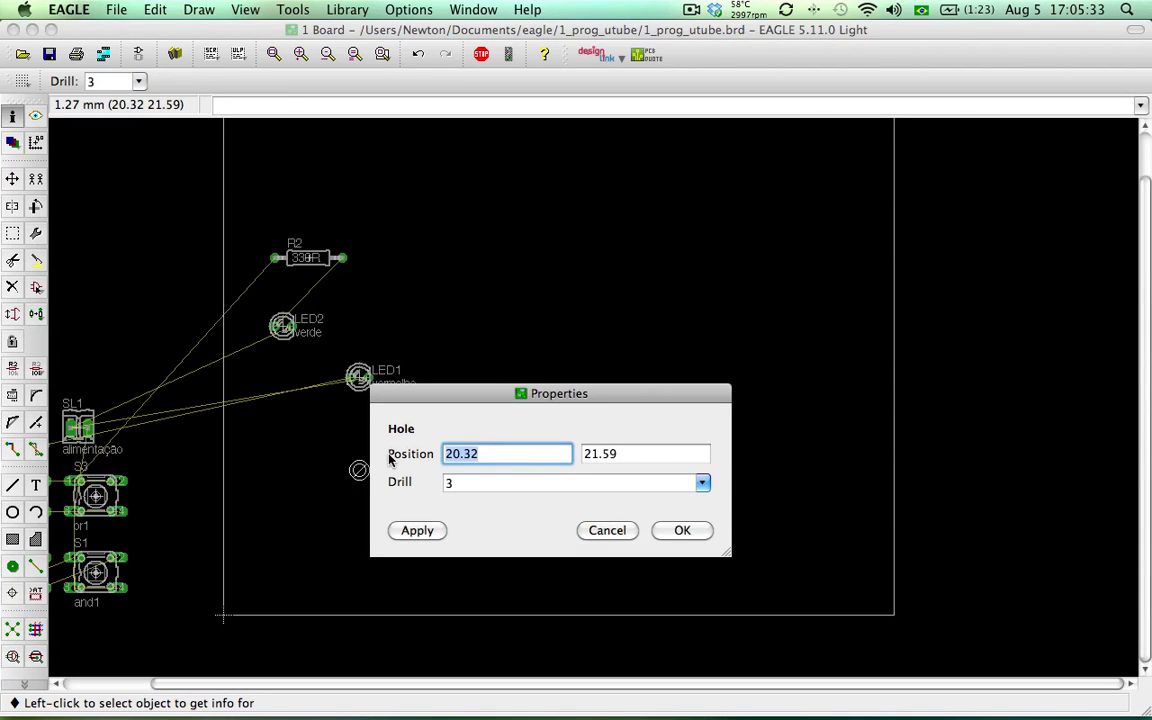
pyautogui.write('20')
pyautogui.press('Tab')
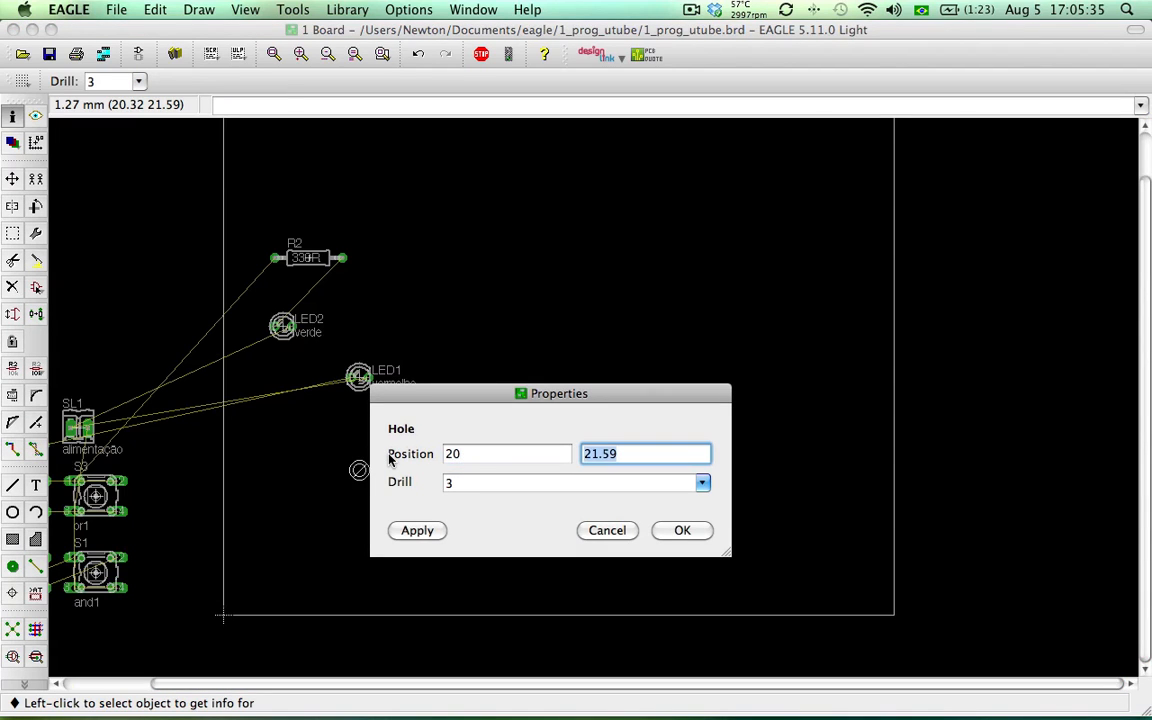
pyautogui.write('20')
pyautogui.press('Return')
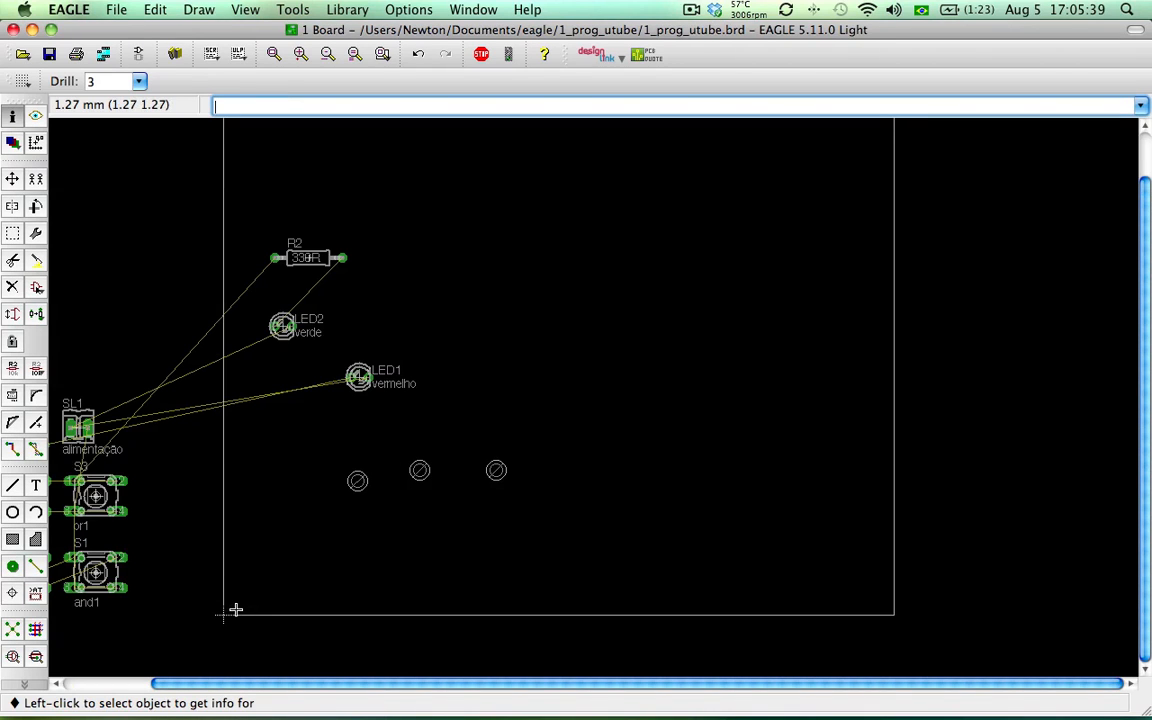
# Reposition the leftmost hole at (5, 5) mm, near the board's lower-left corner
pyautogui.click(356, 482)
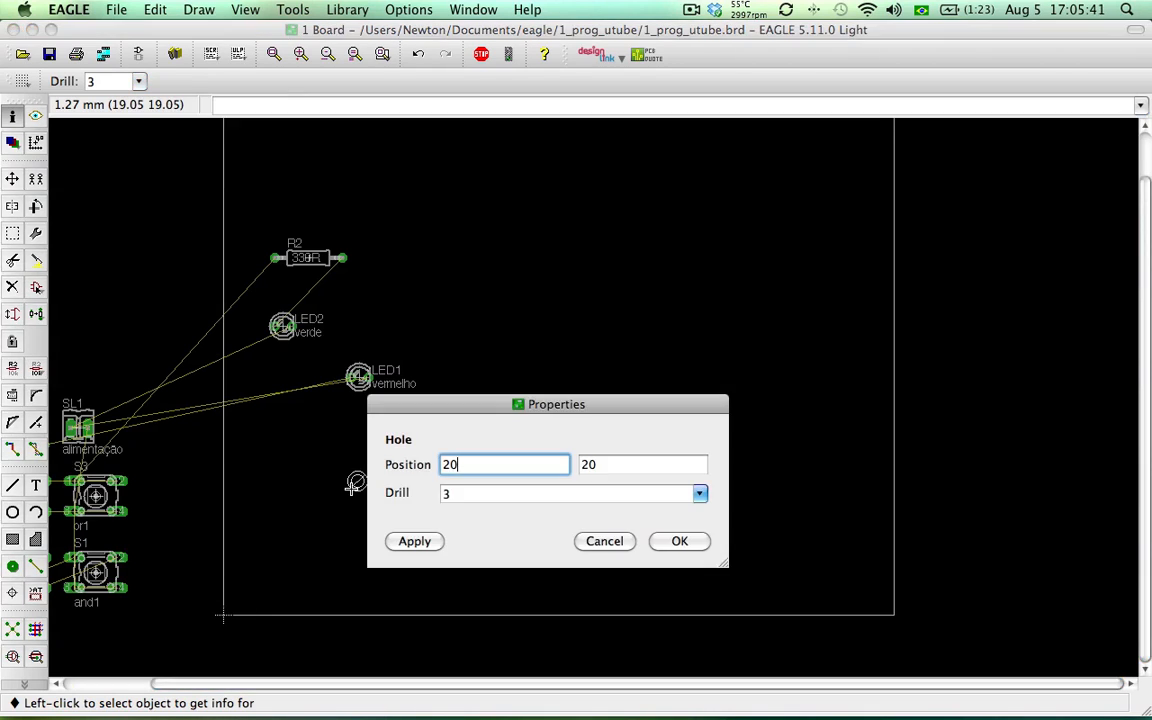
pyautogui.moveTo(503, 467); pyautogui.dragTo(408, 470)
pyautogui.write('5')
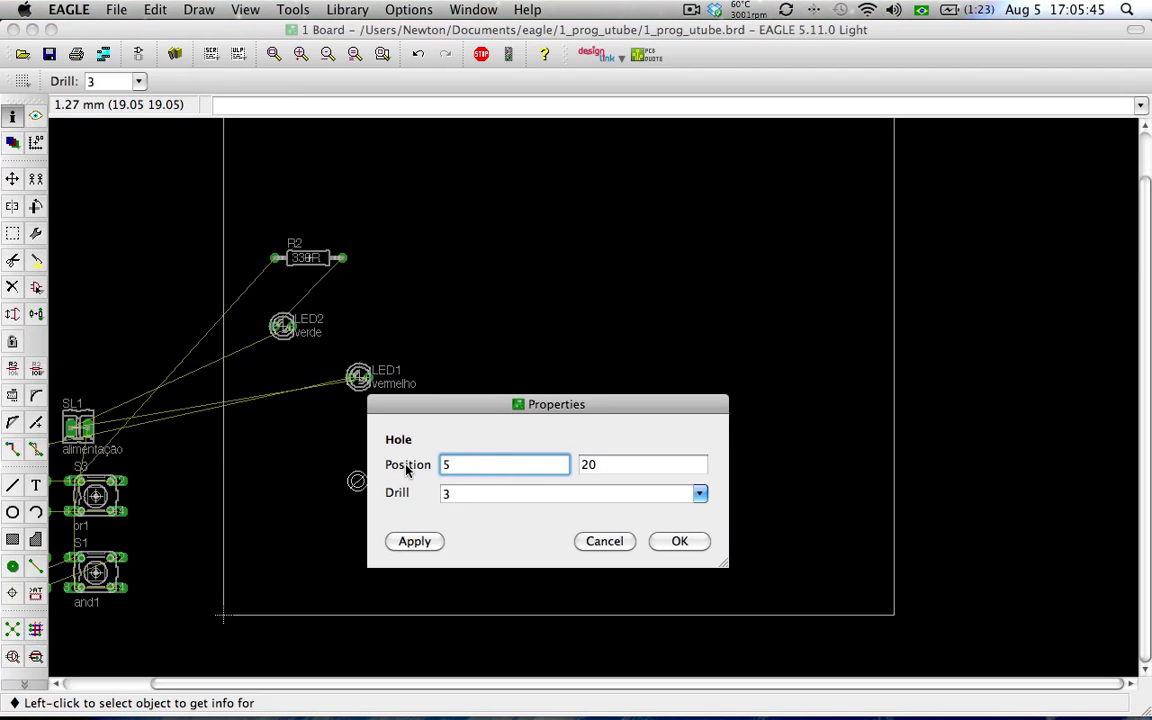
pyautogui.press('Tab')
pyautogui.write('5')
pyautogui.press('Return')
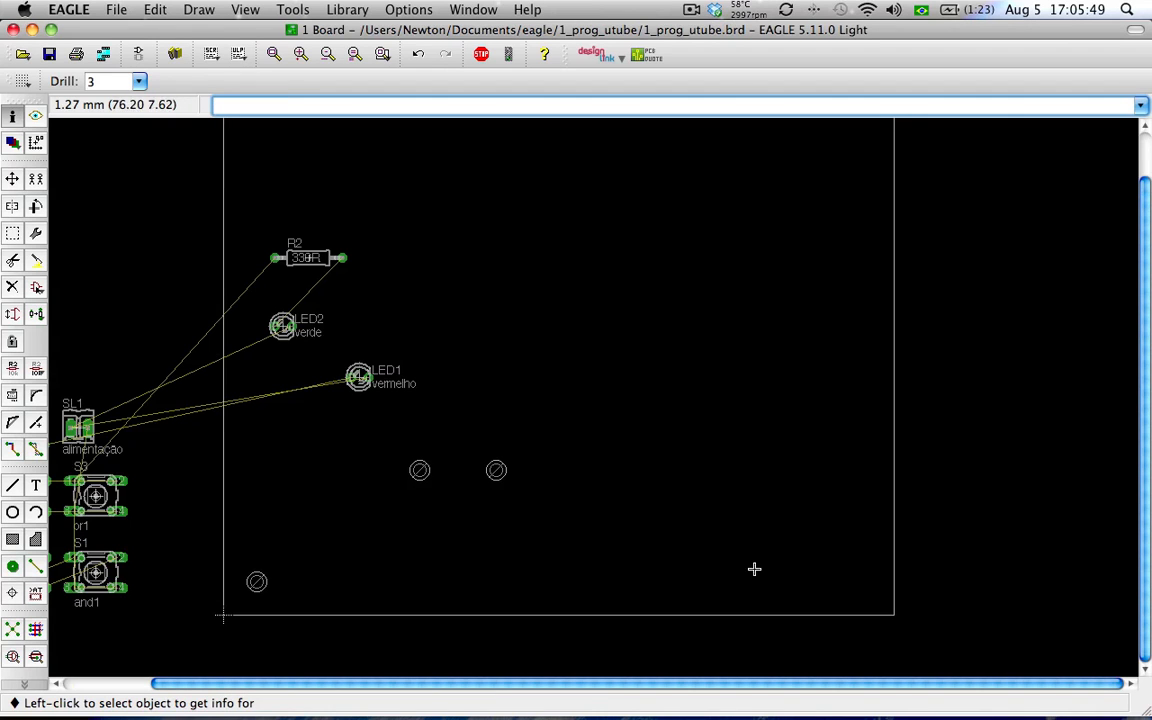
# Check the board outline at its lower-right corner and move the nearer of the two remaining middle holes to (95, 5) mm
pyautogui.click(892, 617)
pyautogui.press('Escape')
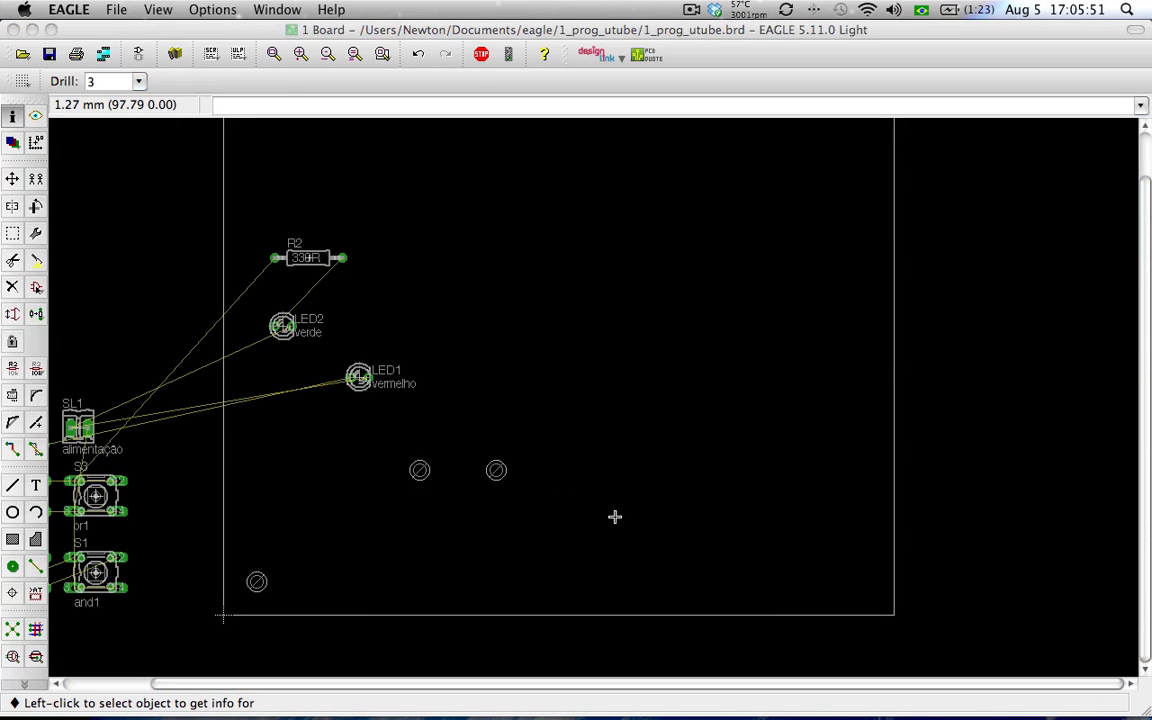
pyautogui.click(419, 469)
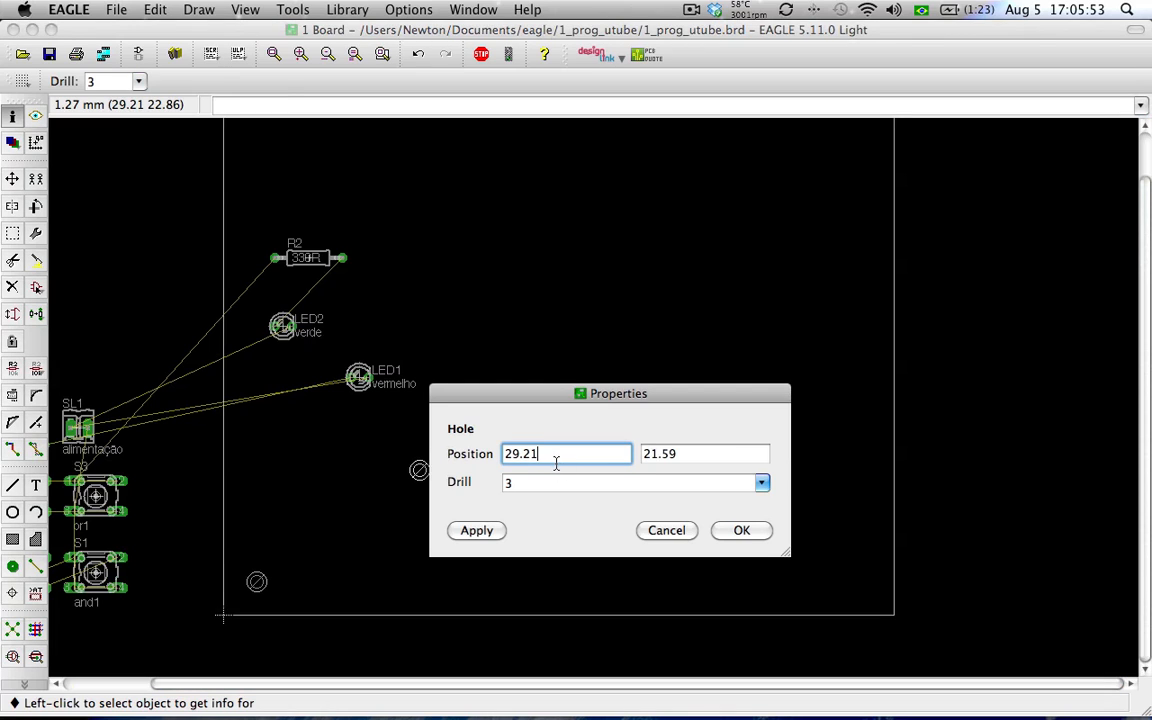
pyautogui.moveTo(555, 458); pyautogui.dragTo(485, 460)
pyautogui.write('95')
pyautogui.press('Tab')
pyautogui.press('Return')
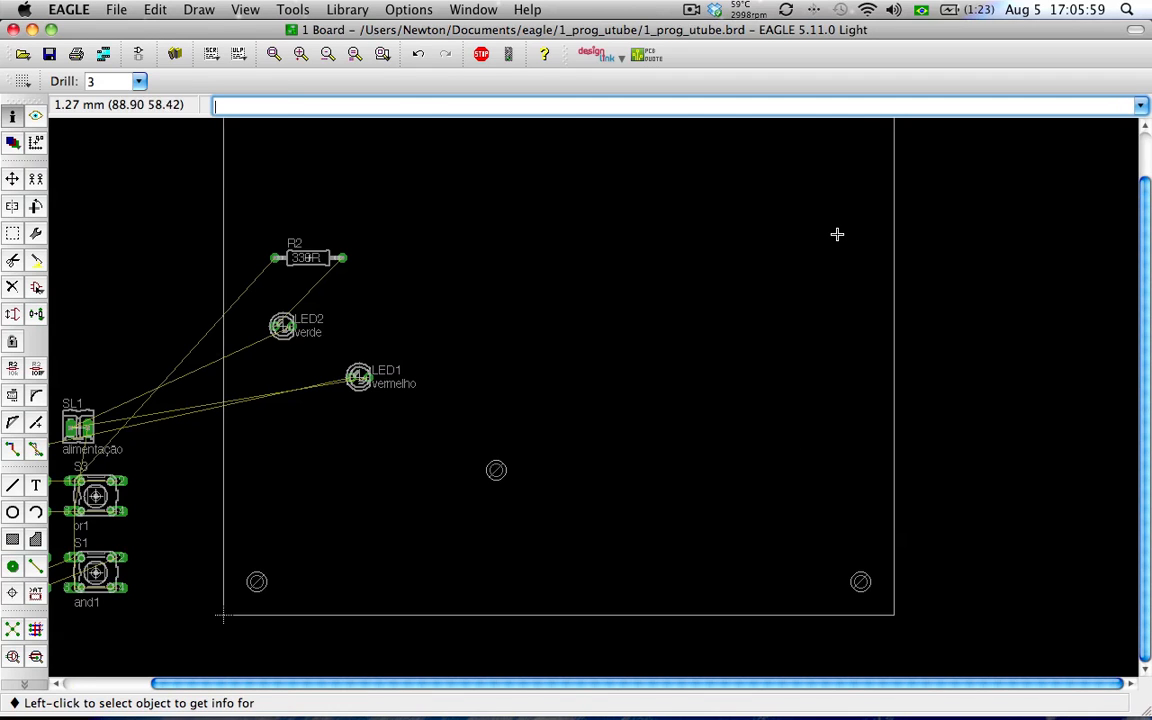
# Check the board outline's right edge and move the remaining middle hole to (95, 75) mm, near the upper-right corner
pyautogui.scroll(-3, 836, 228)
pyautogui.click(868, 150)
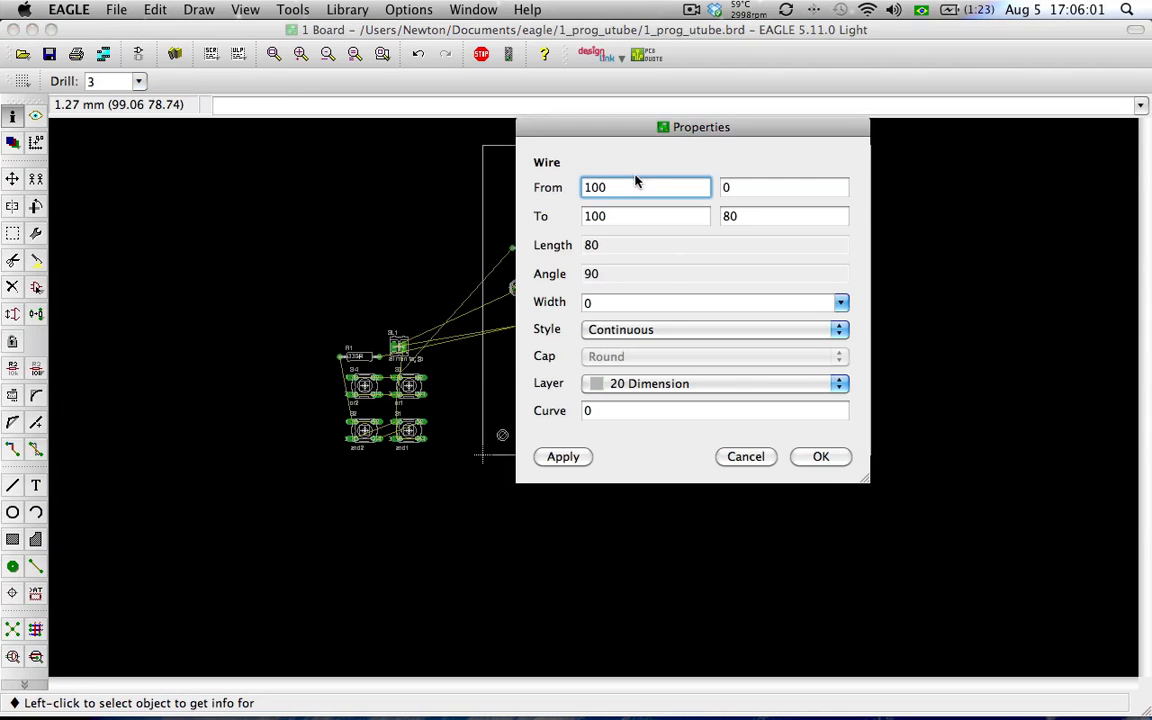
pyautogui.press('Return')
pyautogui.click(640, 368)
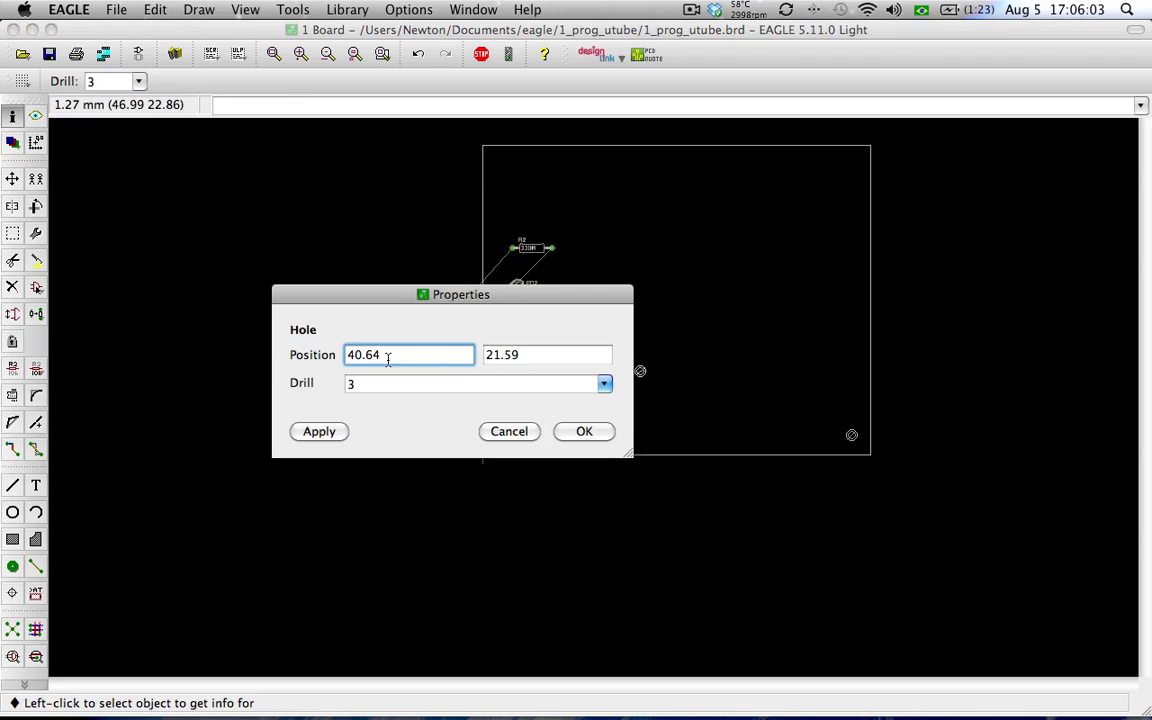
pyautogui.moveTo(388, 360); pyautogui.dragTo(282, 363)
pyautogui.write('95')
pyautogui.press('Tab')
pyautogui.write('75')
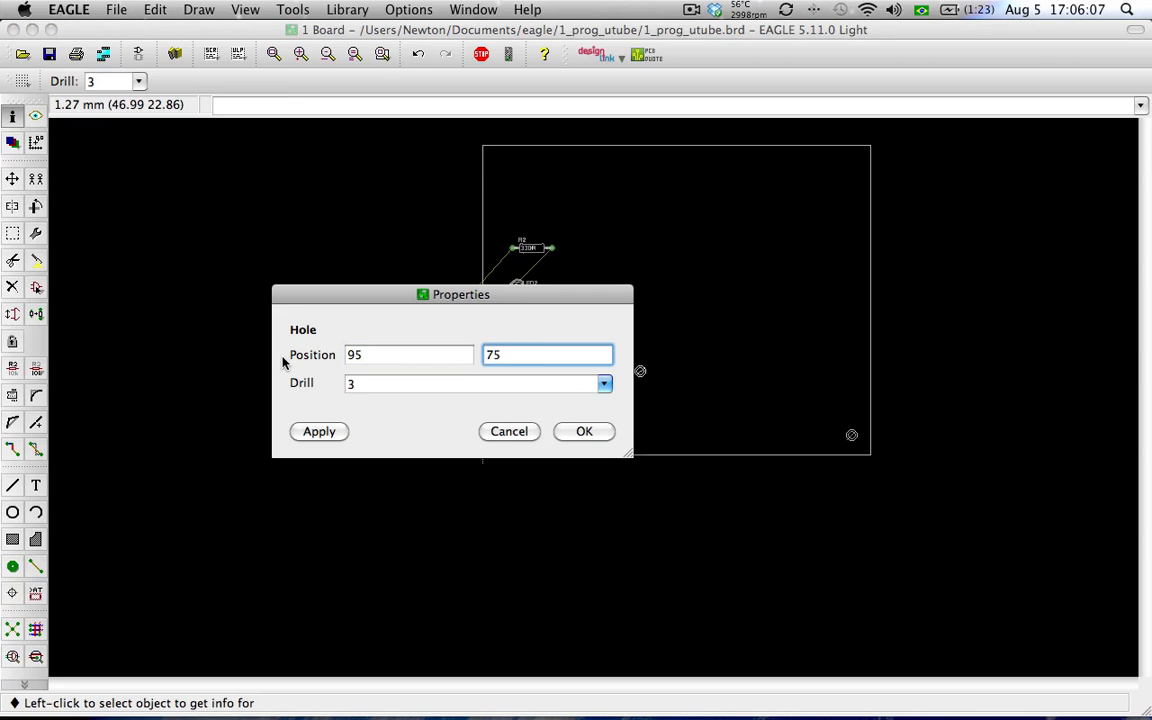
pyautogui.press('Return')
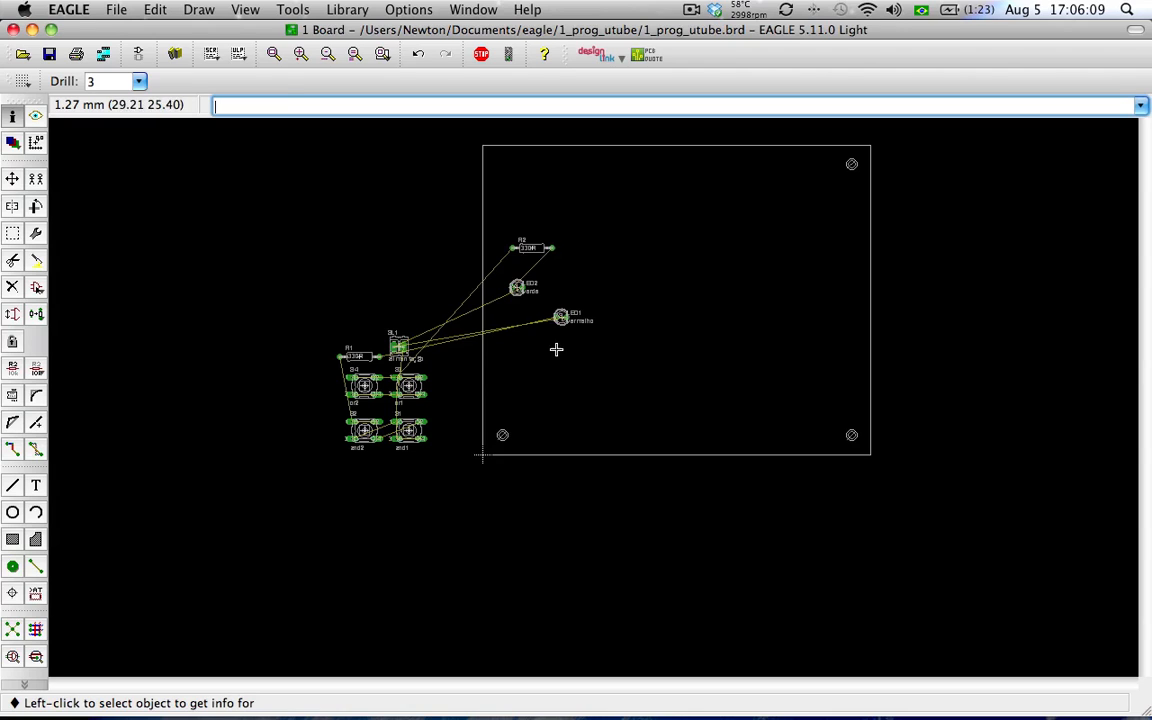
# Copy the lower-left hole and place the copy near the board's upper-left corner
pyautogui.click(36, 178)
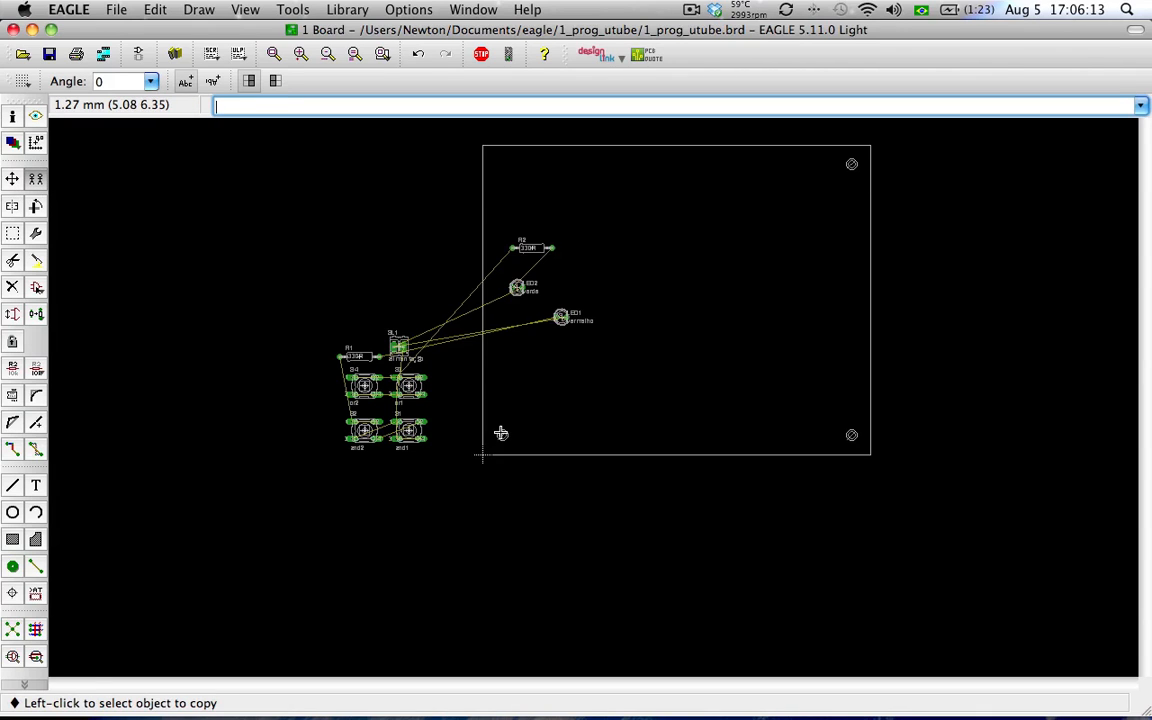
pyautogui.click(503, 434)
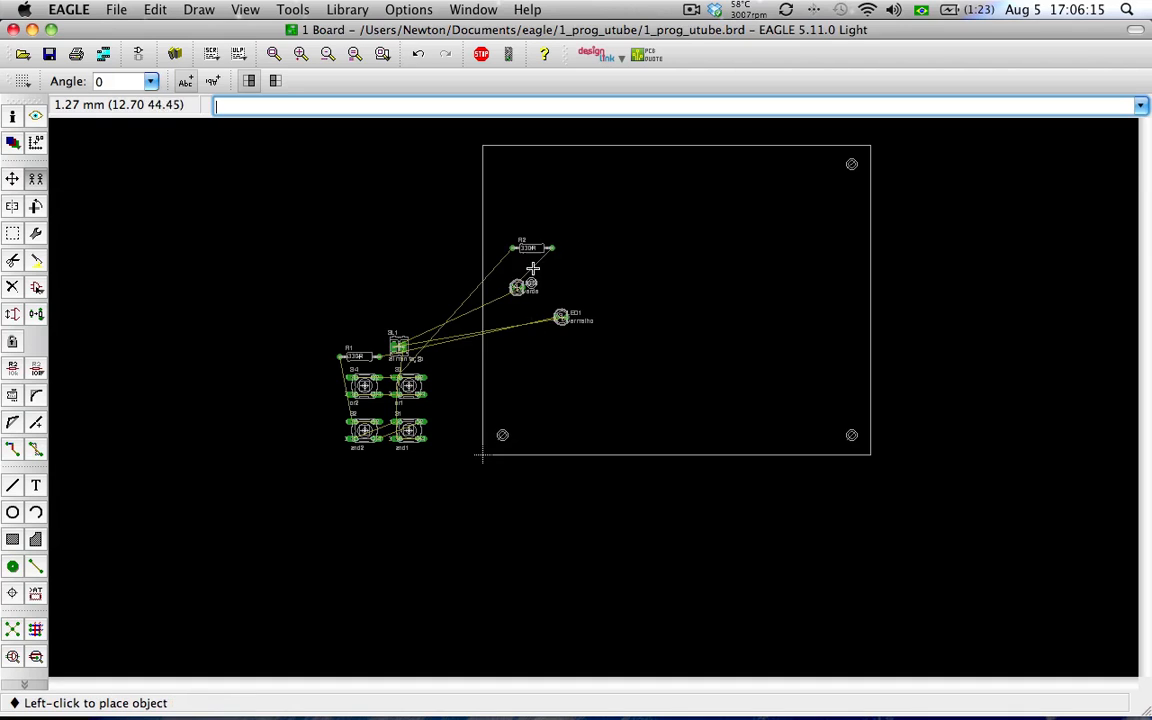
pyautogui.click(506, 175)
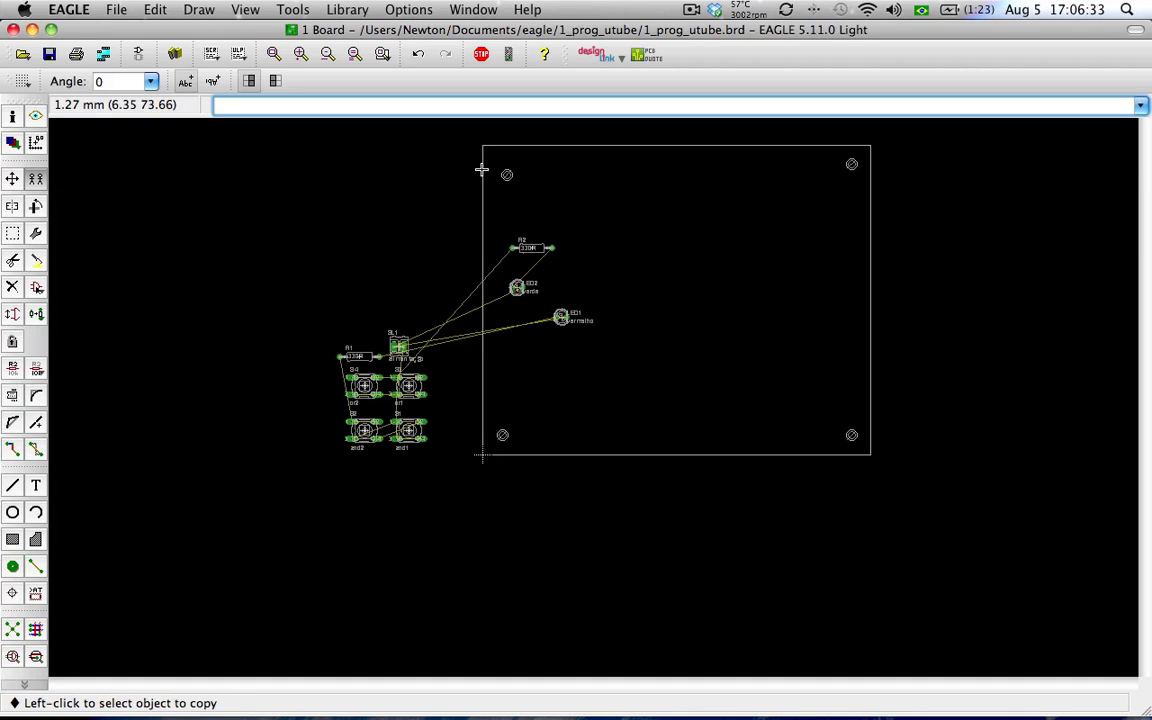
# Set the copied upper-left hole's position to (5, 75) mm
pyautogui.click(12, 116)
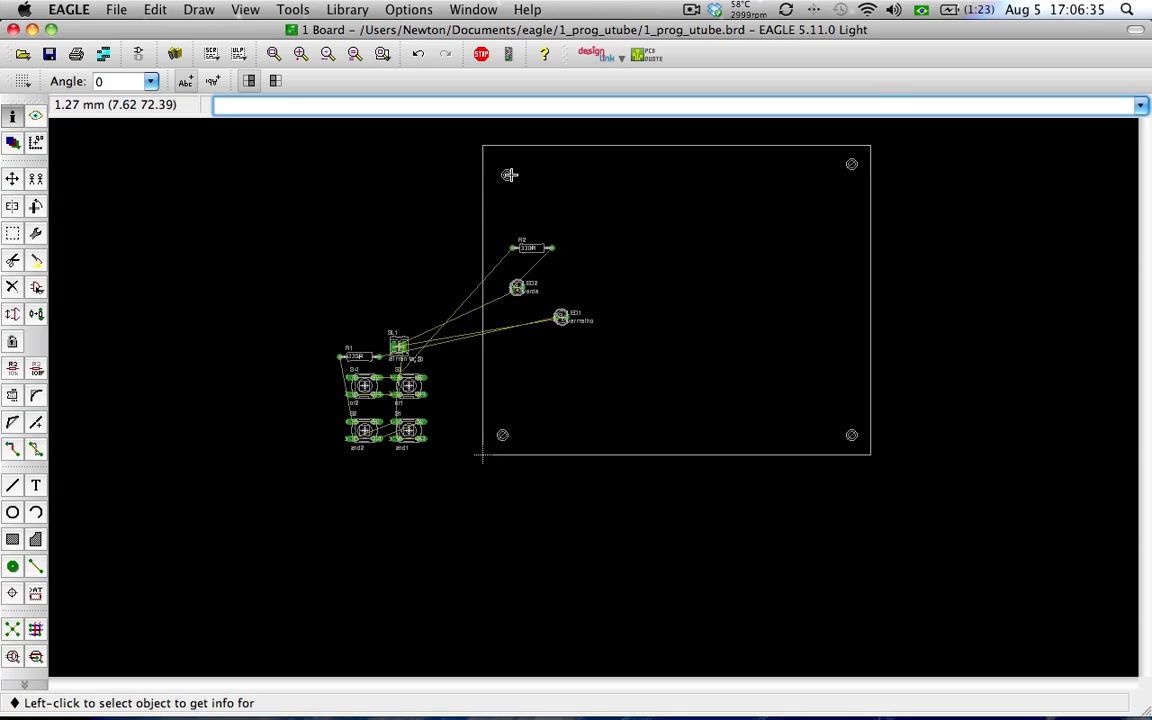
pyautogui.click(506, 175)
pyautogui.moveTo(631, 158); pyautogui.dragTo(546, 158)
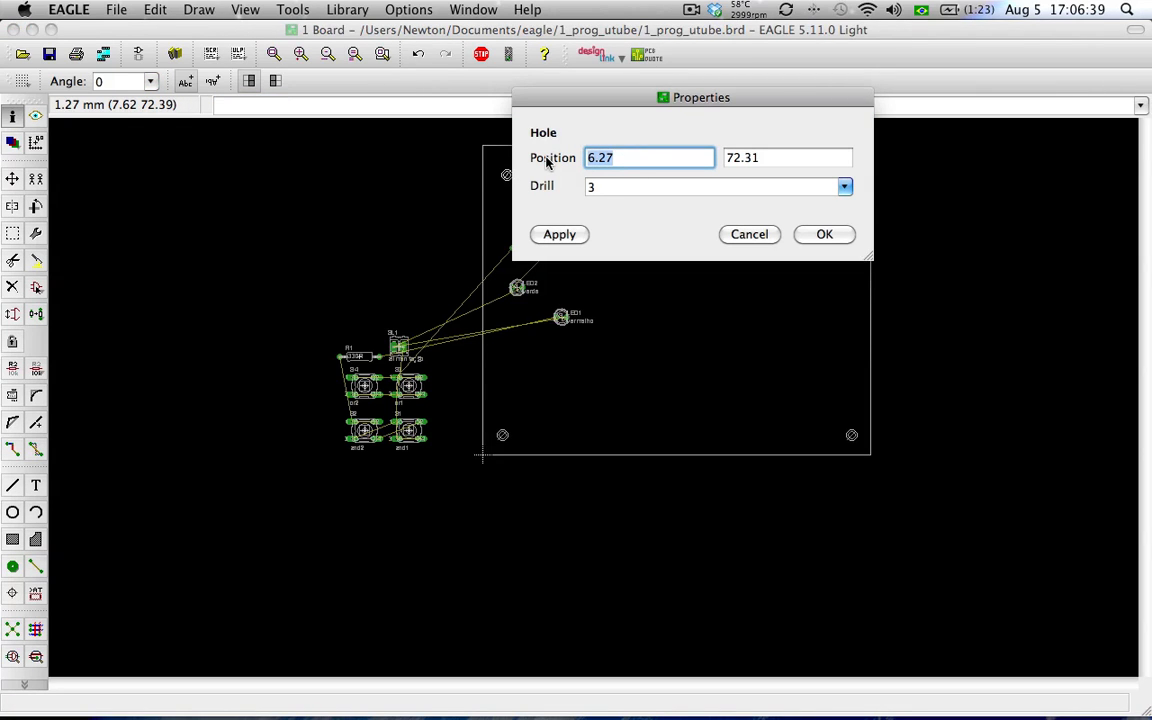
pyautogui.write('5')
pyautogui.press('Tab')
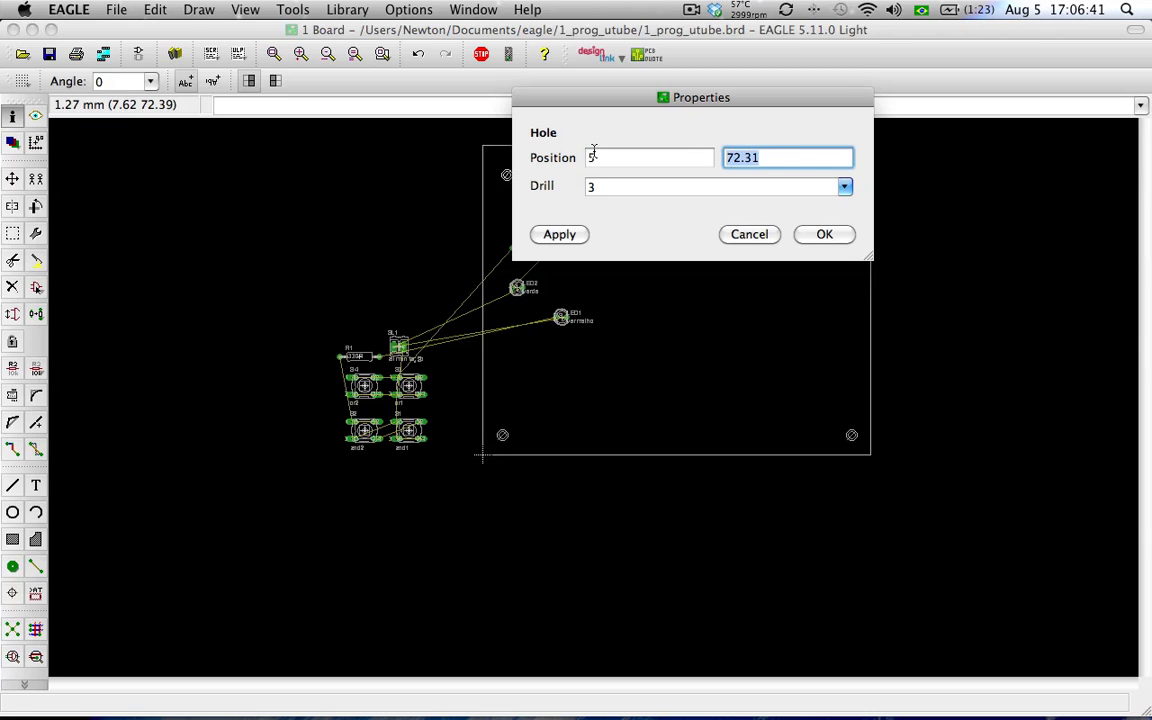
pyautogui.write('75')
pyautogui.press('Return')
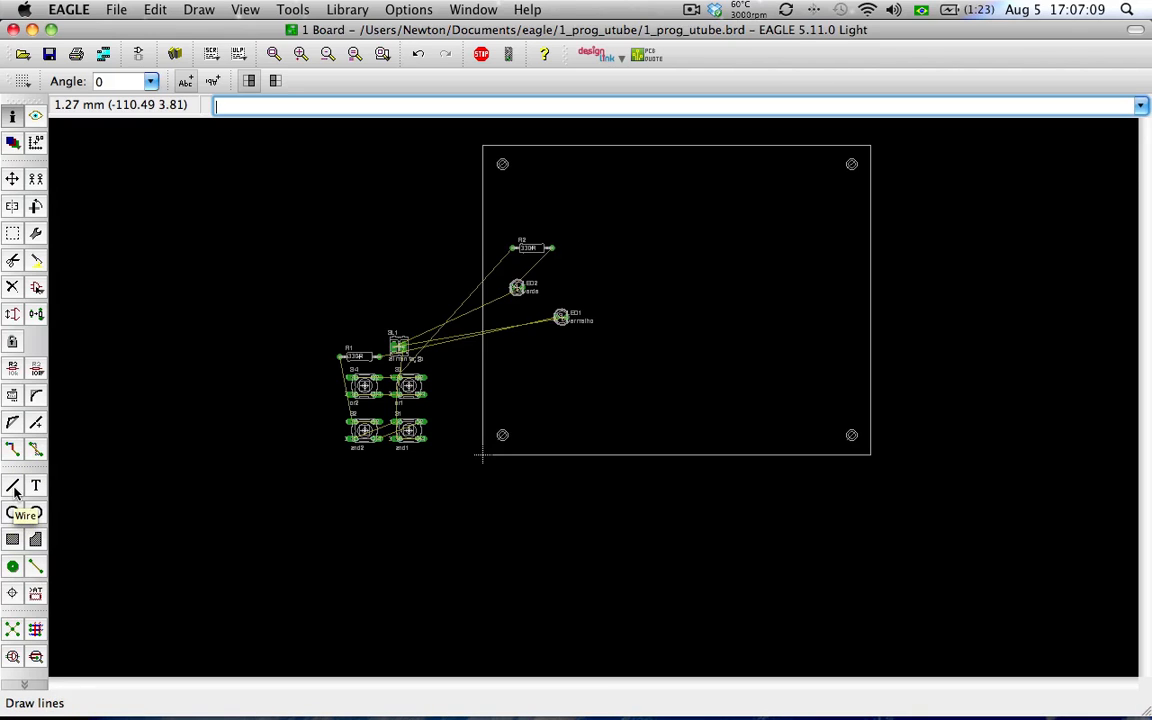
# Activate the Route tool and select 16 Bottom as the routing layer
pyautogui.click(13, 449)
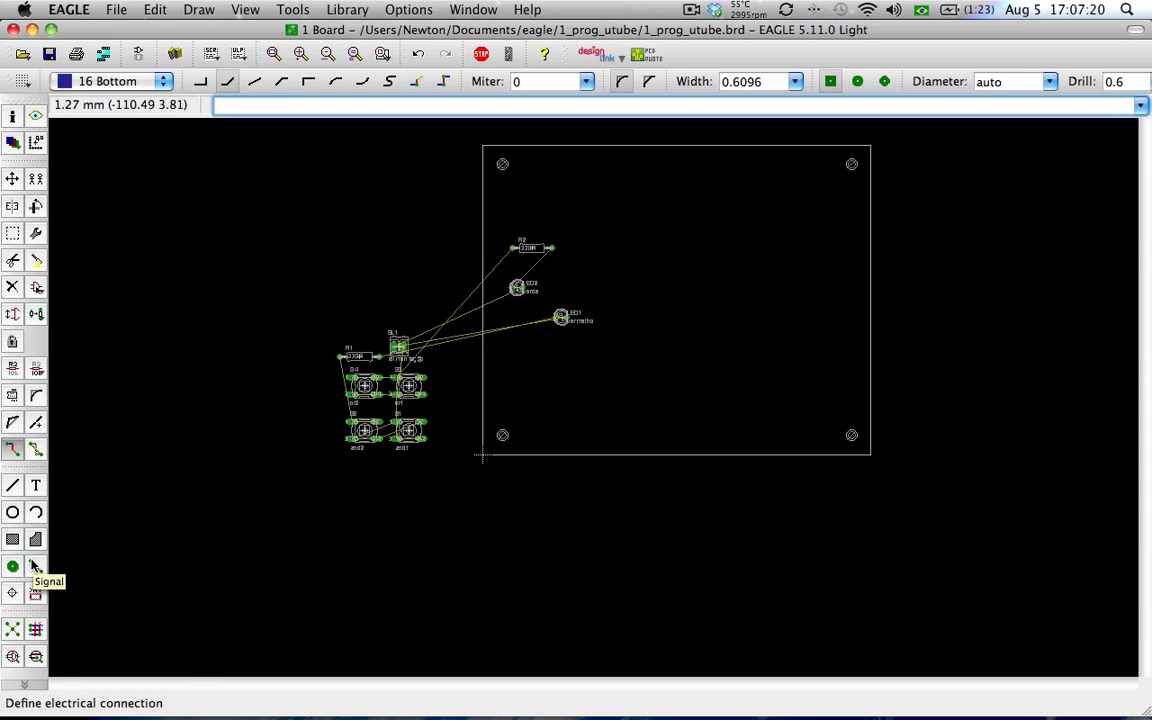
pyautogui.click(12, 449)
pyautogui.scroll(5, 470, 352)
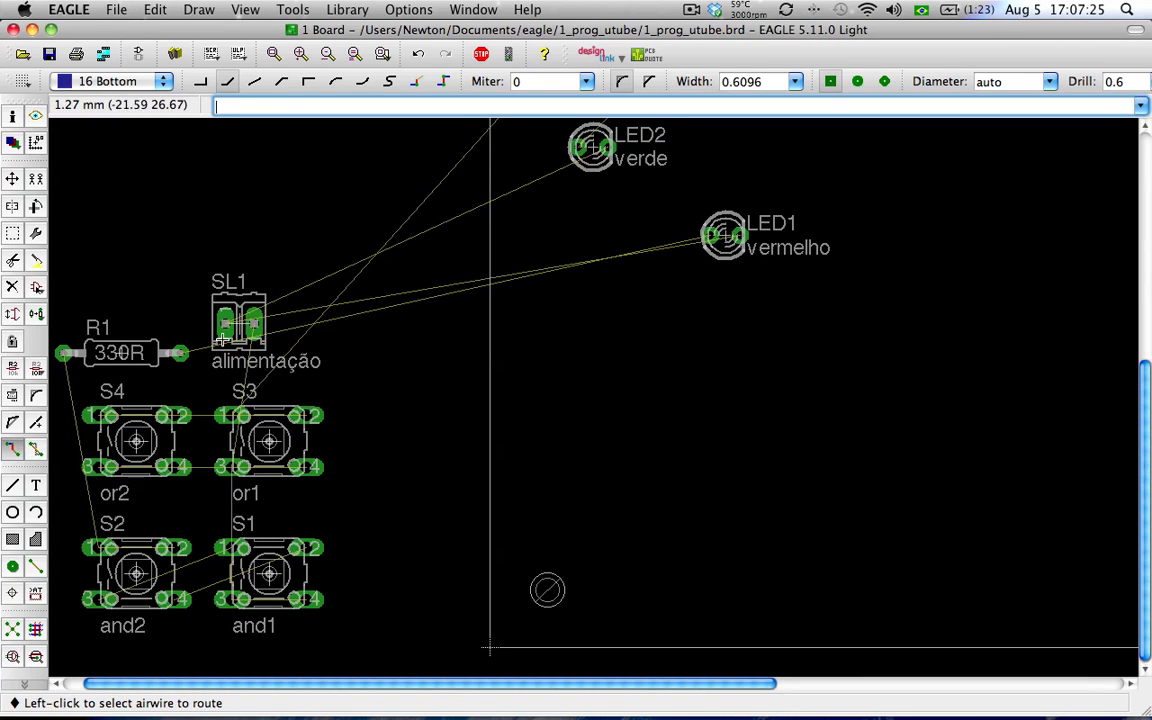
pyautogui.scroll(-3, 447, 404)
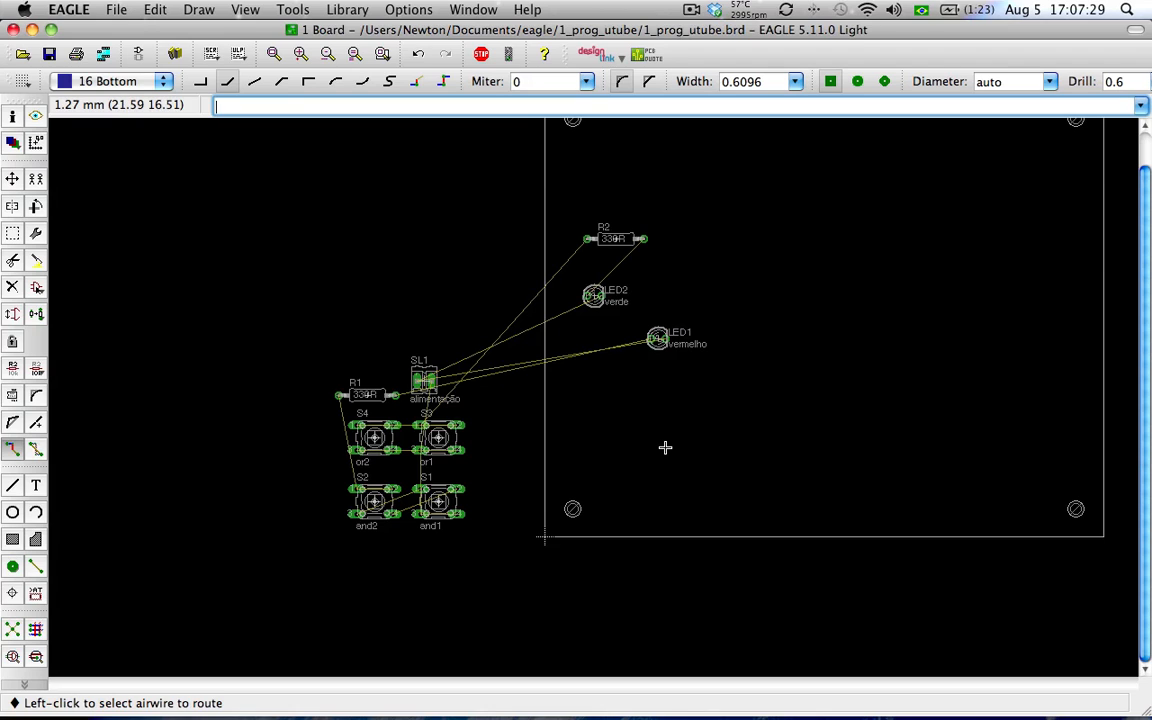
pyautogui.scroll(1, 608, 357)
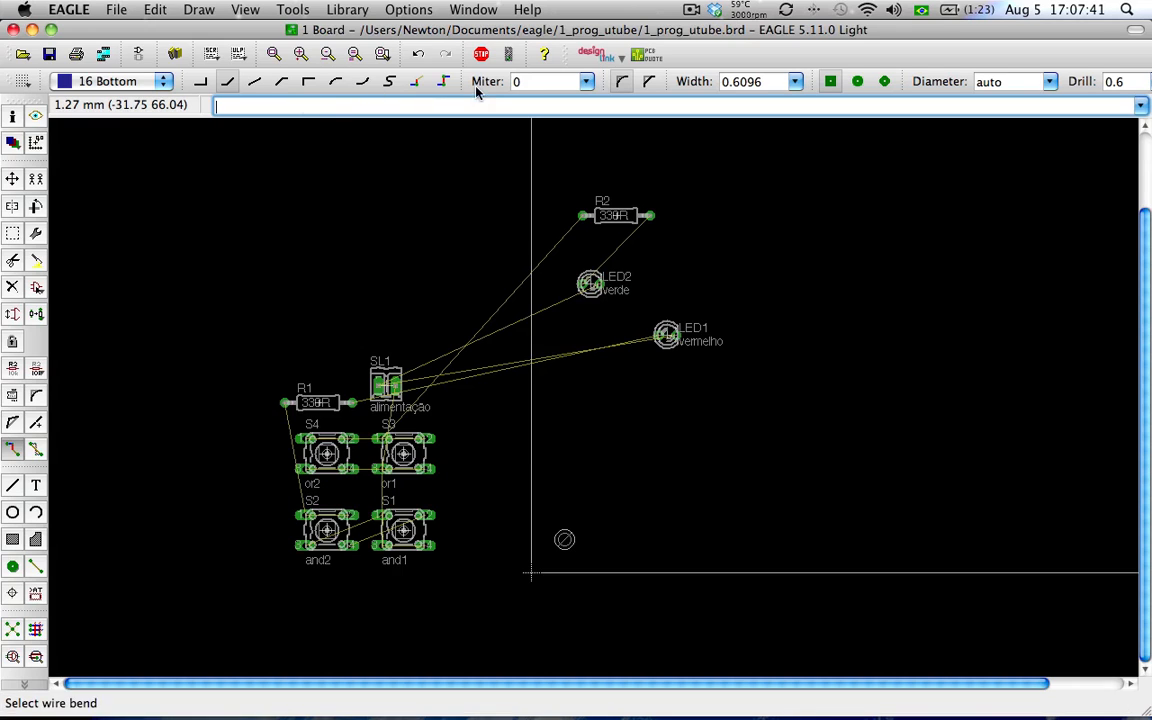
pyautogui.click(155, 82)
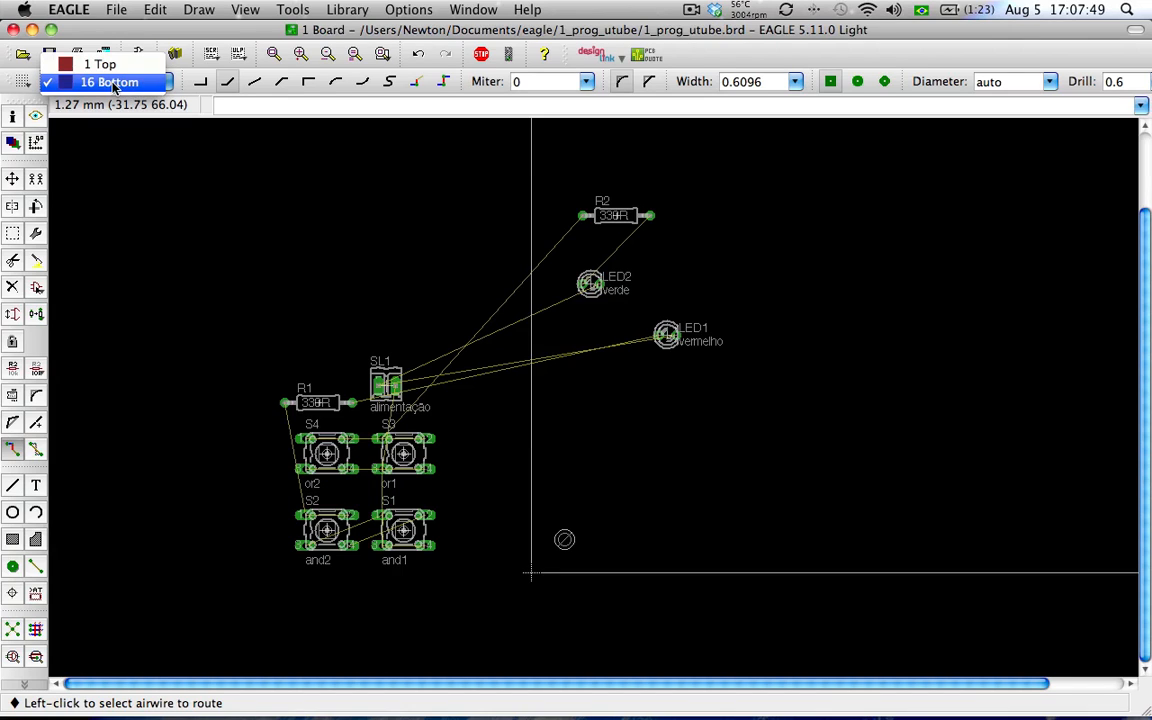
pyautogui.click(110, 83)
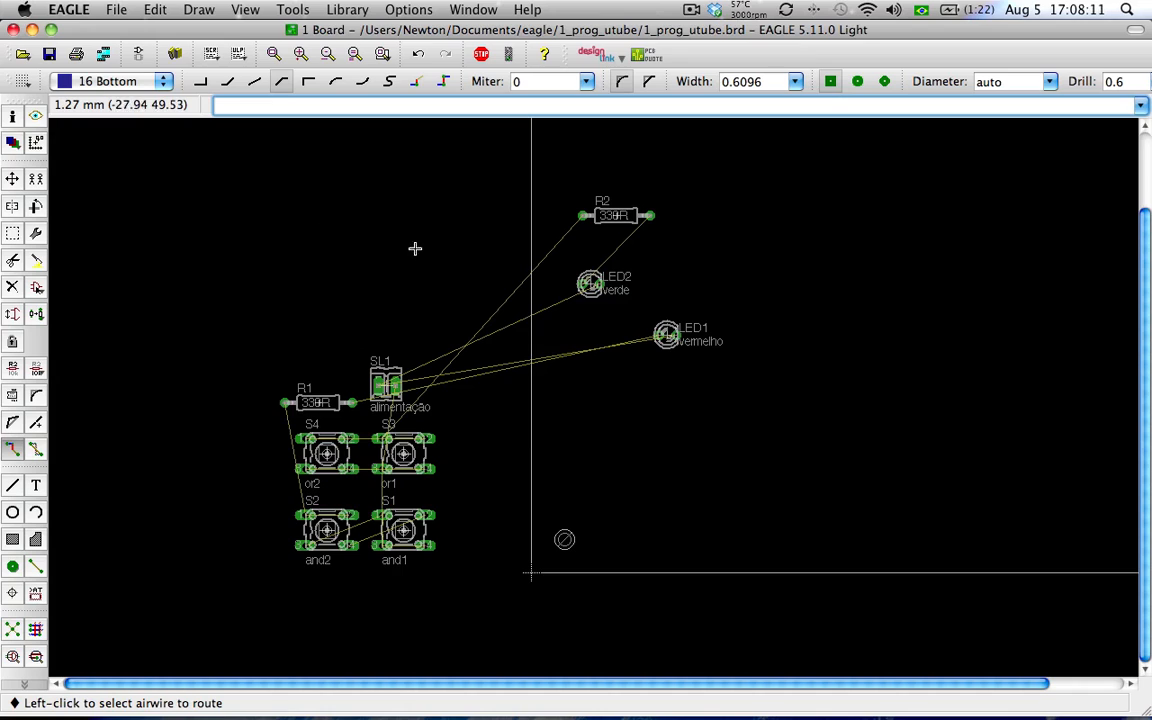
# Try routing the airwire from R2's left pad while cycling through the wire bend styles, and cancel the trace
pyautogui.click(545, 225)
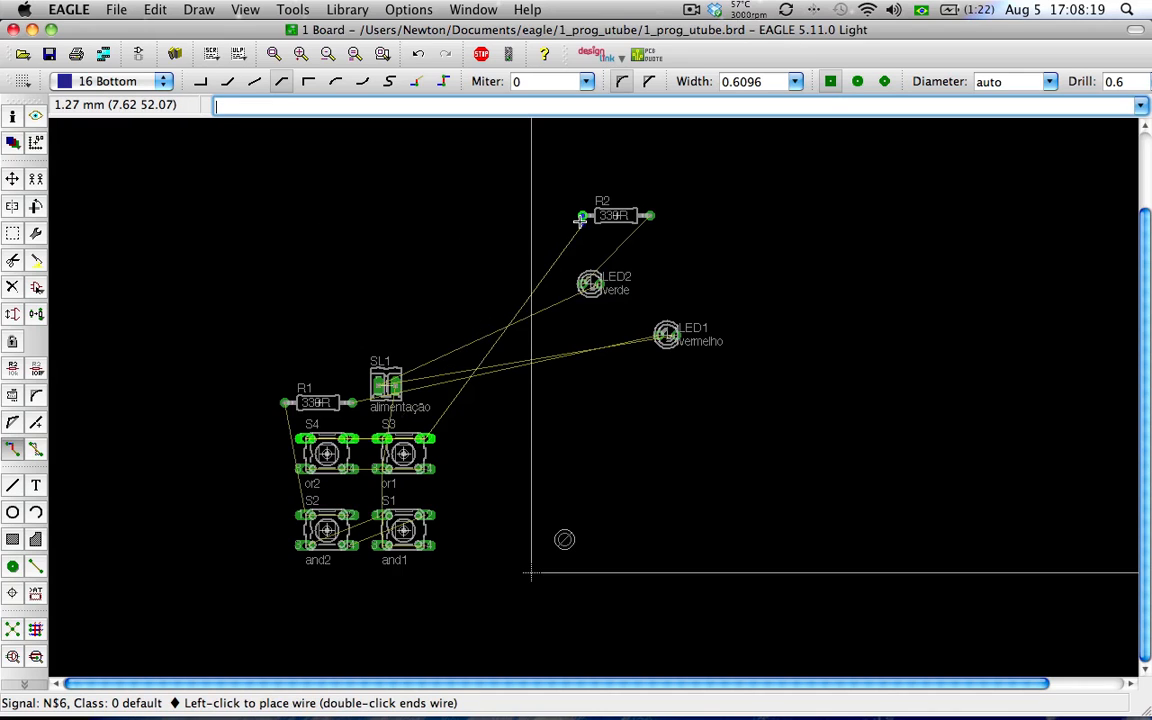
pyautogui.keyDown('super'); pyautogui.rightClick(445, 246); pyautogui.keyUp('super')
pyautogui.keyDown('super'); pyautogui.rightClick(445, 246); pyautogui.keyUp('super')
pyautogui.keyDown('super'); pyautogui.rightClick(445, 246); pyautogui.keyUp('super')
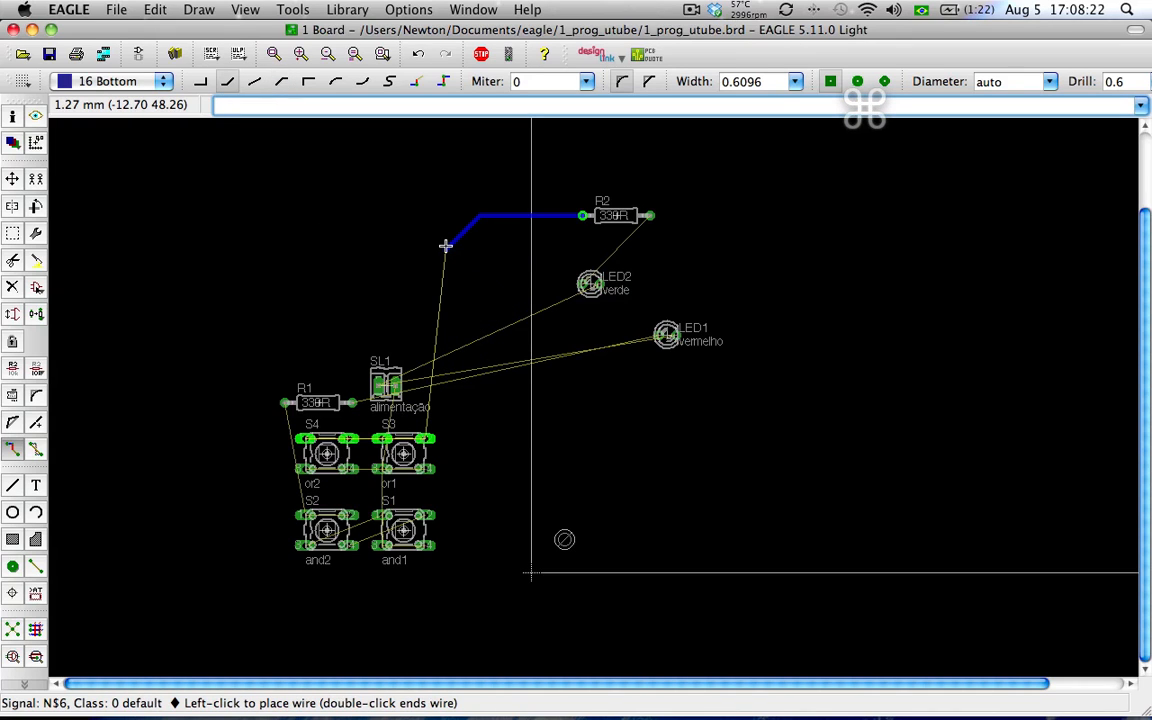
pyautogui.keyDown('super'); pyautogui.rightClick(445, 246); pyautogui.keyUp('super')
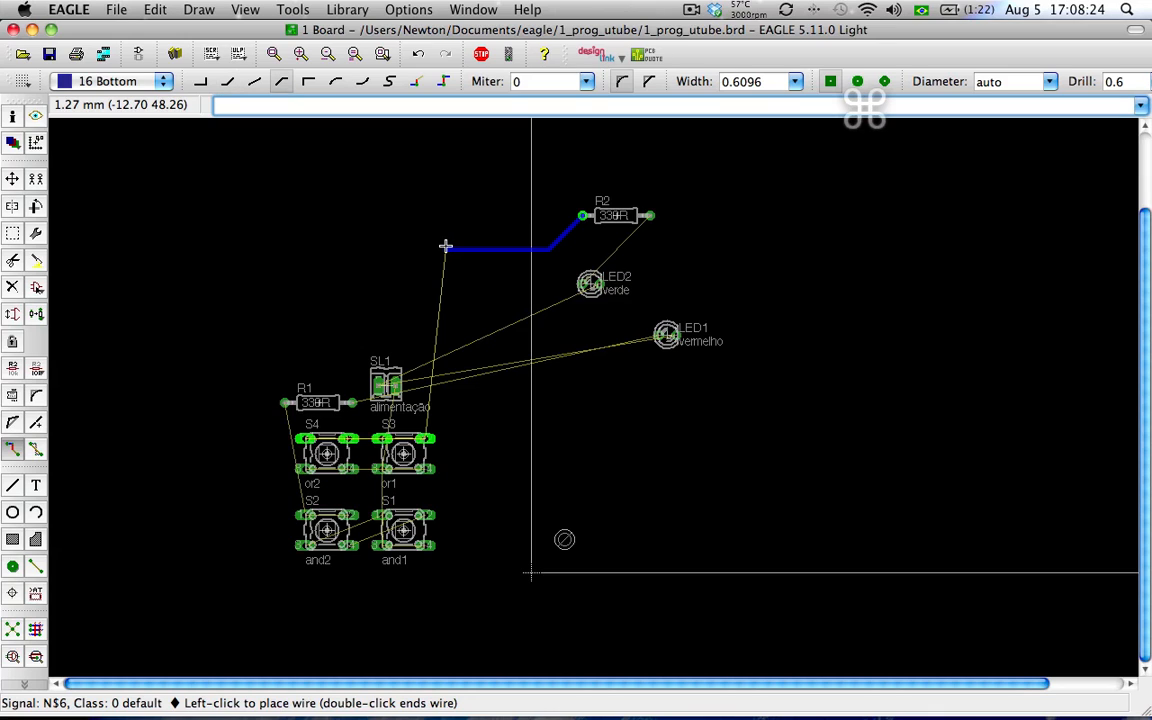
pyautogui.keyDown('super'); pyautogui.rightClick(445, 246); pyautogui.keyUp('super')
pyautogui.press('Escape')
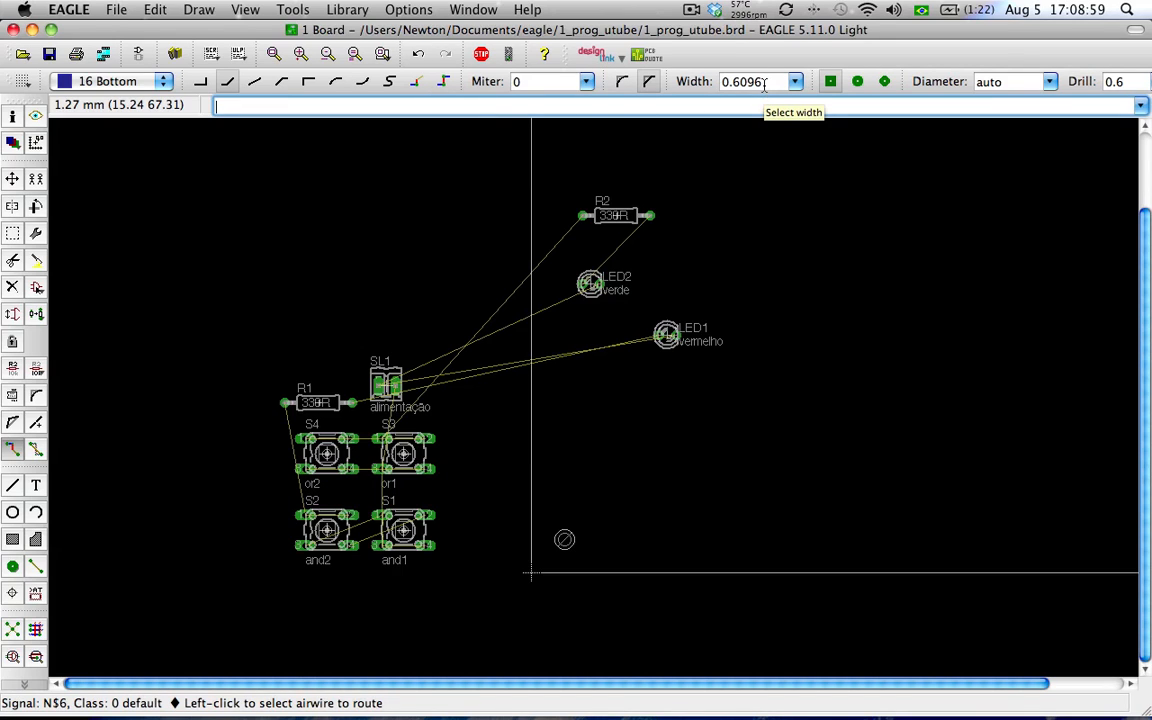
# Change the board's grid unit to mil
pyautogui.click(20, 81)
pyautogui.click(235, 145)
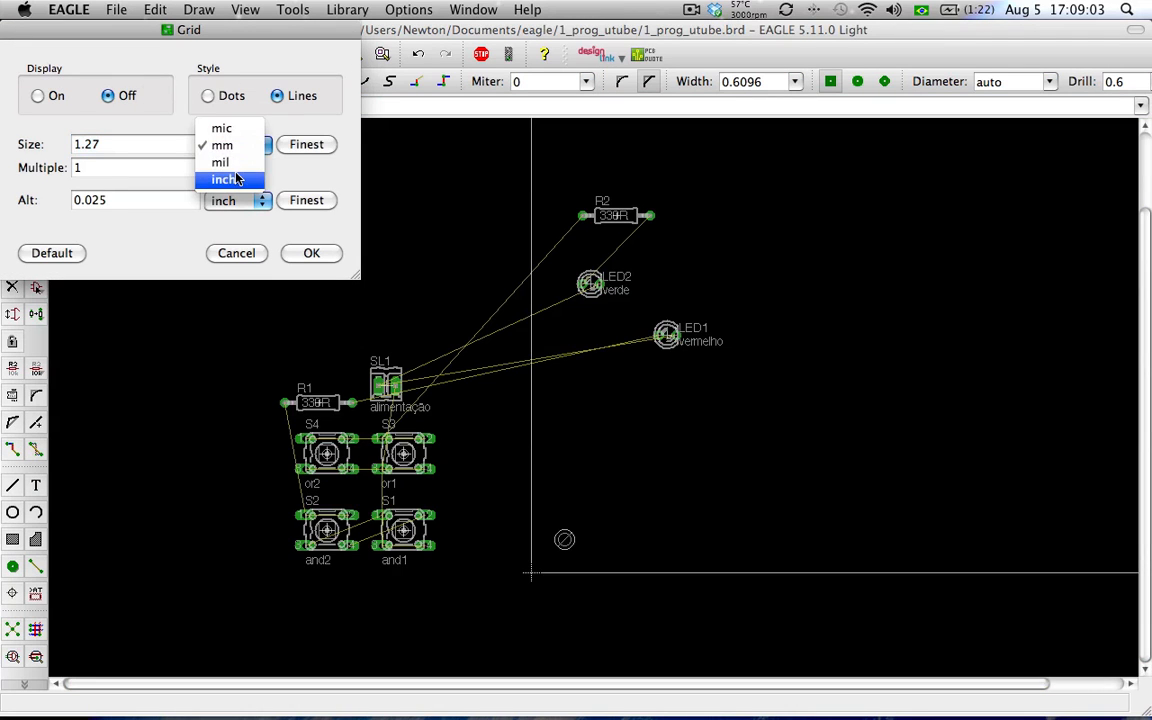
pyautogui.click(218, 160)
pyautogui.click(312, 253)
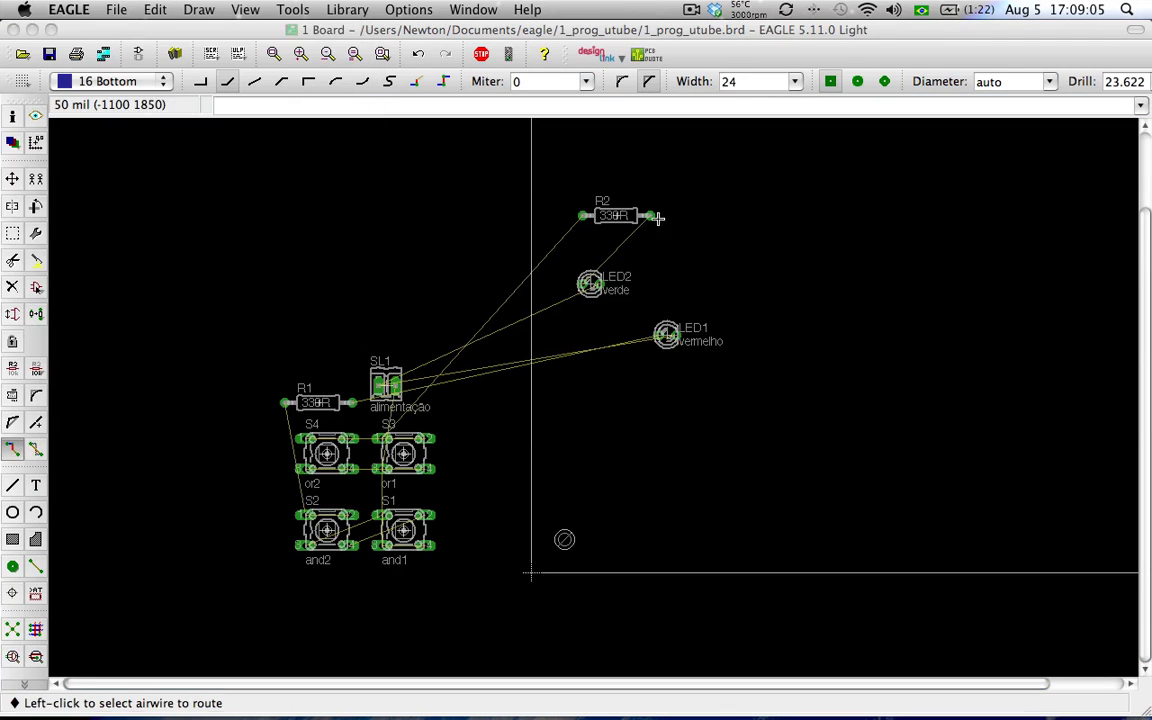
# Set the trace width to 32 mil and try it on the airwire at R2's left pad, cancelling the trace
pyautogui.click(785, 84)
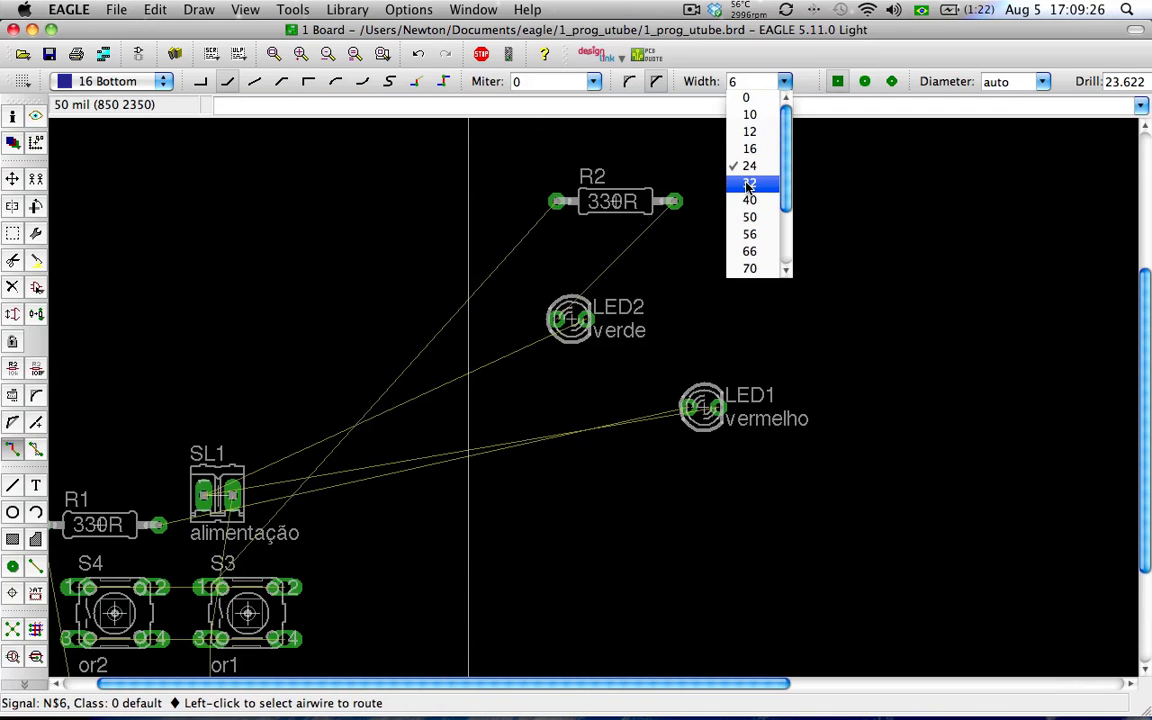
pyautogui.click(750, 184)
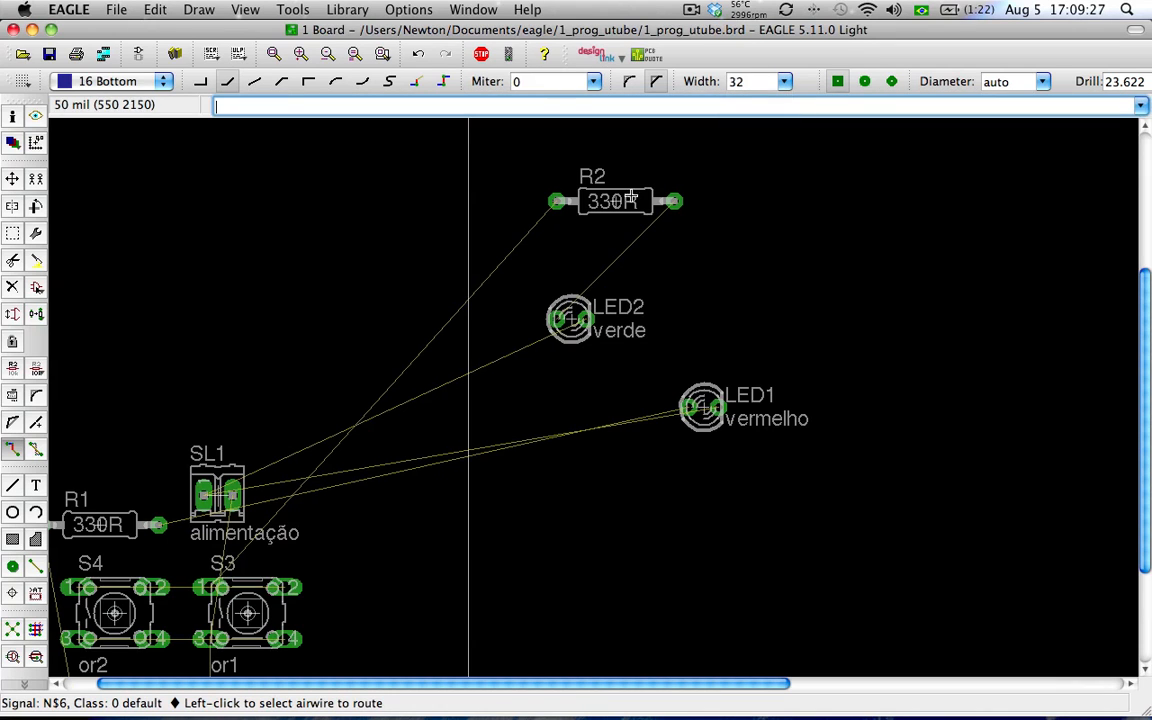
pyautogui.click(549, 208)
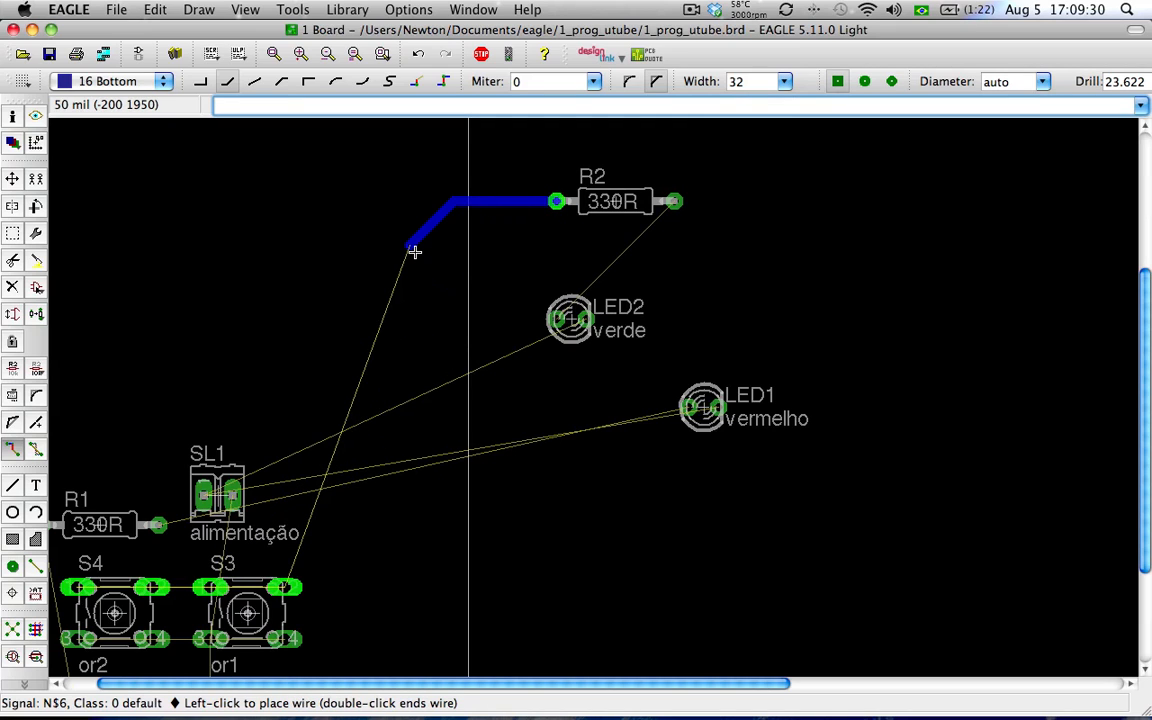
pyautogui.scroll(-2, 414, 252)
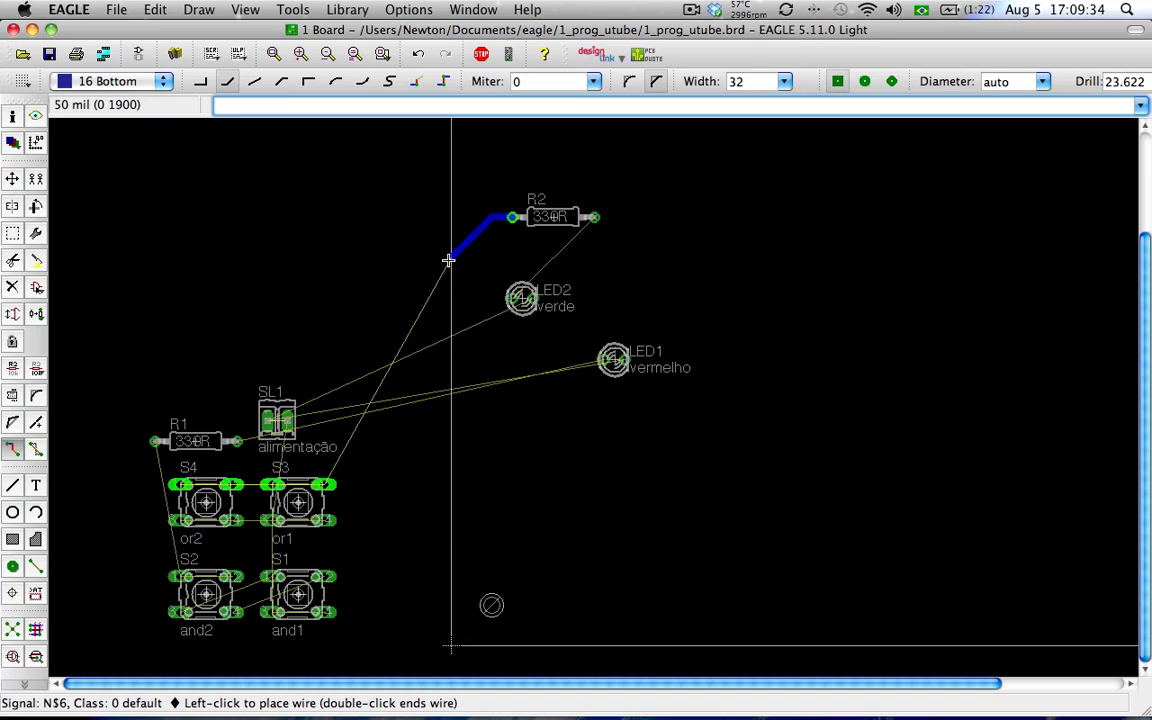
pyautogui.press('Escape')
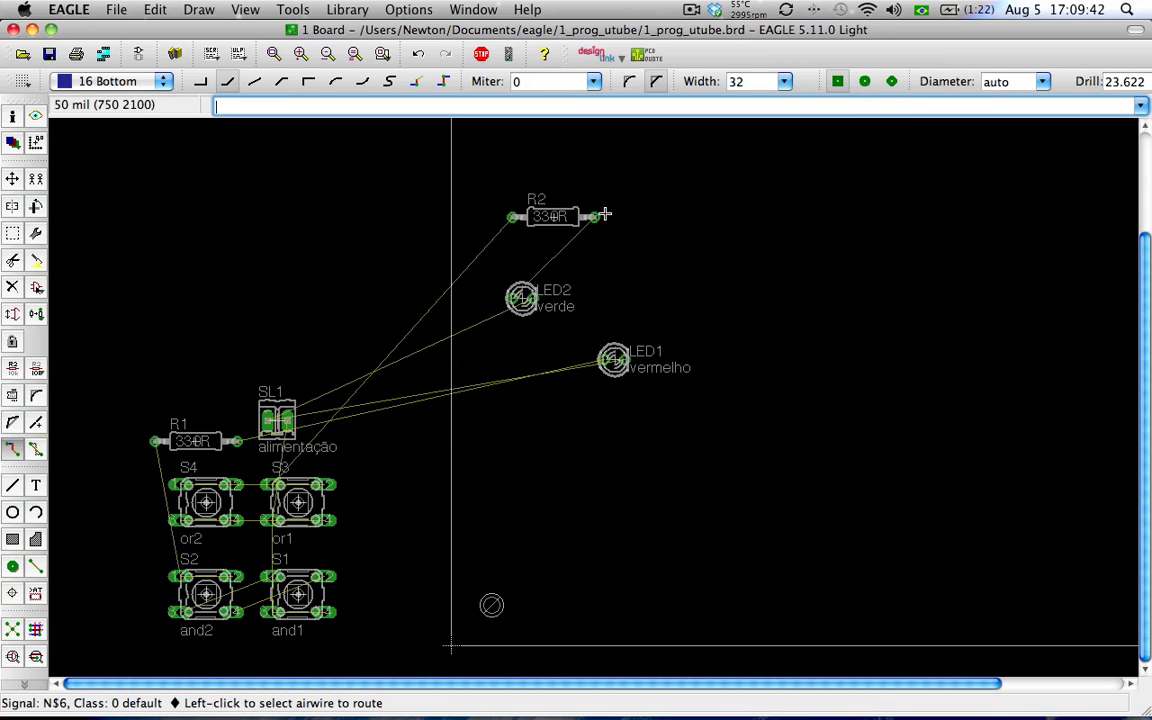
# Route R2's right pad to LED2's left pad, starting on 16 Bottom and switching to 1 Top through a via
pyautogui.scroll(3, 598, 216)
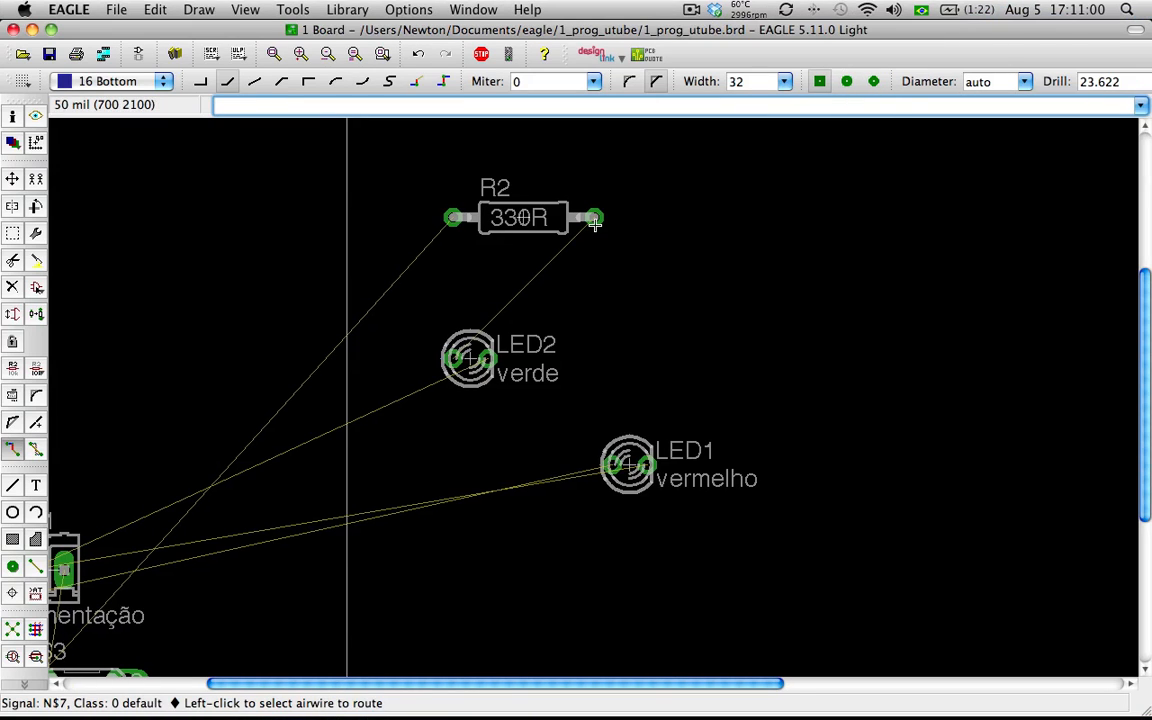
pyautogui.click(595, 221)
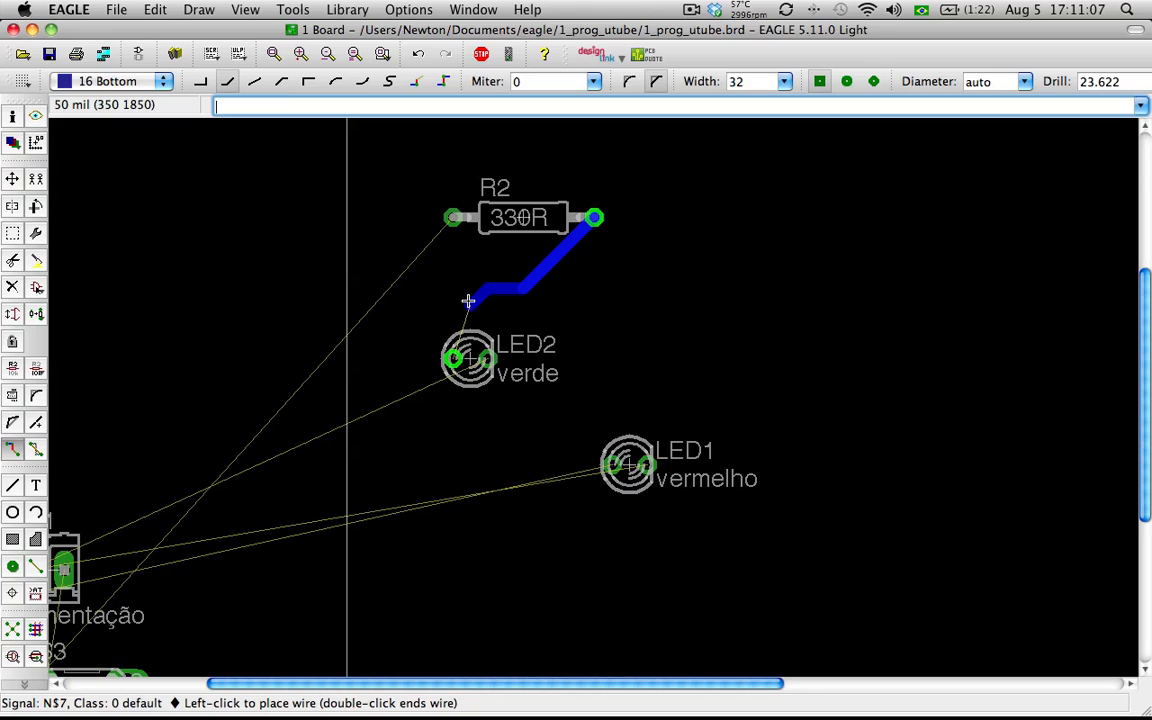
pyautogui.scroll(1, 465, 299)
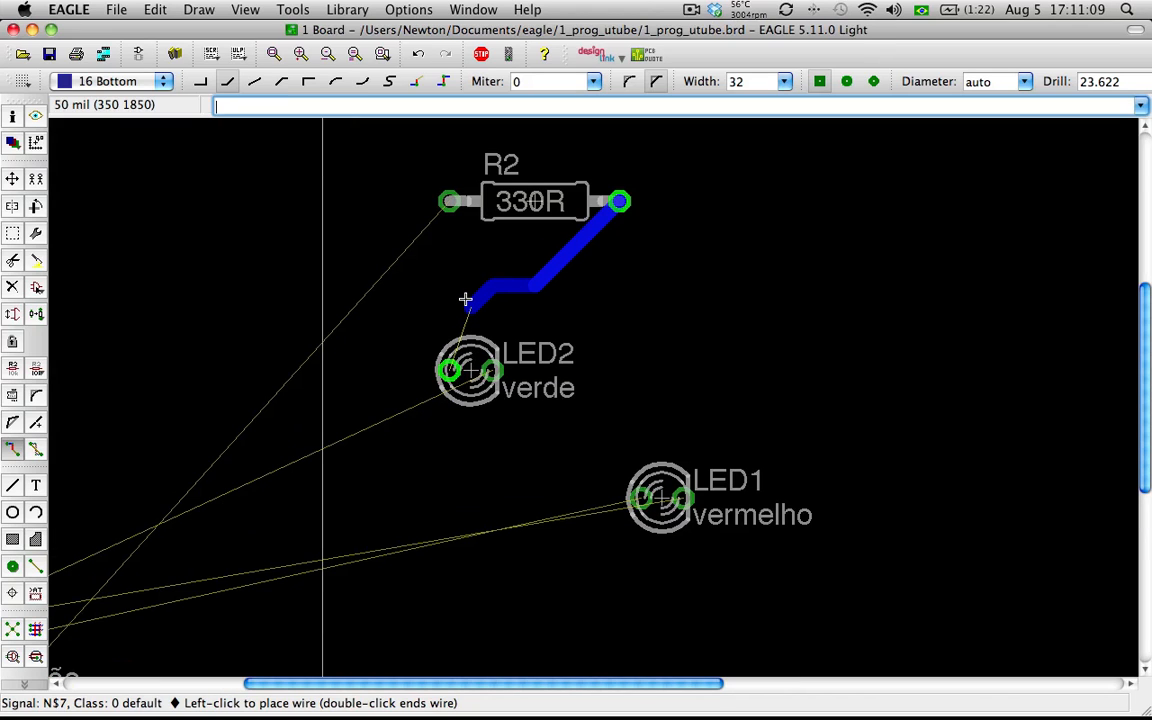
pyautogui.middleClick(465, 299)
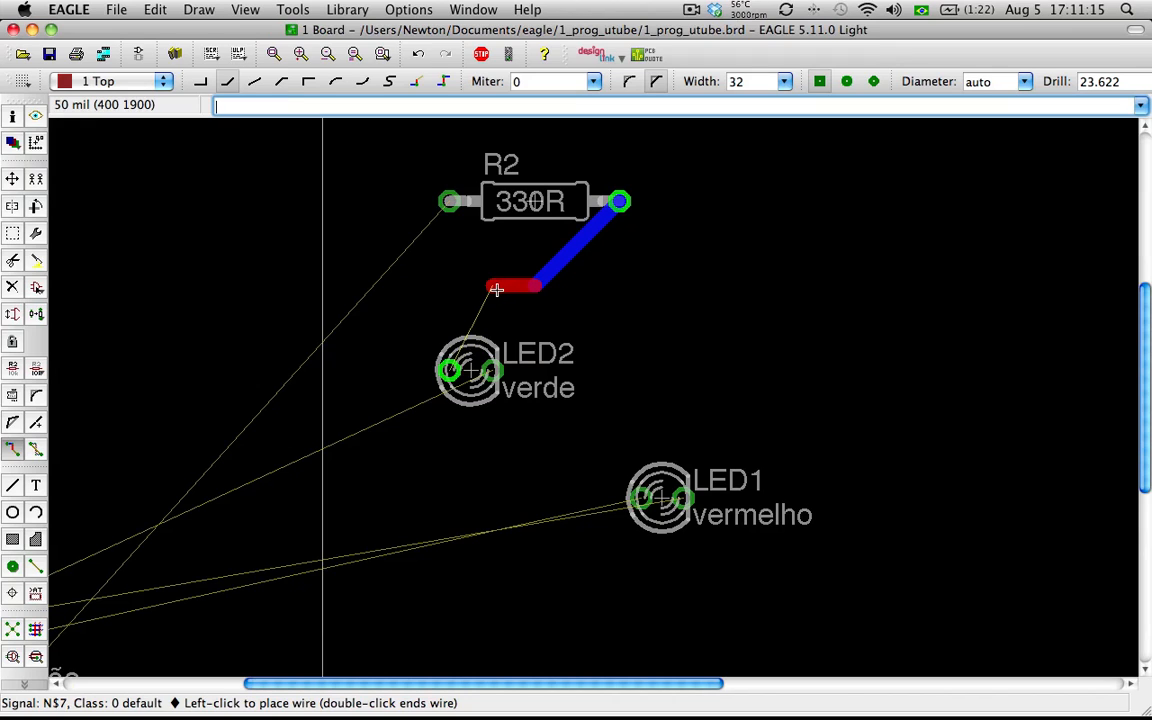
pyautogui.click(497, 289)
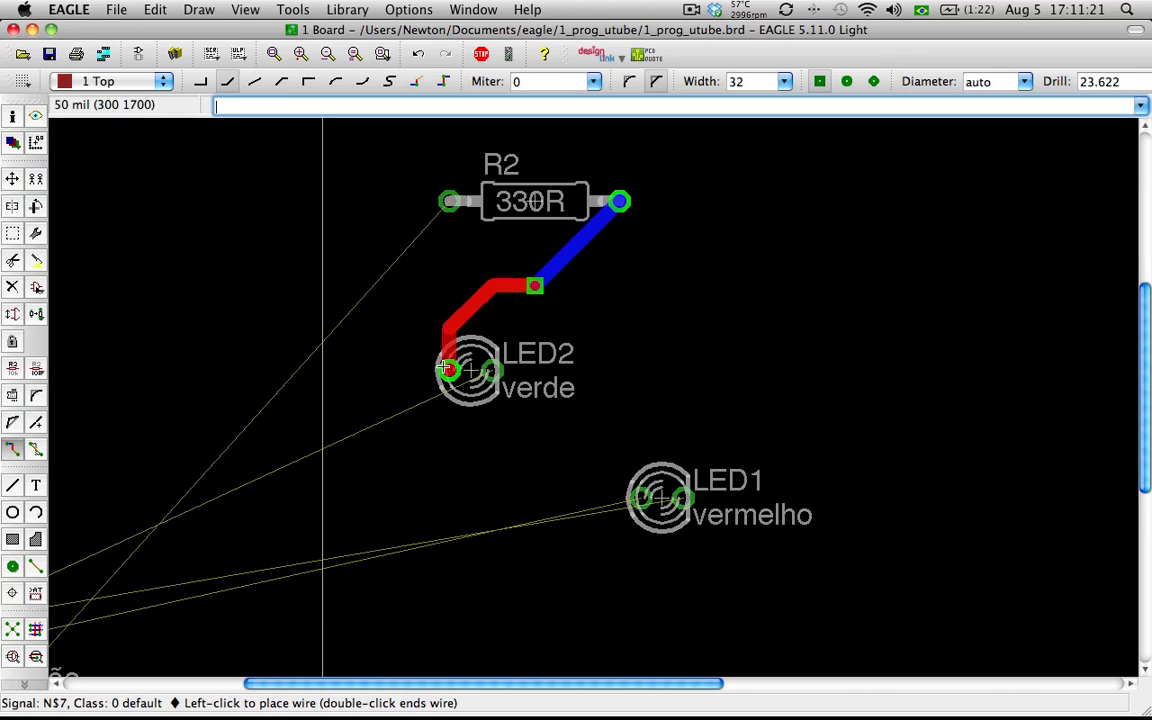
pyautogui.click(449, 370)
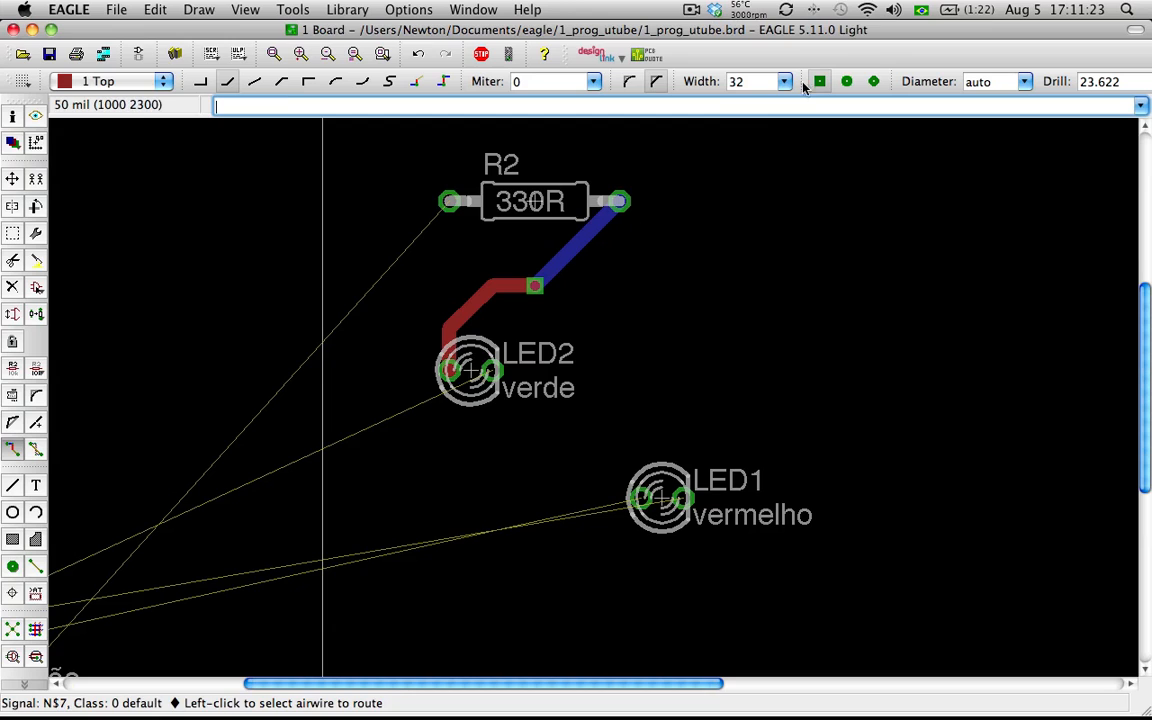
# Choose the round via shape and set the trace width to 10 mil
pyautogui.click(851, 88)
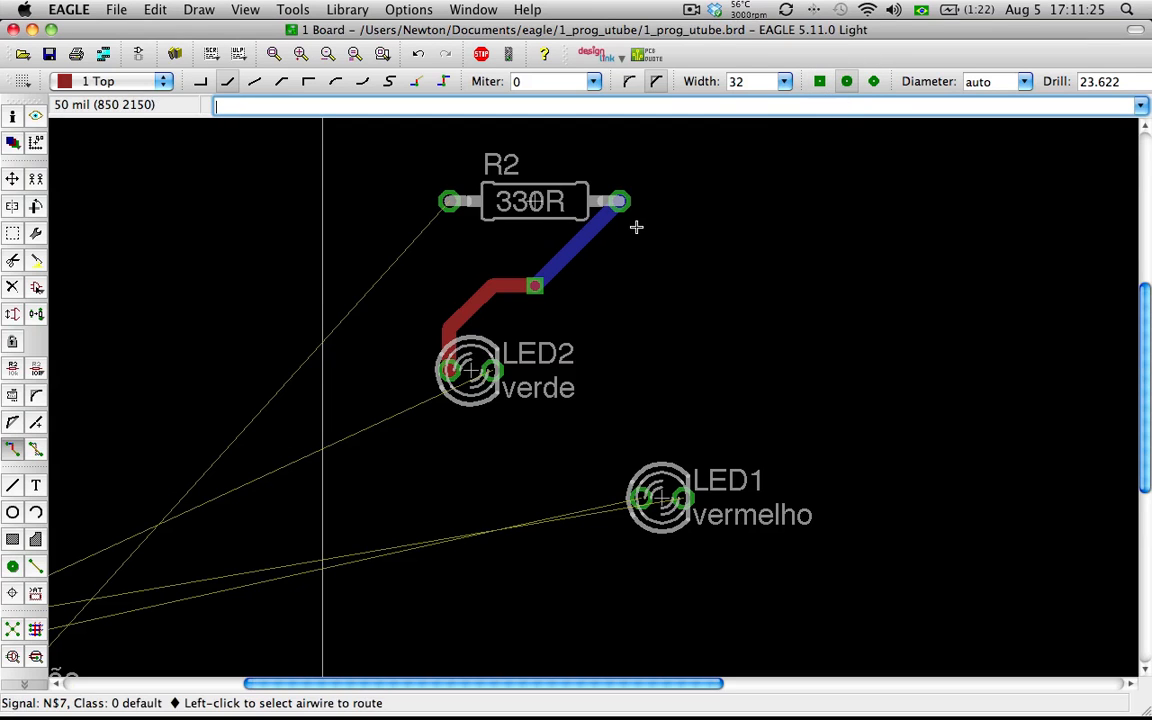
pyautogui.scroll(3, 542, 272)
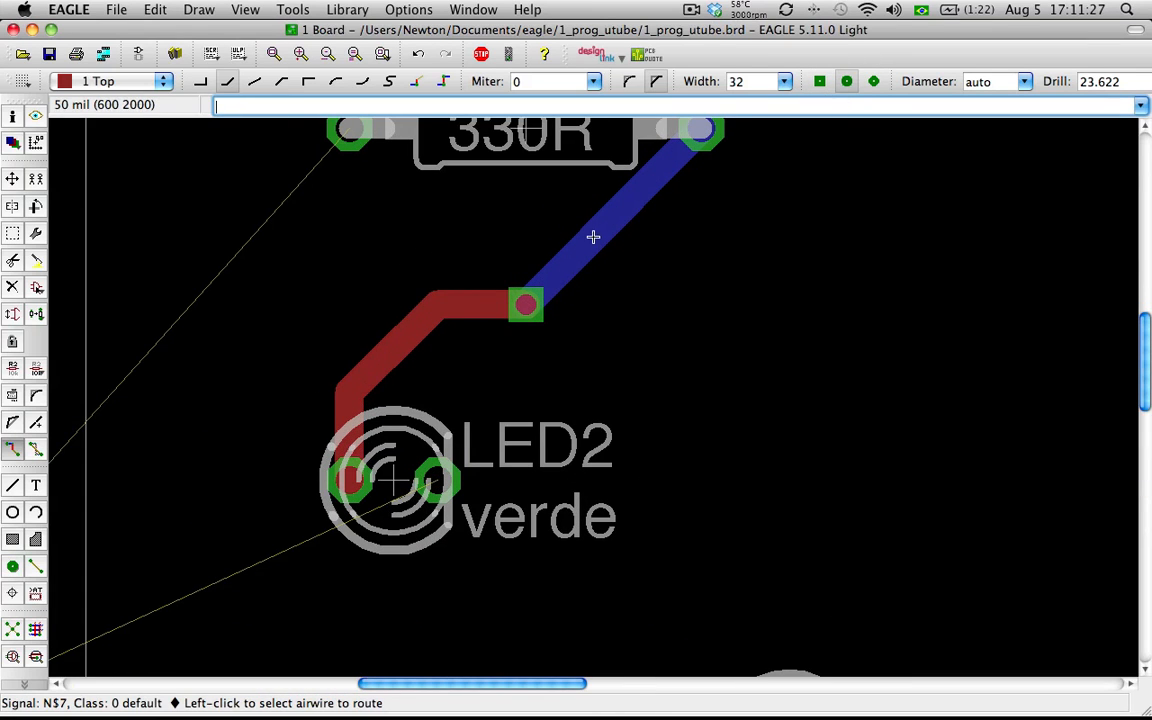
pyautogui.scroll(2, 751, 82)
pyautogui.scroll(2, 751, 82)
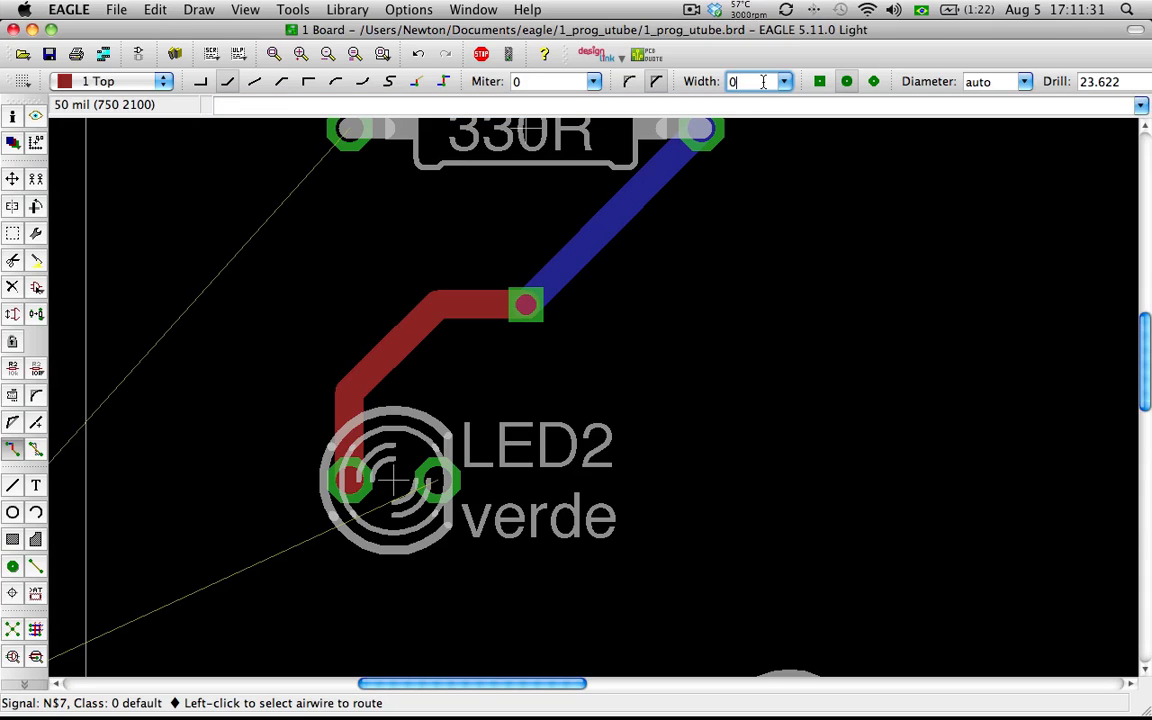
pyautogui.scroll(-2, 764, 82)
pyautogui.scroll(1, 765, 78)
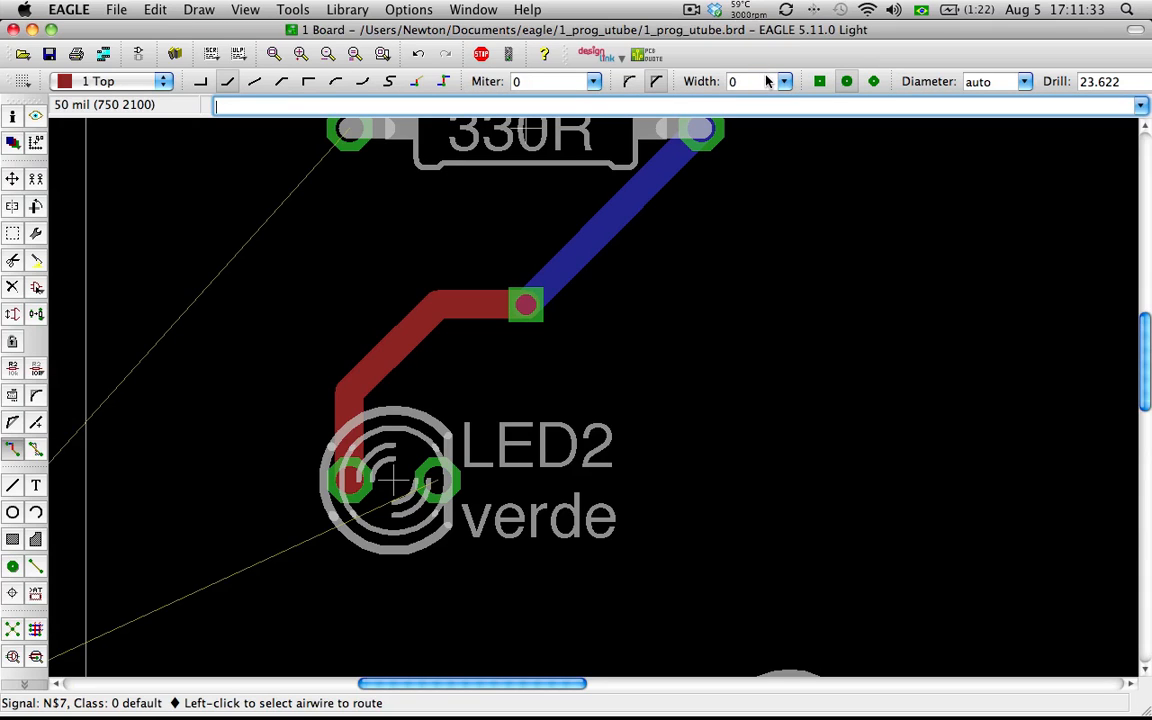
pyautogui.click(787, 81)
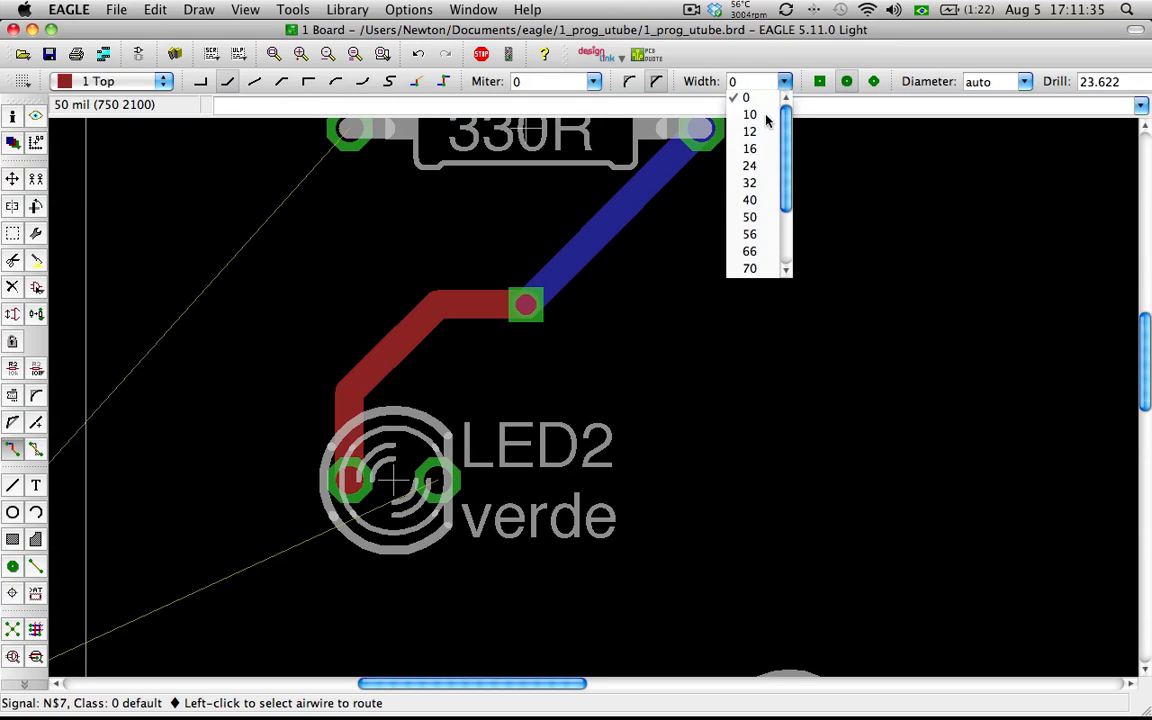
pyautogui.click(766, 116)
# Route a partial trace from LED2's right pad on 1 Top, switch to 16 Bottom through a via, and end it in open space
pyautogui.scroll(-1, 645, 262)
pyautogui.click(487, 401)
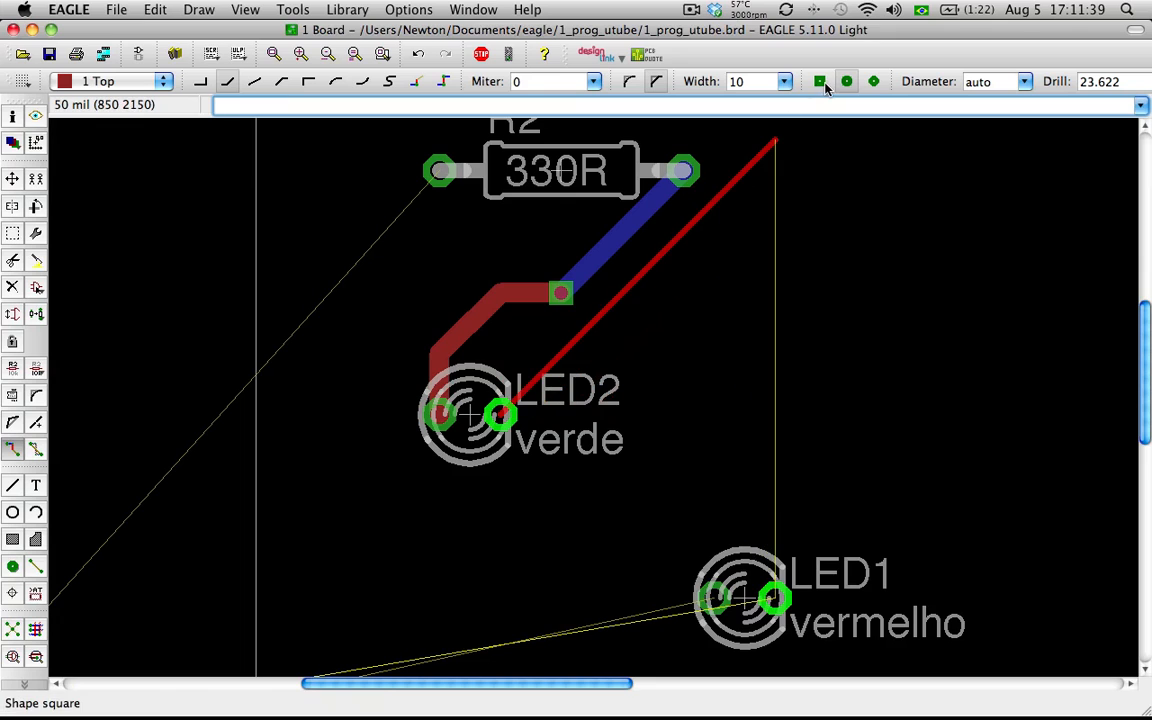
pyautogui.middleClick(712, 262)
pyautogui.scroll(1, 712, 262)
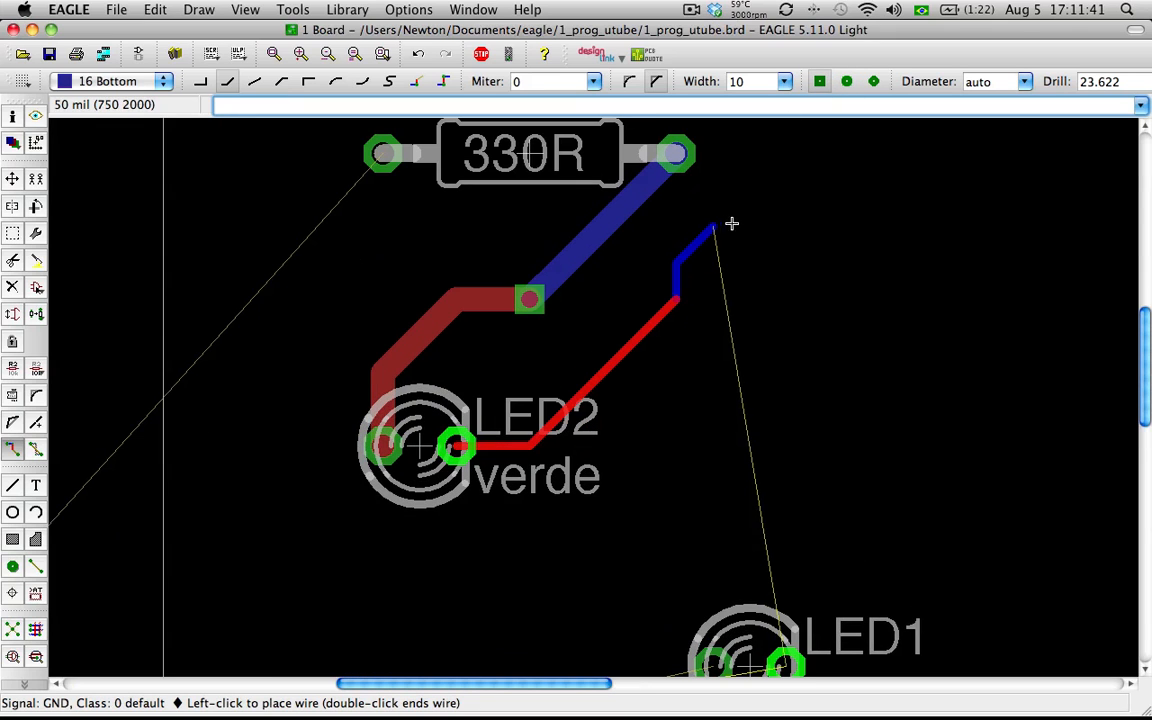
pyautogui.doubleClick(739, 230)
pyautogui.scroll(5, 710, 310)
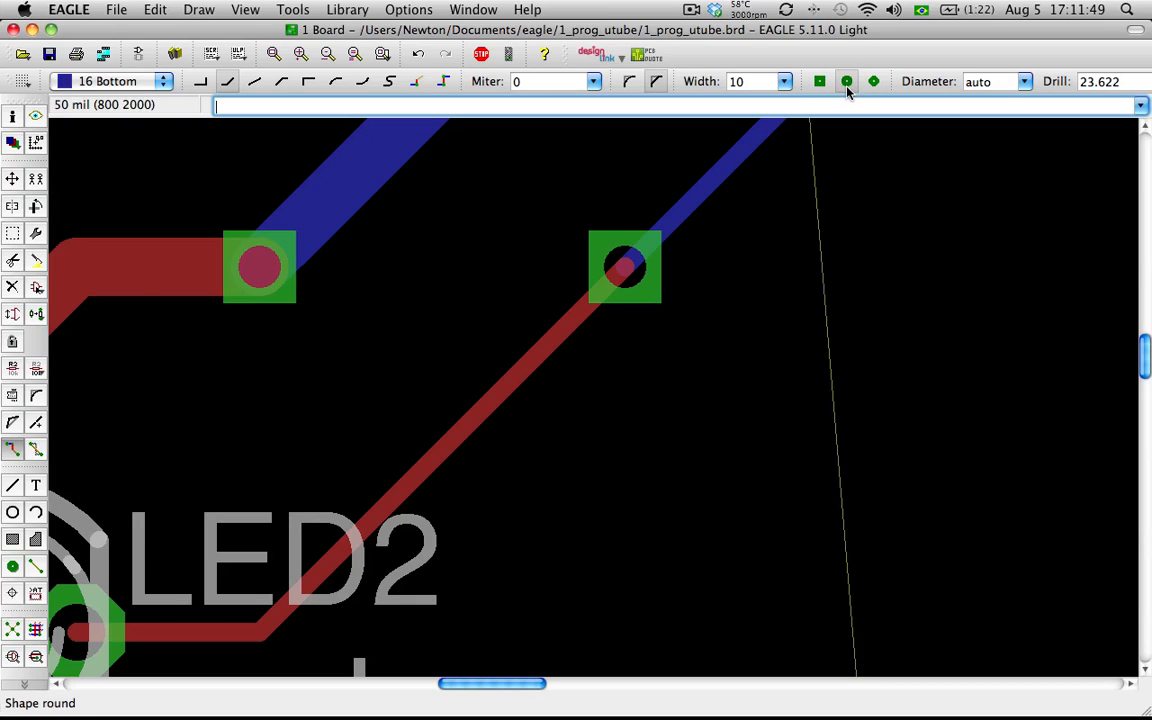
pyautogui.scroll(-3, 820, 218)
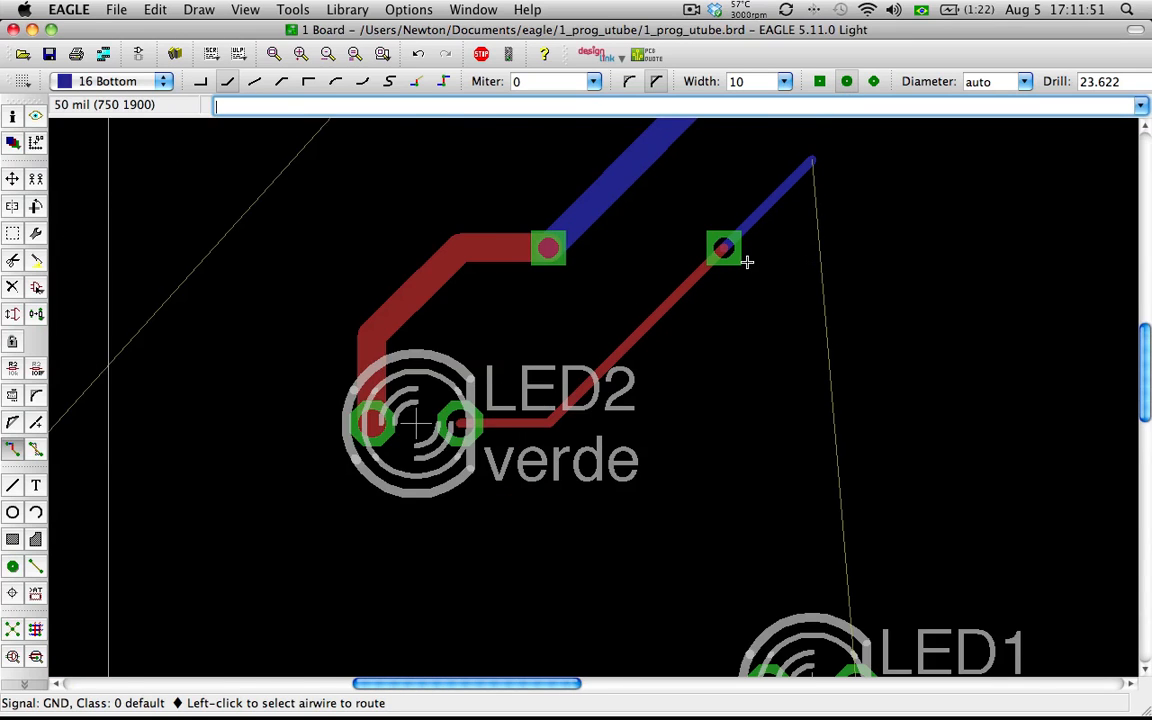
pyautogui.scroll(-2, 747, 261)
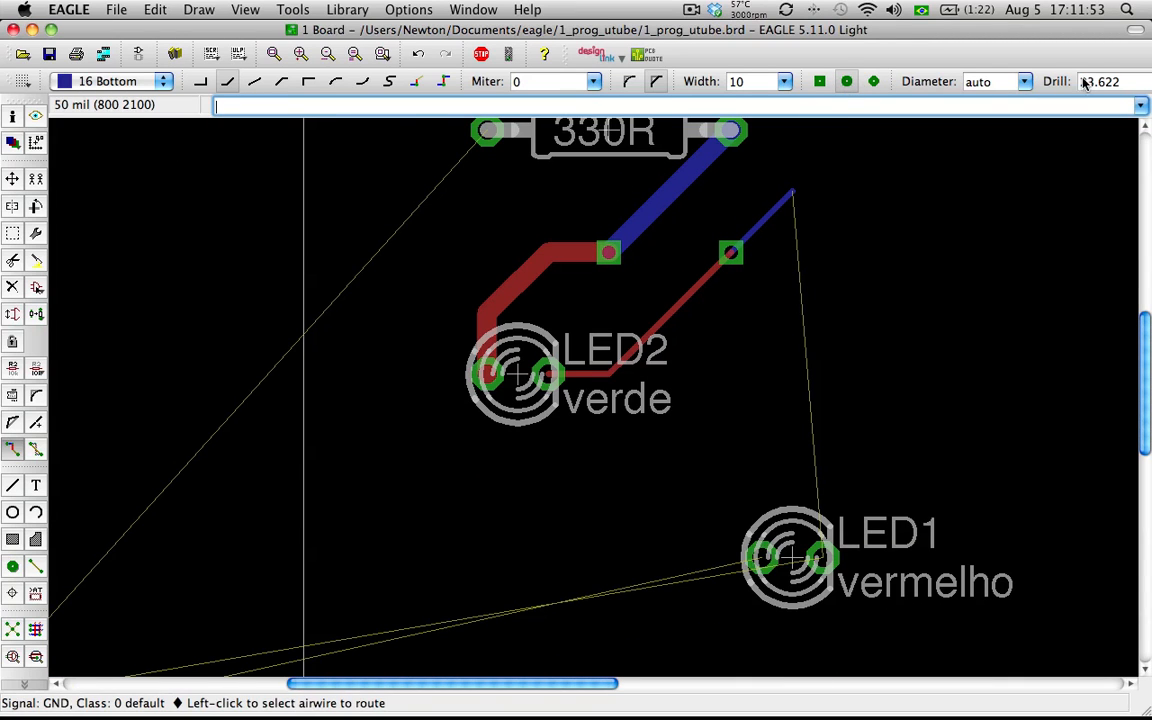
# Adjust the board window to expose the via settings and review the drill and diameter choices, keeping 23.622 and auto
pyautogui.moveTo(979, 40); pyautogui.dragTo(937, 44)
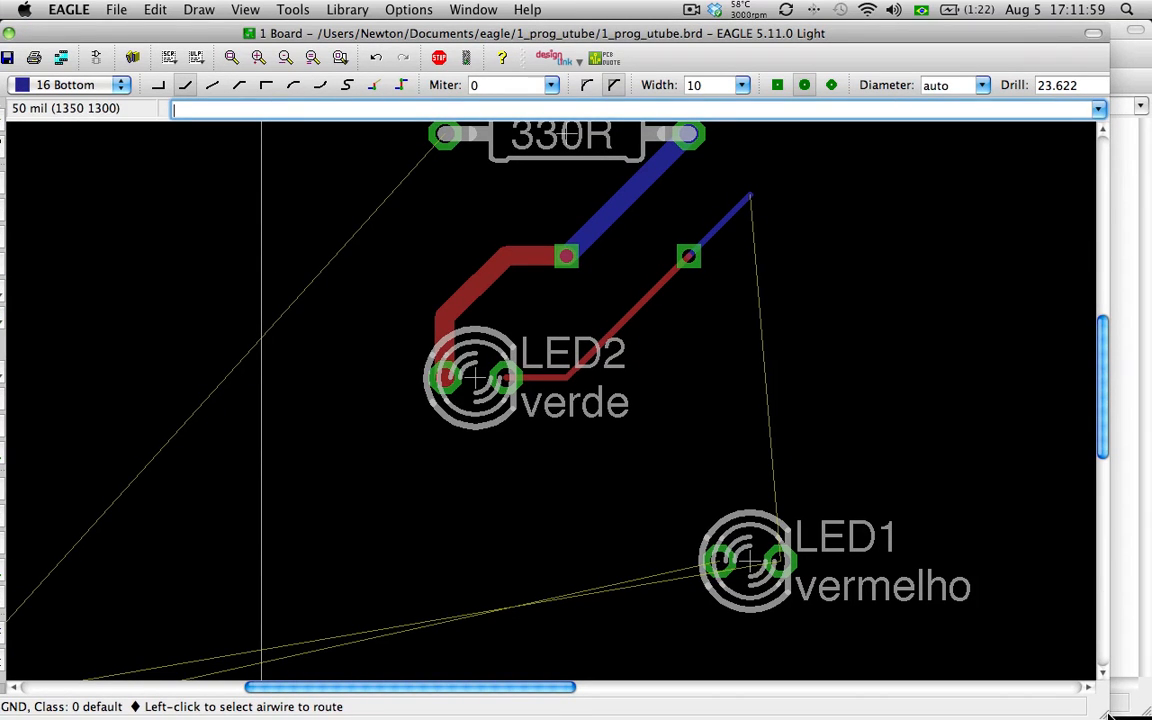
pyautogui.moveTo(1108, 716); pyautogui.dragTo(1150, 713)
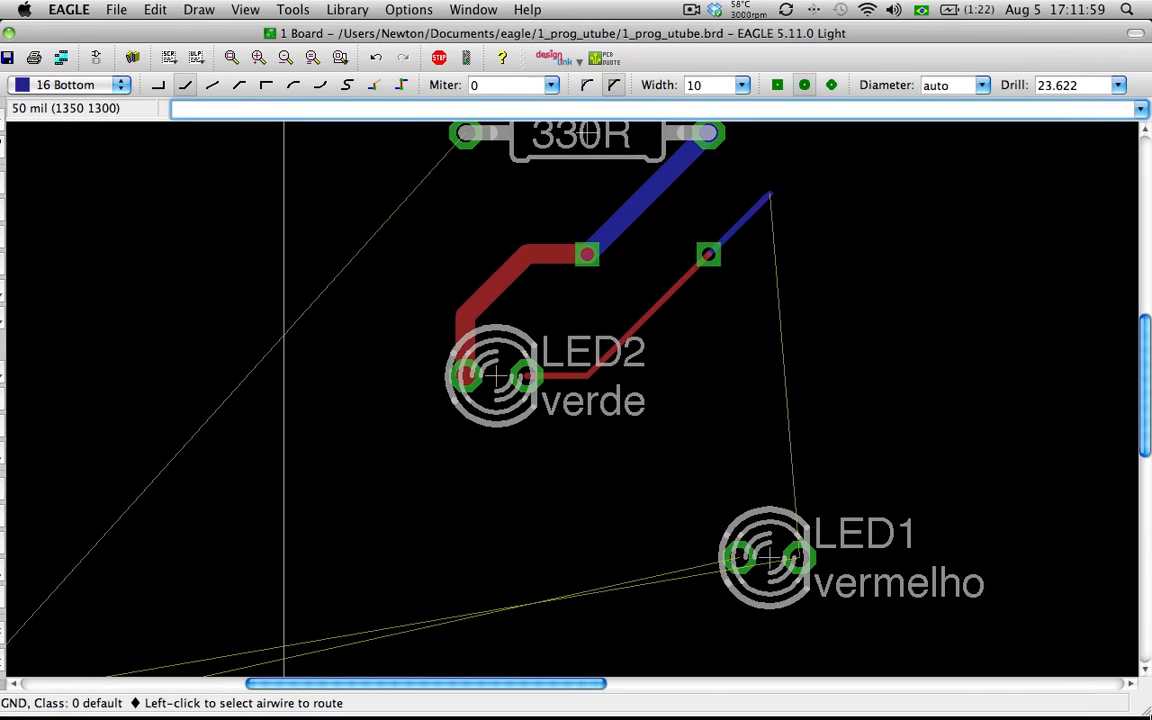
pyautogui.click(1118, 85)
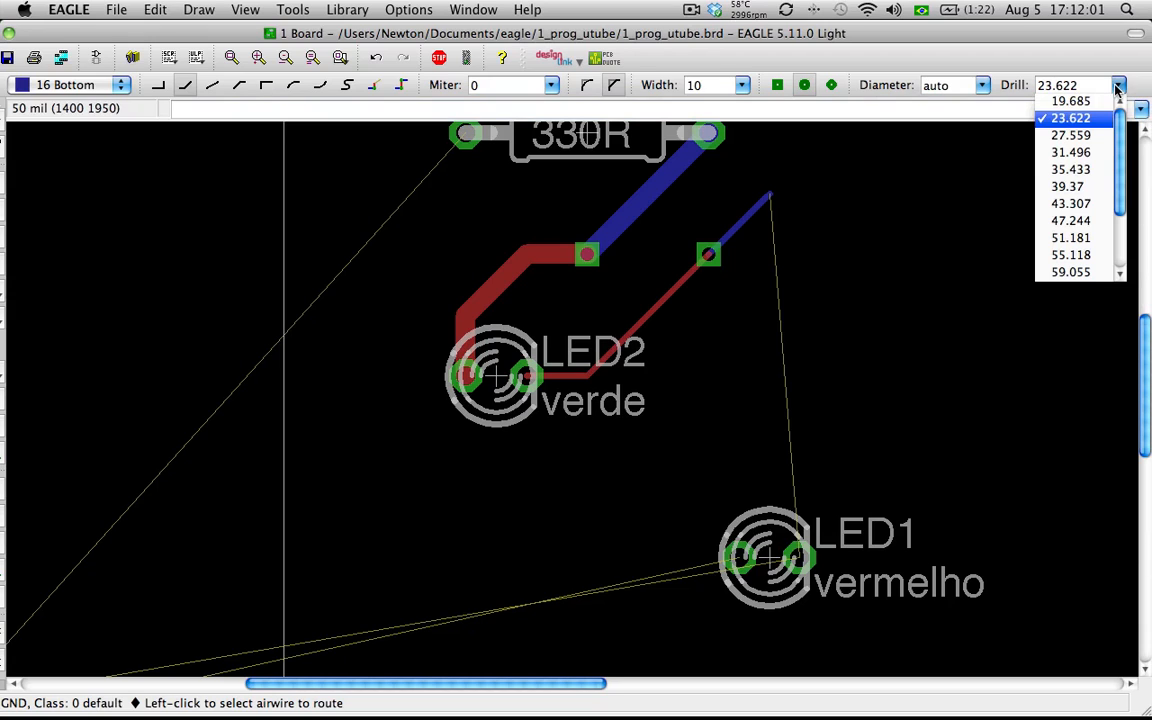
pyautogui.click(1072, 118)
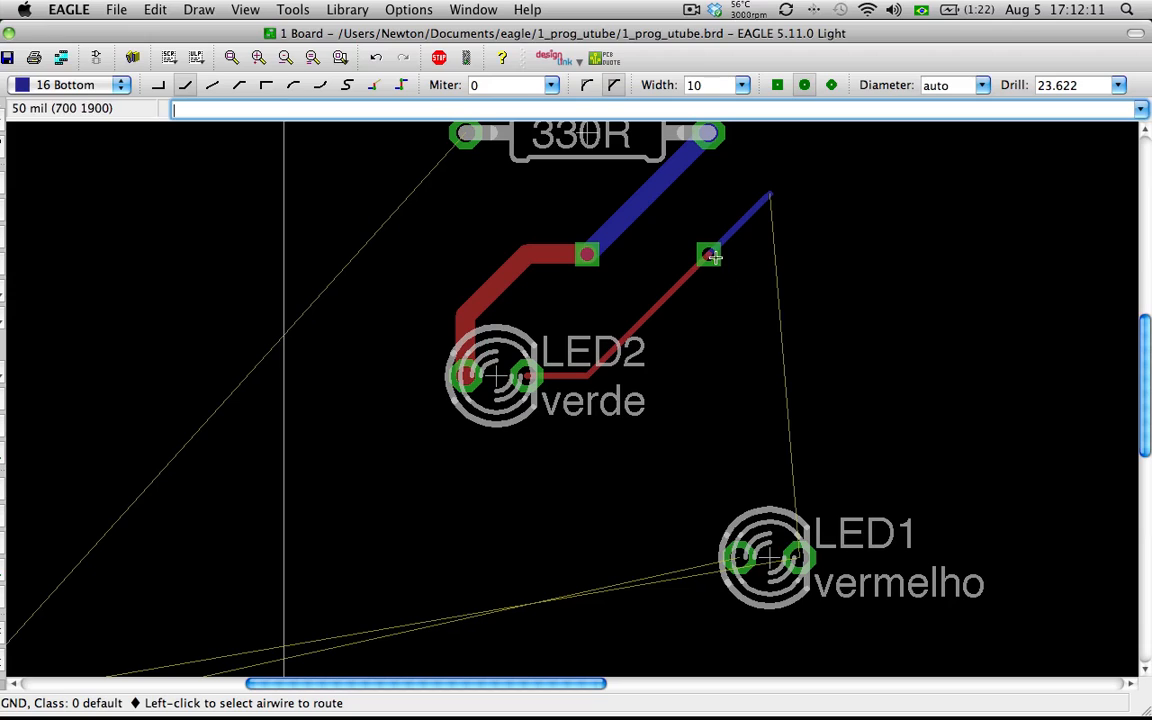
pyautogui.click(984, 85)
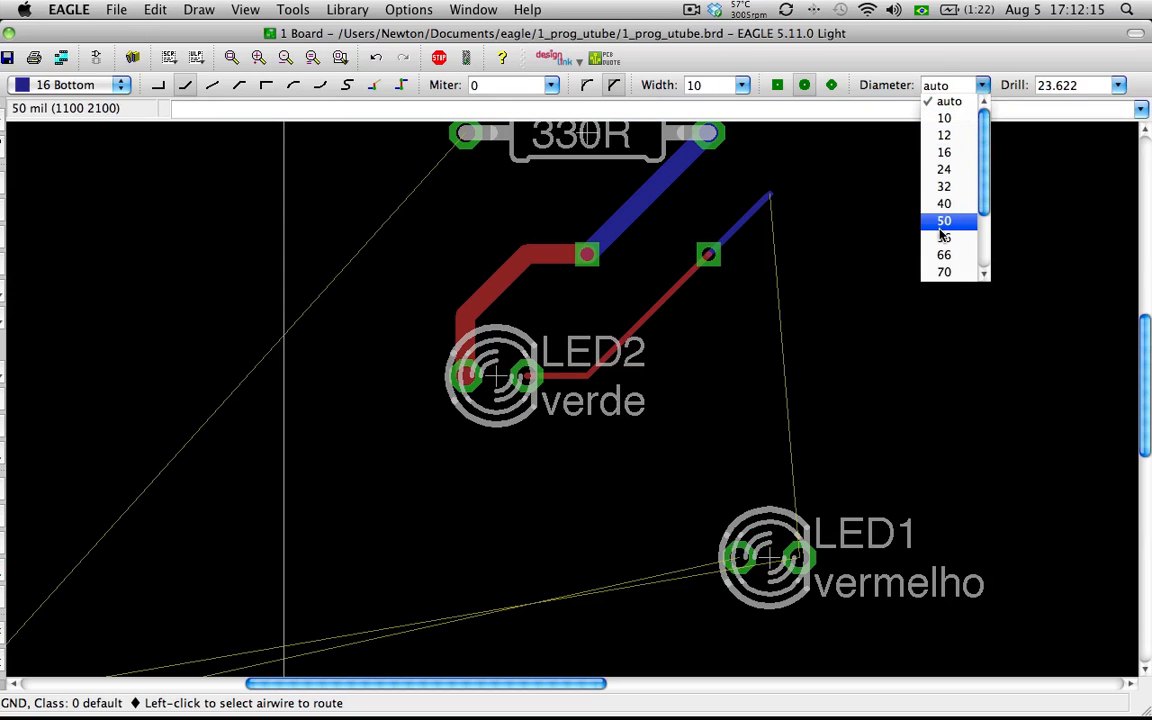
pyautogui.click(704, 262)
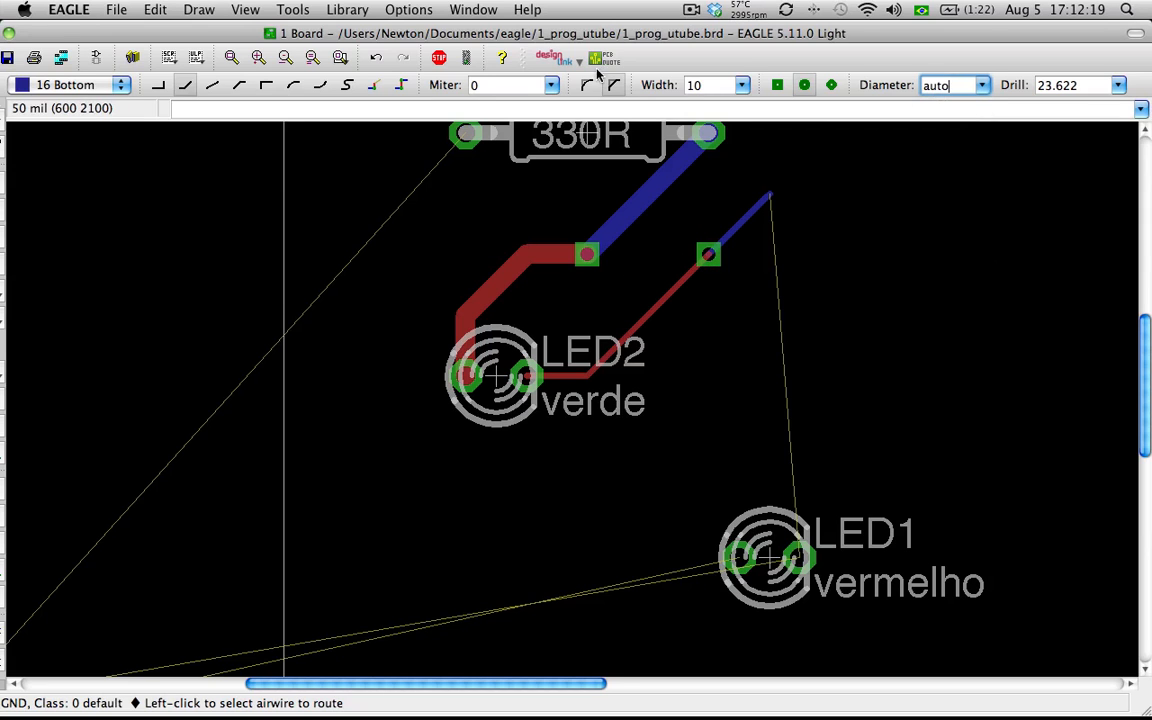
pyautogui.moveTo(348, 32); pyautogui.dragTo(397, 32)
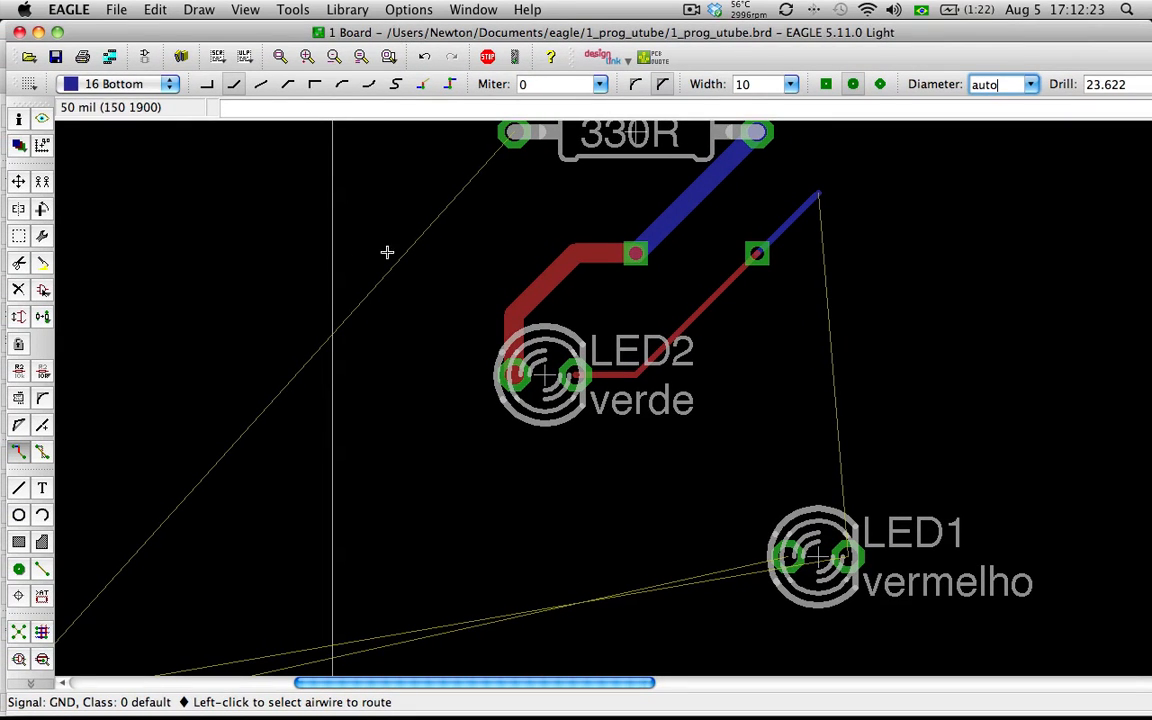
# Rip up the bottom-layer segment and the diagonal top-layer segment of the thin trace from LED2's right pad
pyautogui.click(42, 453)
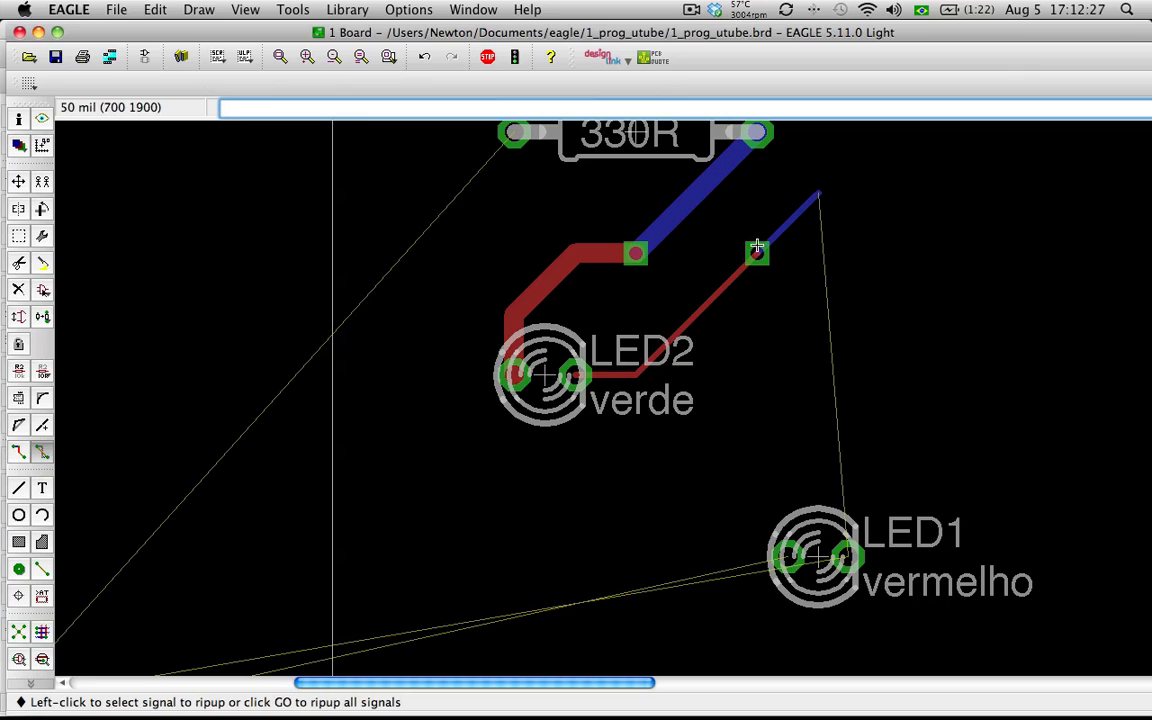
pyautogui.click(795, 223)
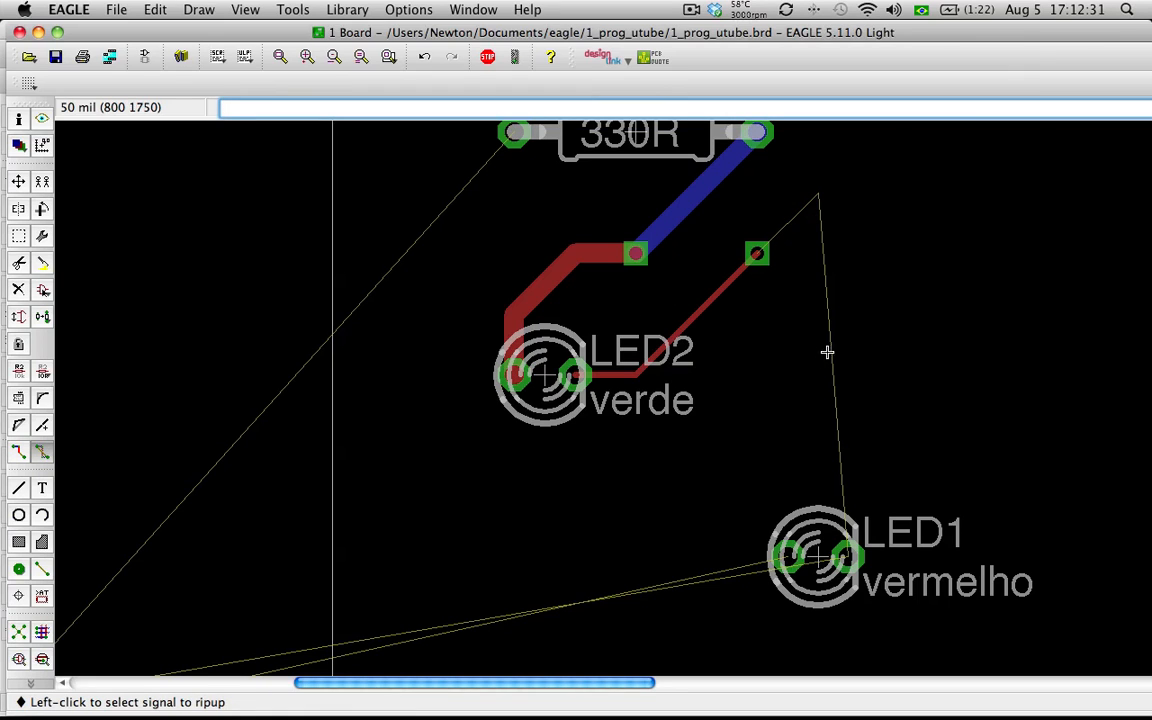
pyautogui.click(735, 277)
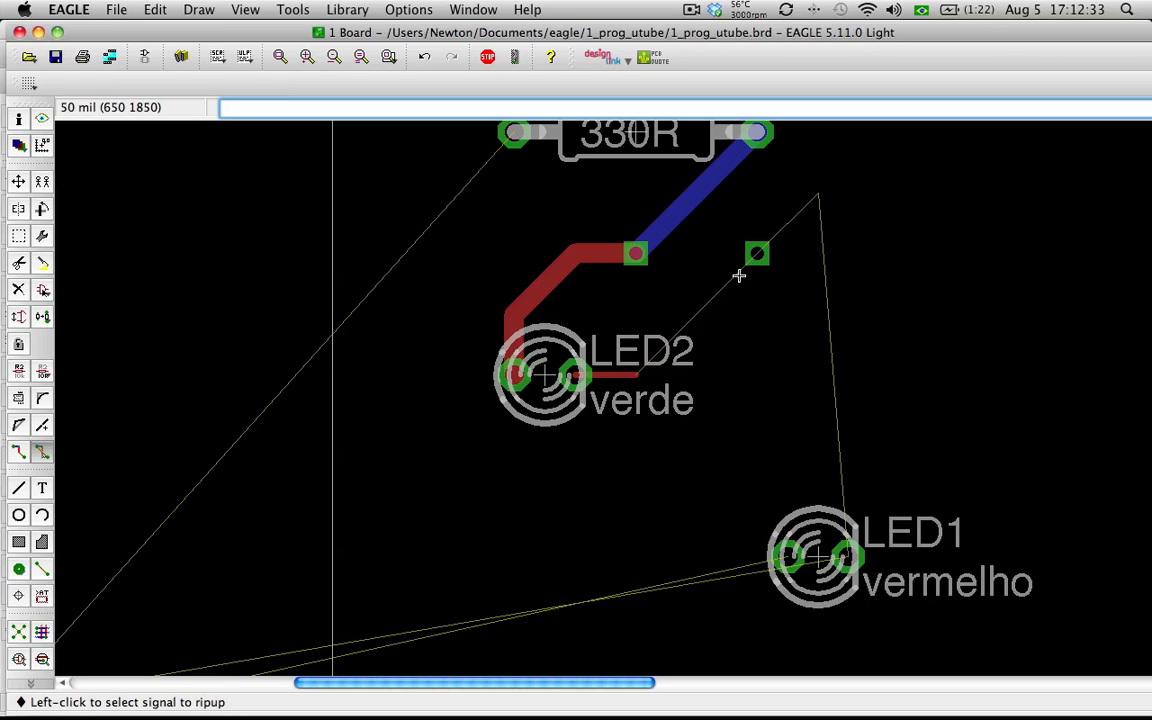
# Rip up the isolated GND via above and to the right of LED2, choosing the via among the overlapping objects
pyautogui.click(756, 254)
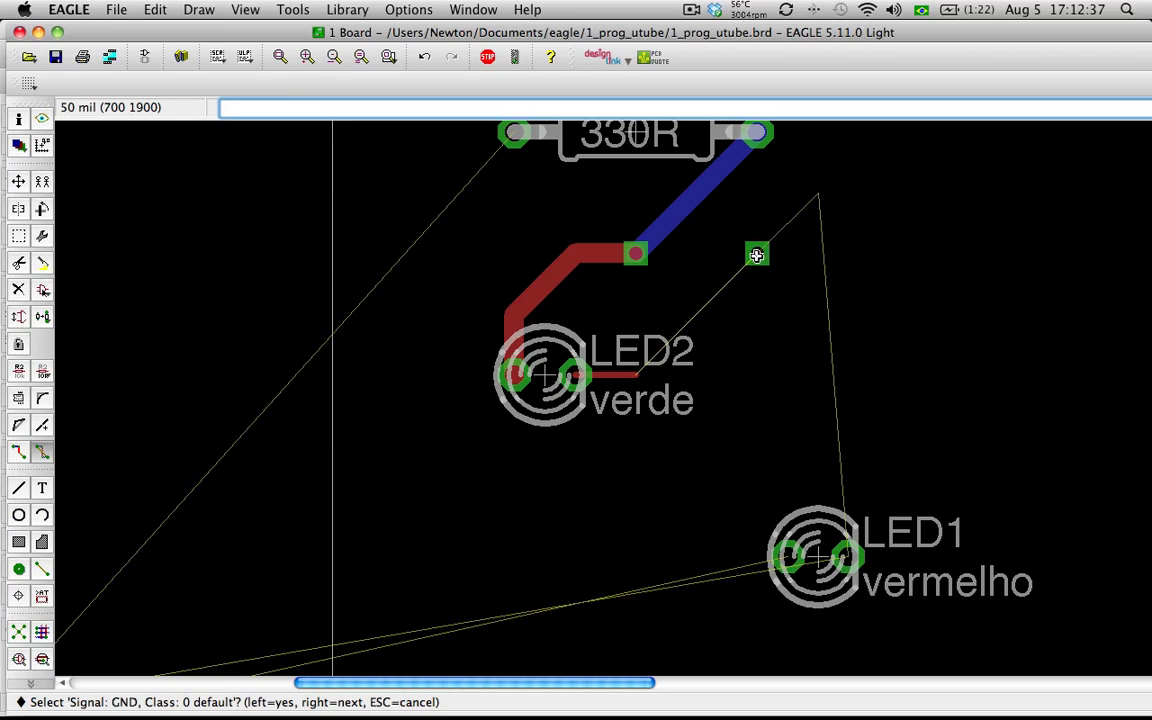
pyautogui.click(722, 290)
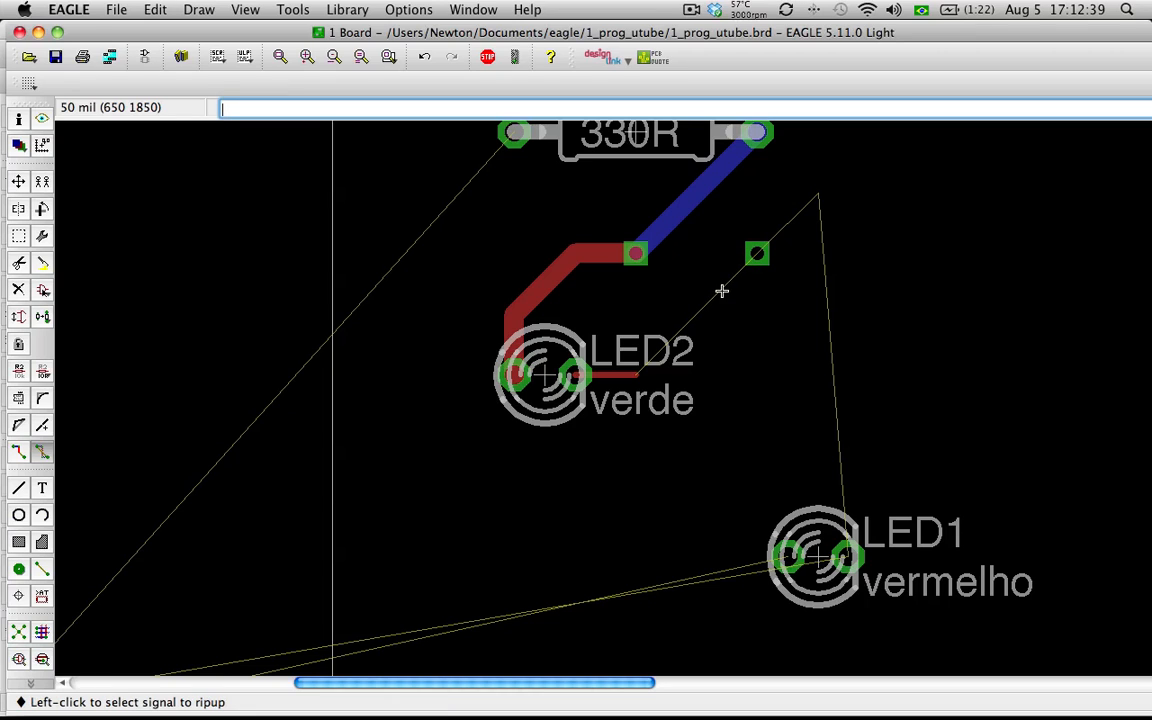
pyautogui.click(757, 253)
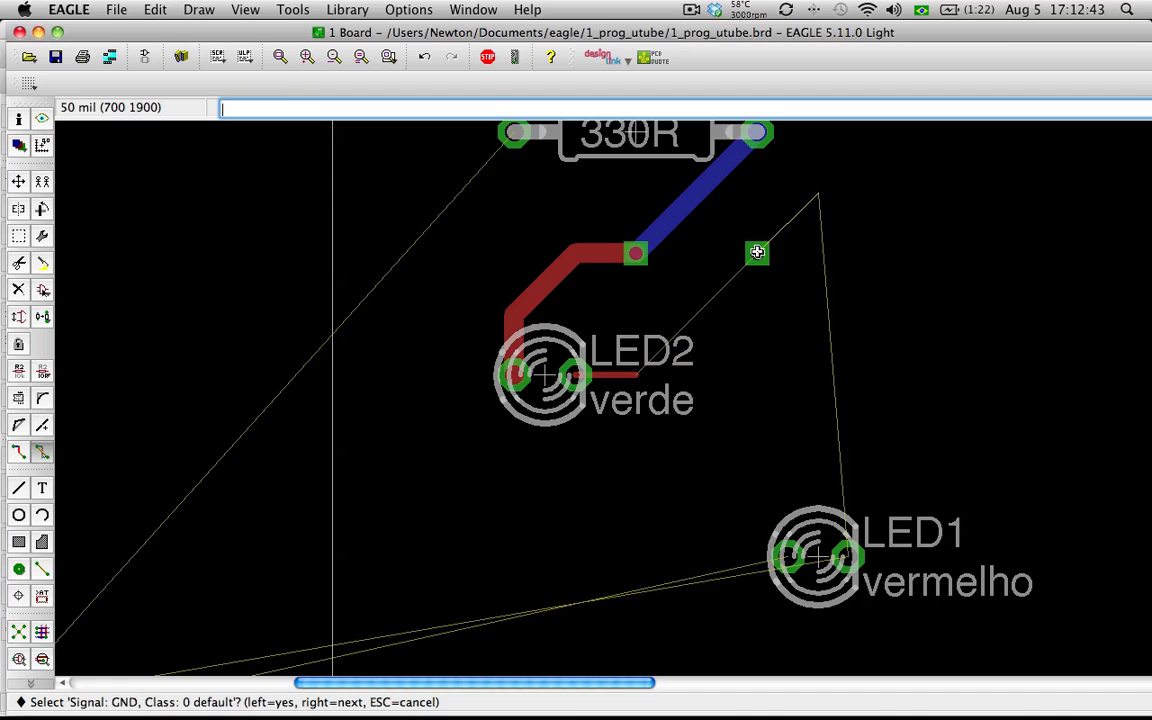
pyautogui.scroll(3, 757, 253)
pyautogui.click(757, 253)
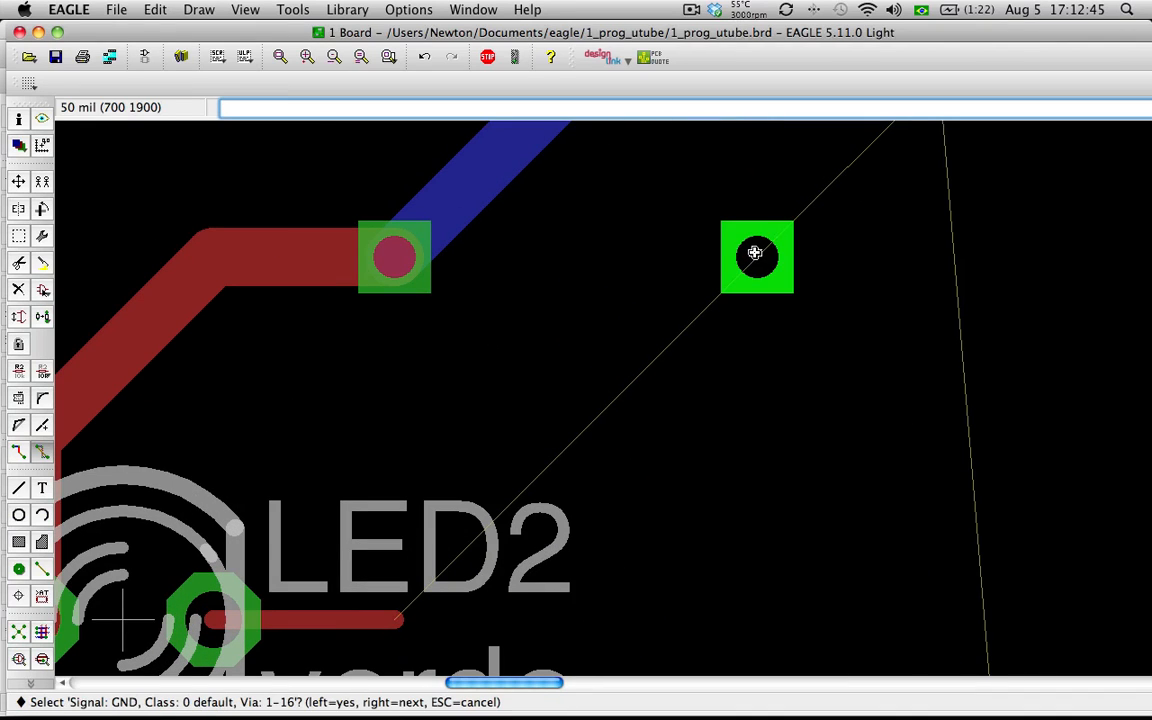
pyautogui.click(757, 253)
pyautogui.scroll(-2, 757, 253)
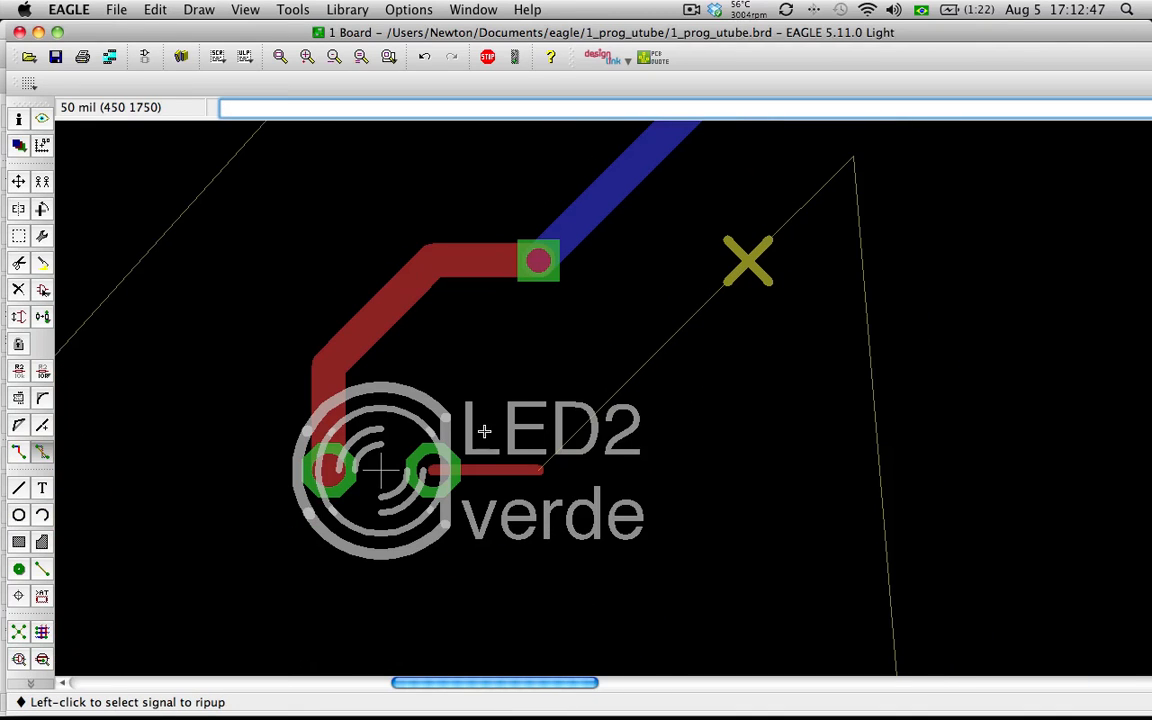
# Rip up the remaining routing between LED2 and R2, plus the leftover GND routing from LED2's right pad
pyautogui.click(322, 404)
pyautogui.click(385, 308)
pyautogui.scroll(-2, 433, 306)
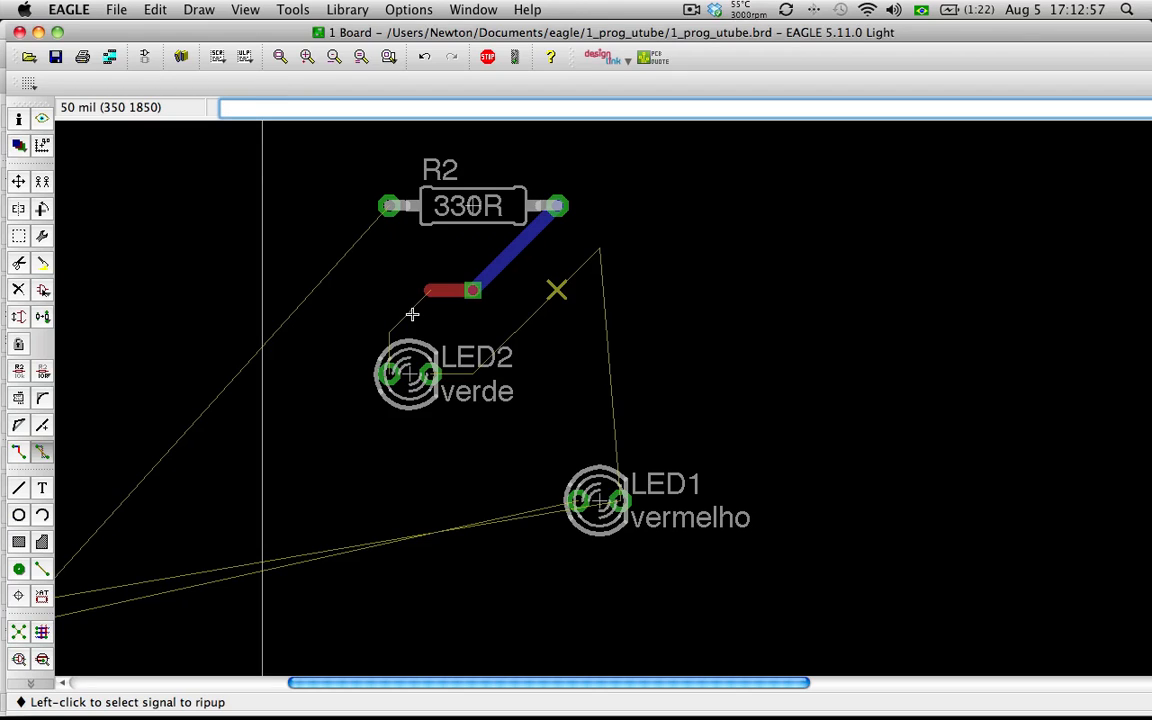
pyautogui.click(412, 314)
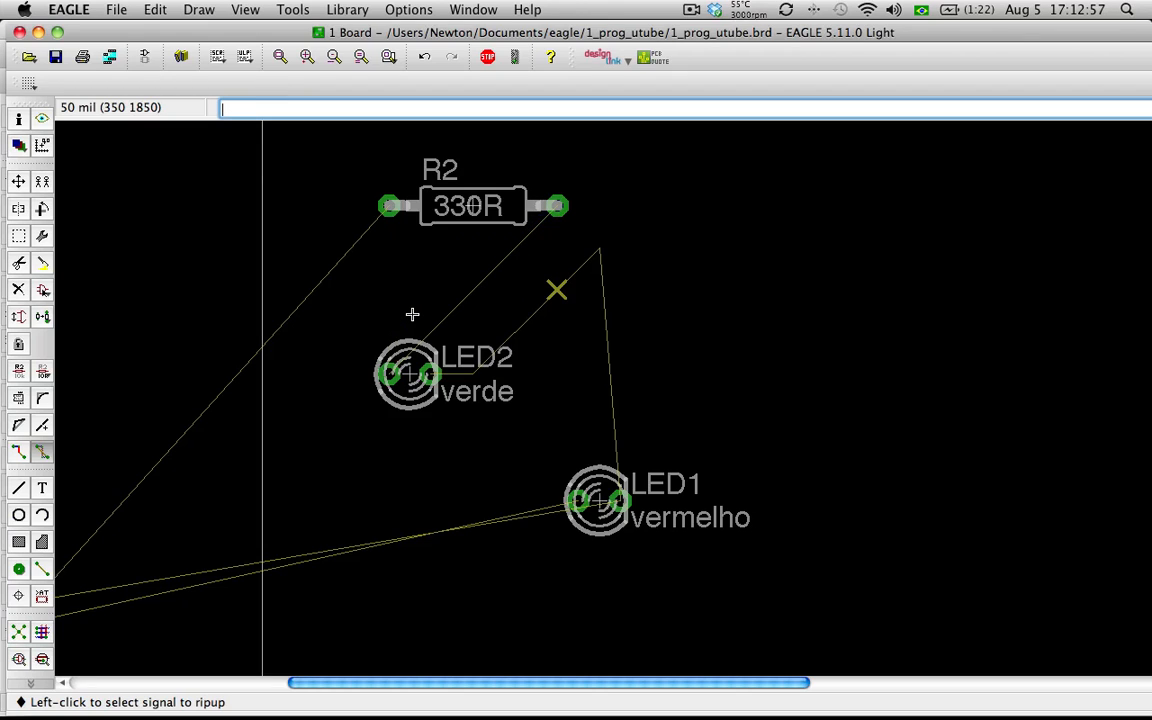
pyautogui.click(534, 318)
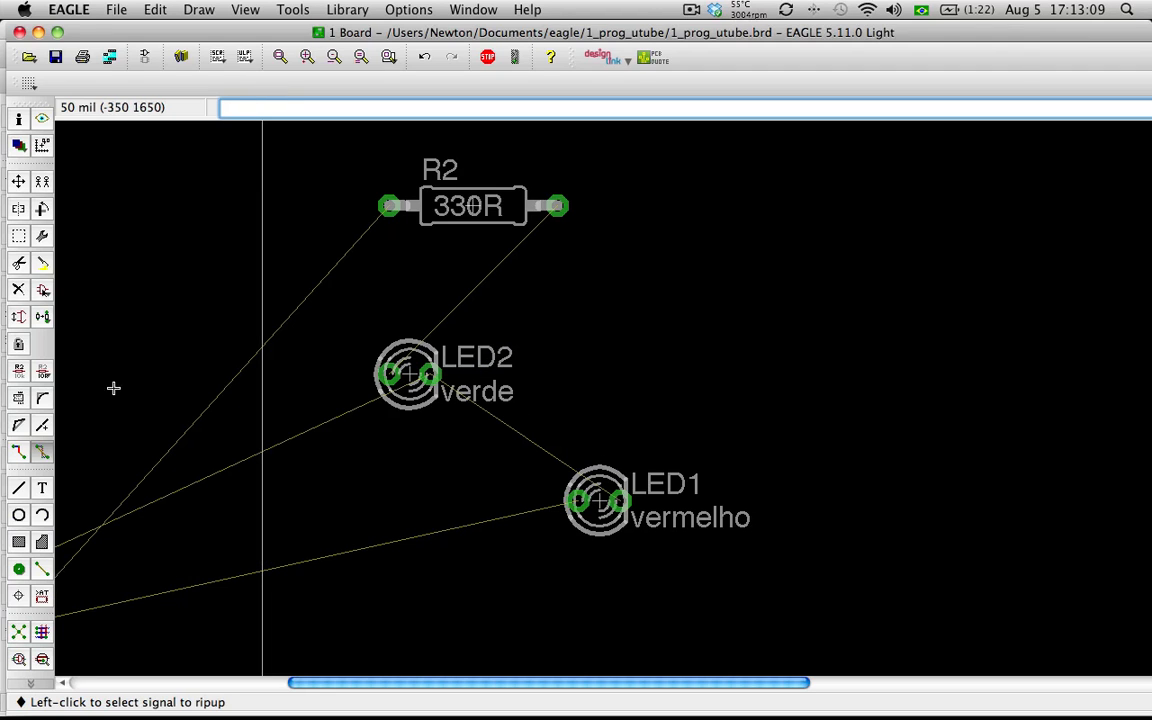
pyautogui.click(21, 452)
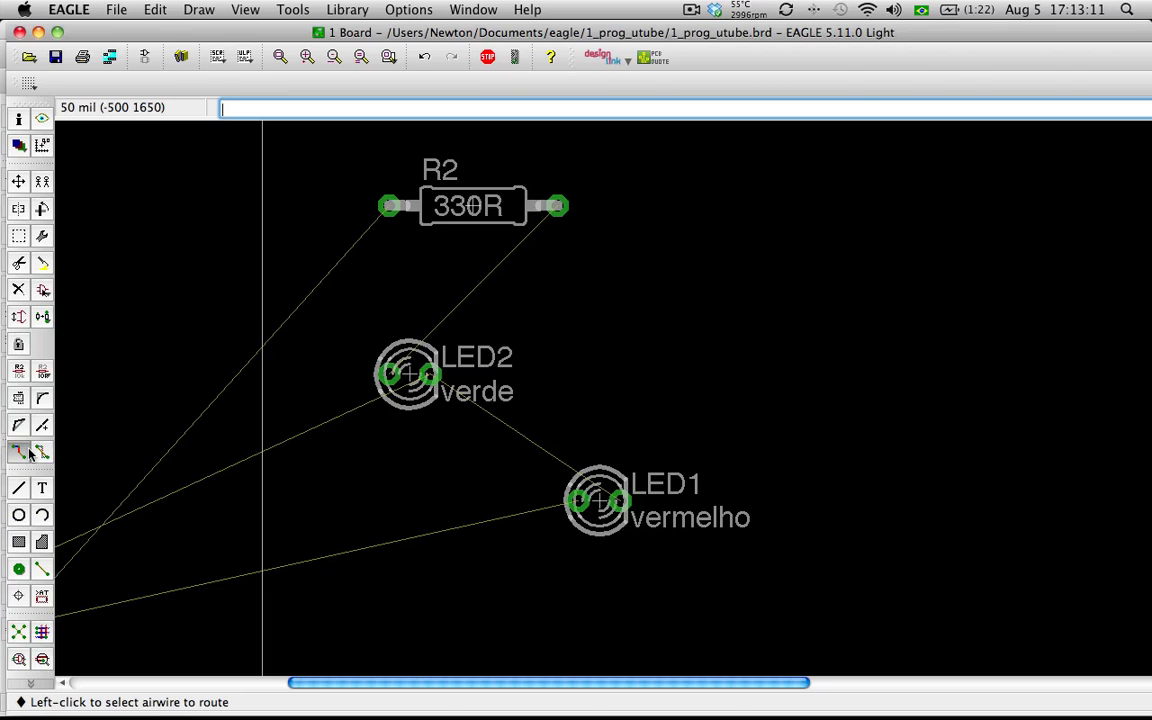
pyautogui.click(558, 207)
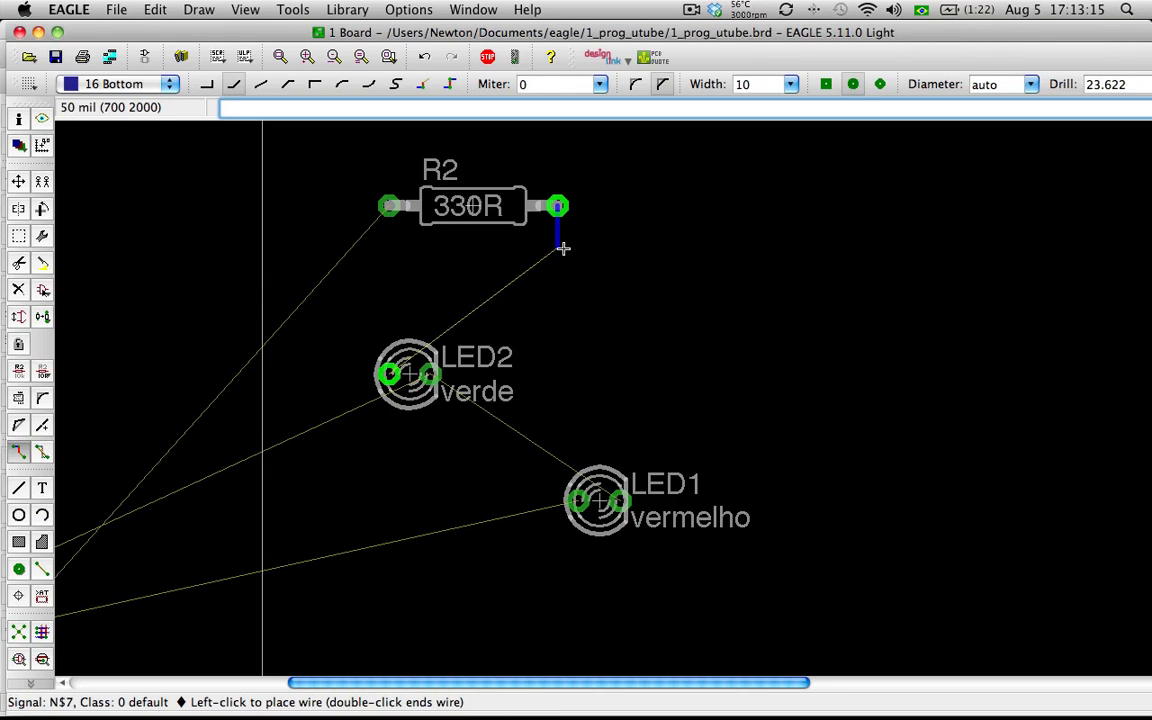
pyautogui.press('Escape')
# Move switches S3 and S4 onto the board side by side below LED1, with S4 to the left of S3
pyautogui.scroll(-3, 476, 296)
pyautogui.scroll(1, 368, 488)
pyautogui.moveTo(366, 489); pyautogui.dragTo(488, 449, button='middle')
pyautogui.scroll(1, 485, 451)
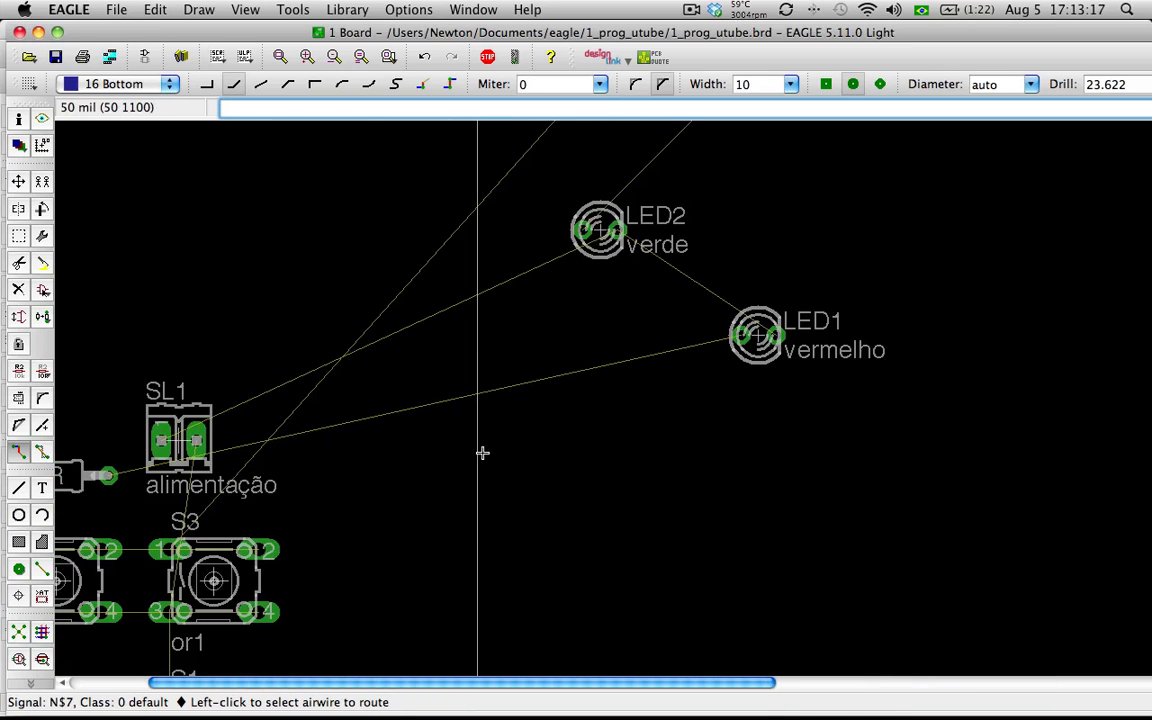
pyautogui.click(18, 181)
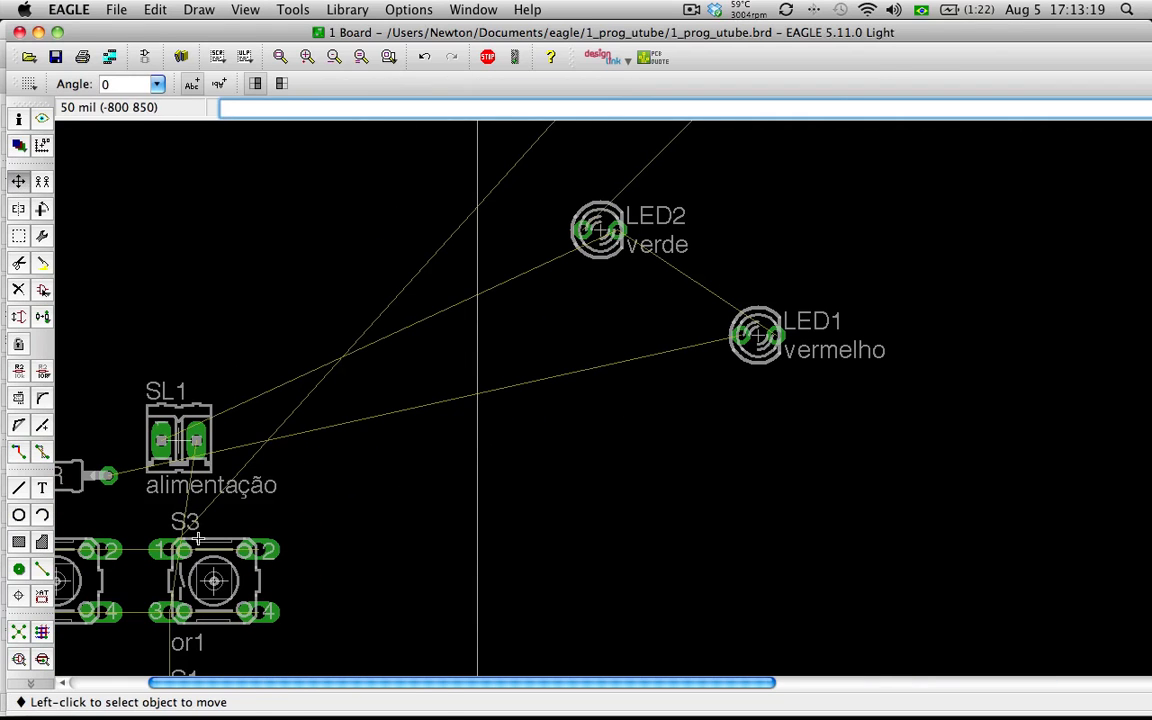
pyautogui.click(242, 584)
pyautogui.click(828, 492)
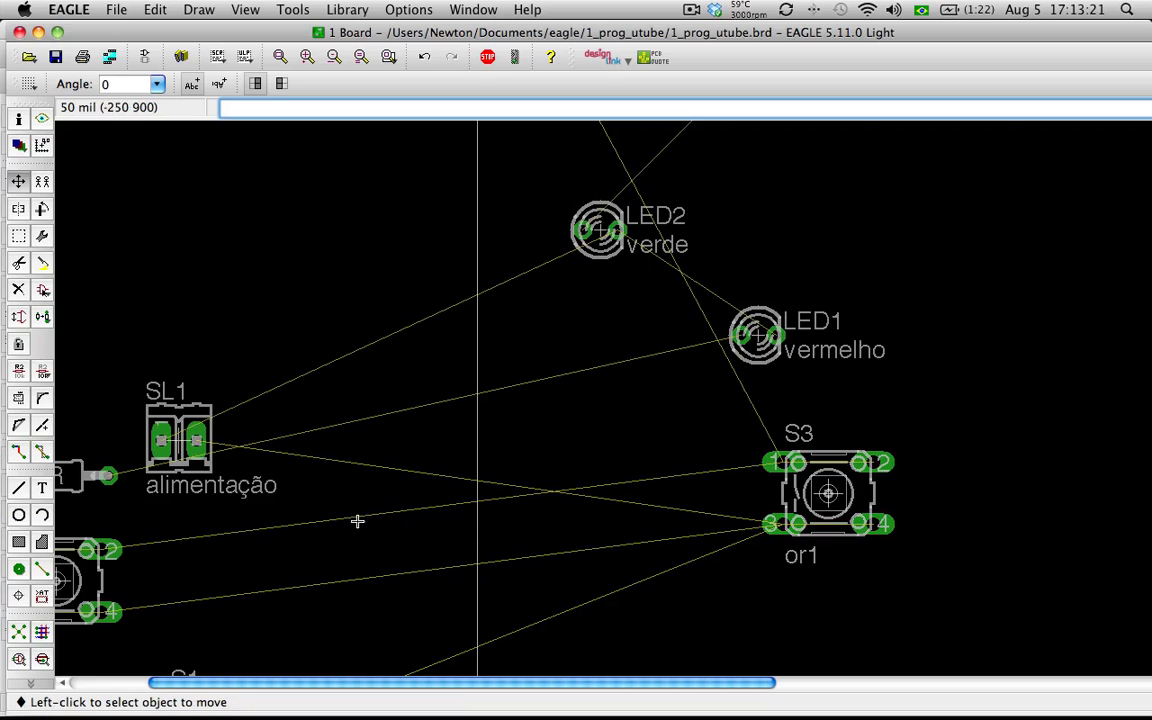
pyautogui.click(52, 581)
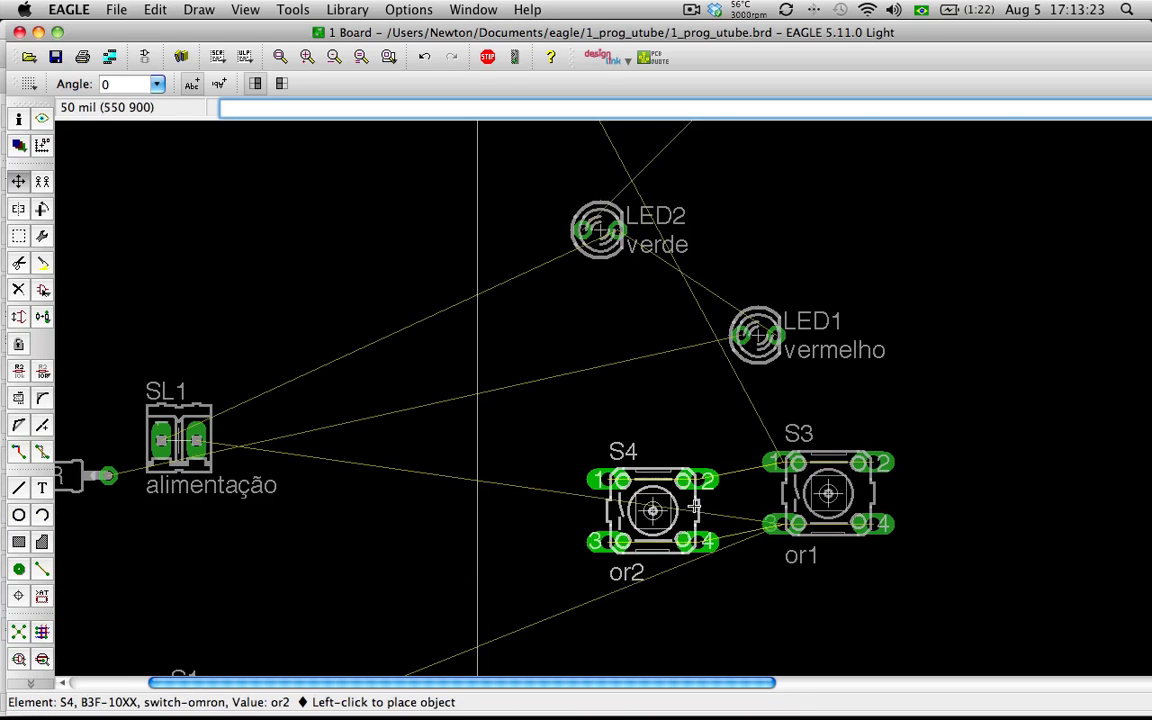
pyautogui.click(617, 492)
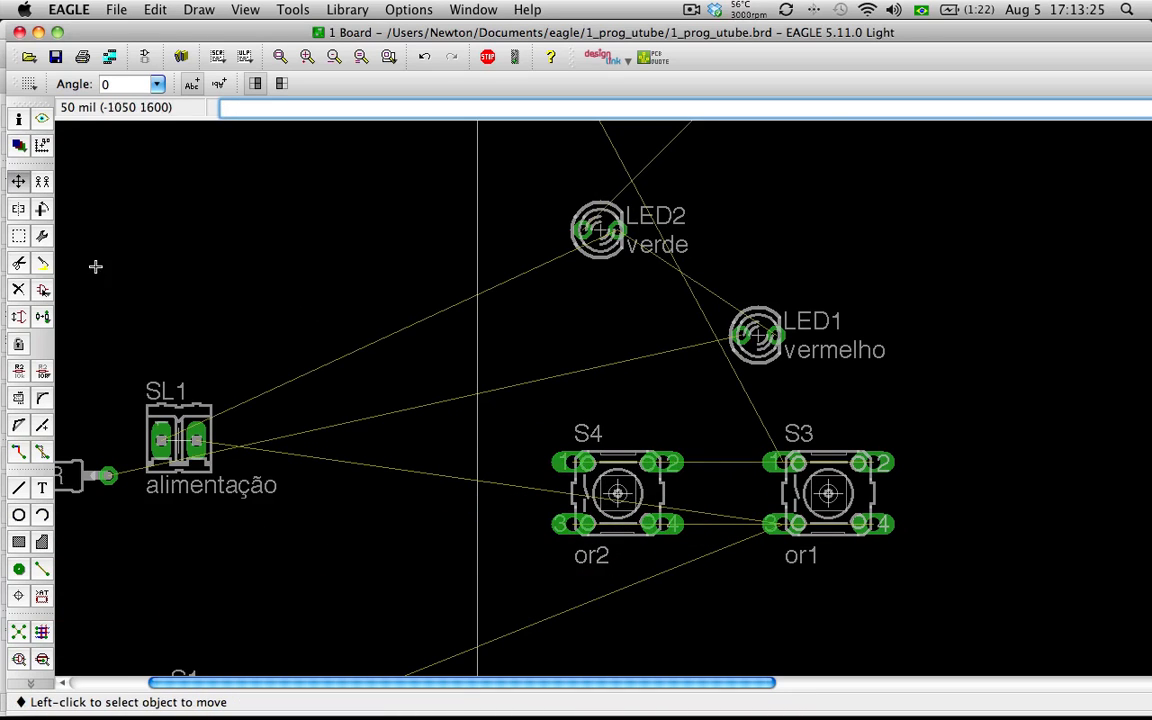
# Route a 10 mil trace on 16 Bottom from S3's pad 1 to S4's pad 2, and set the routing width to 32
pyautogui.click(18, 452)
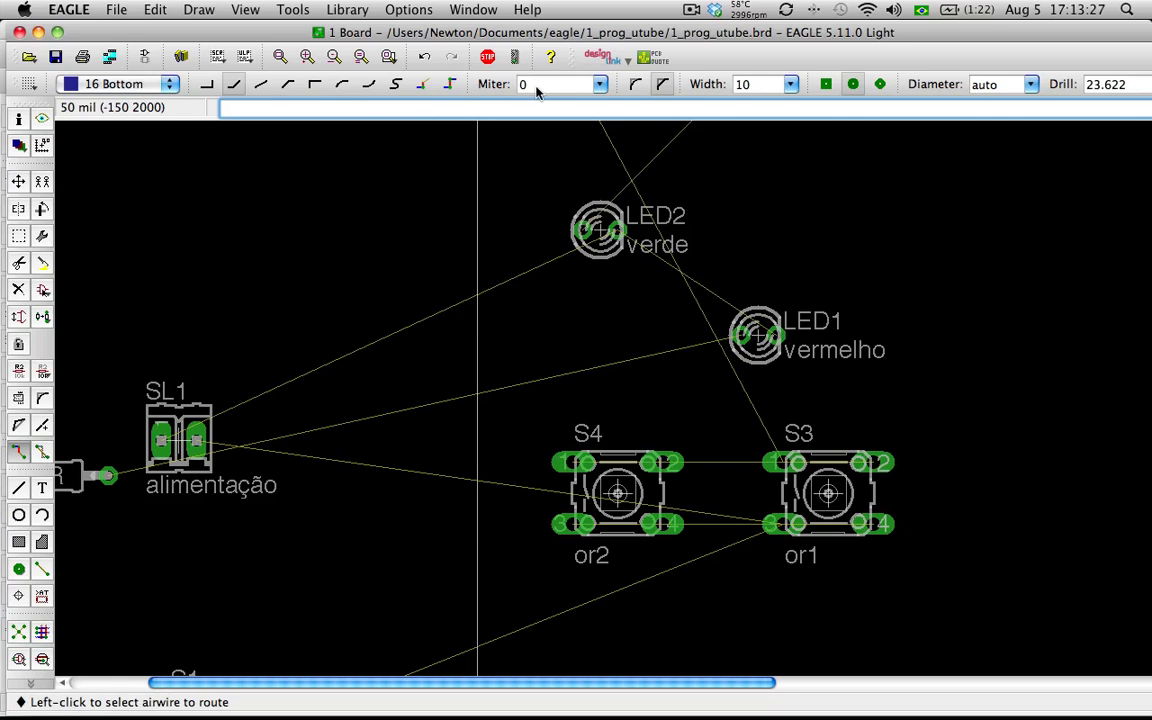
pyautogui.scroll(4, 830, 478)
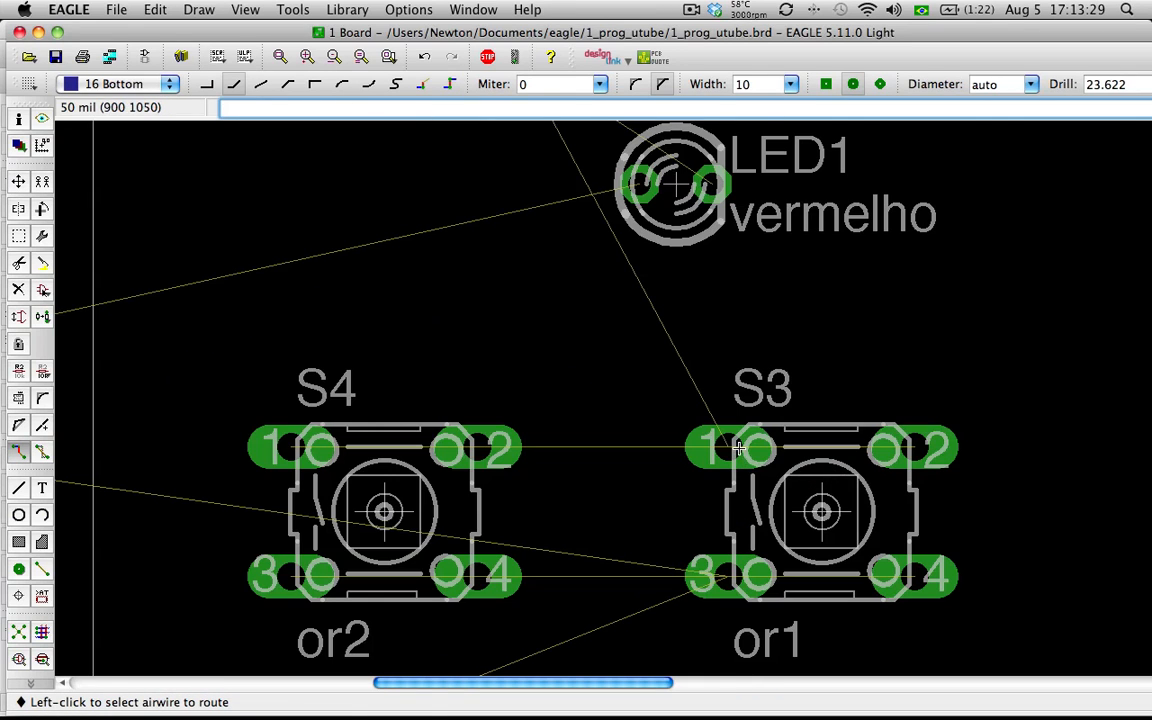
pyautogui.click(715, 447)
pyautogui.click(715, 447)
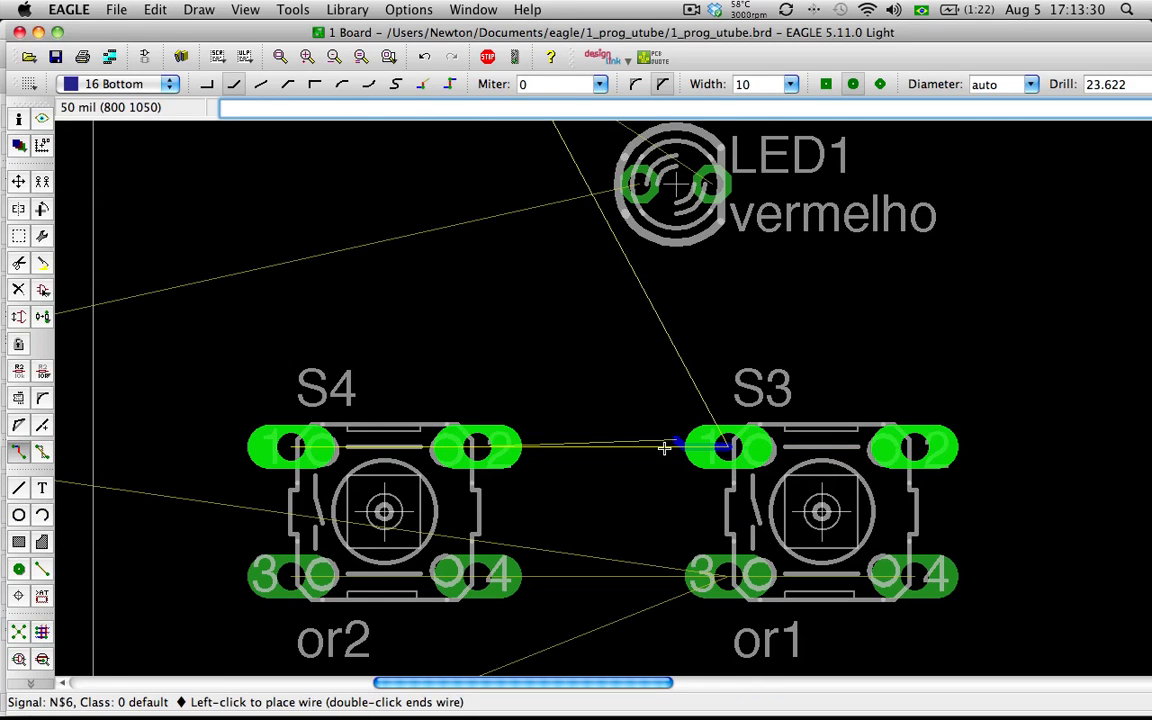
pyautogui.click(481, 448)
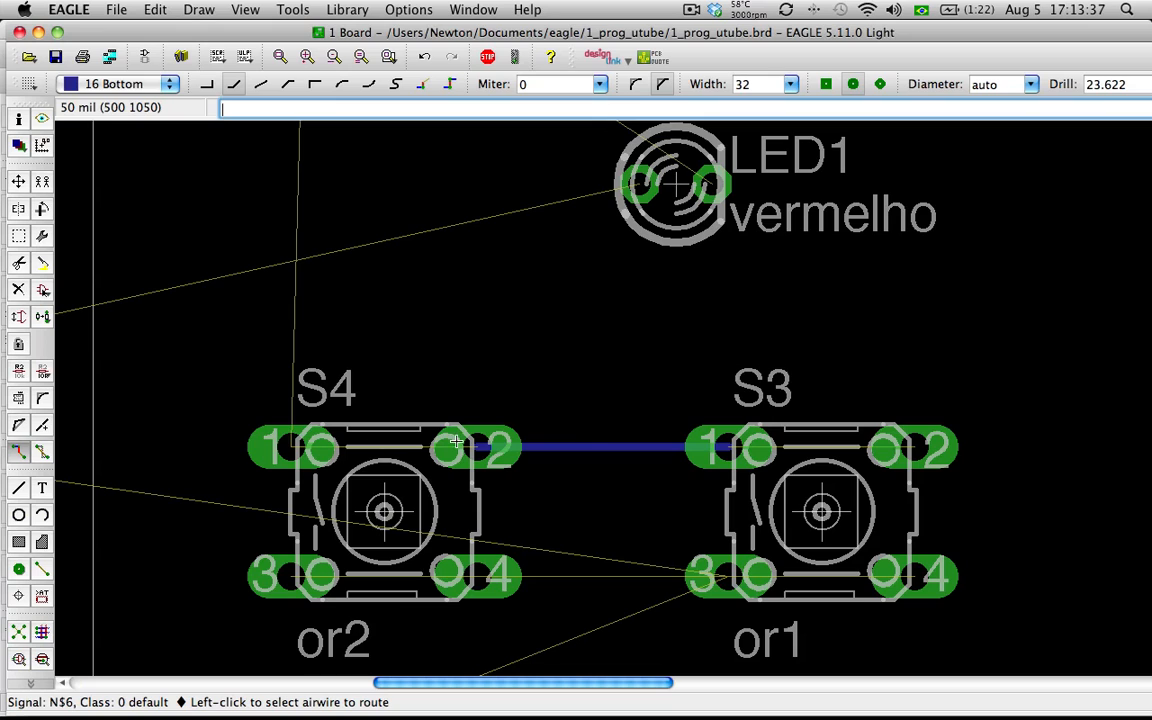
# Check the width of the trace between S4 and S3 in its properties
pyautogui.rightClick(586, 446)
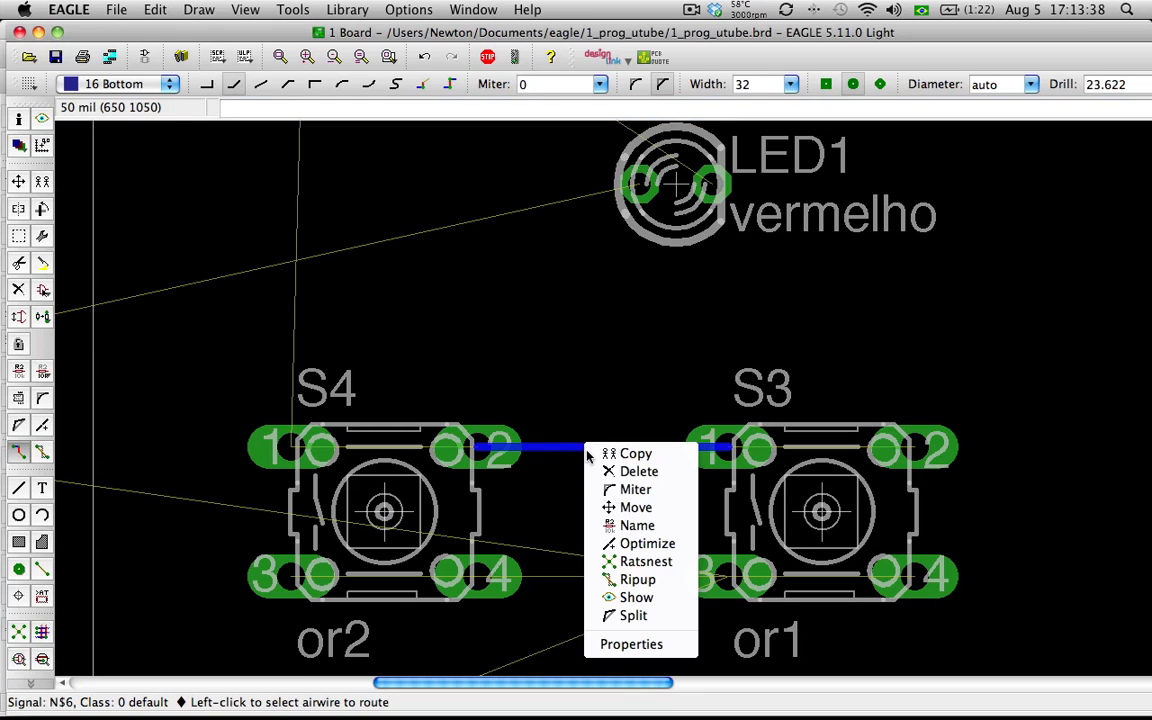
pyautogui.click(620, 644)
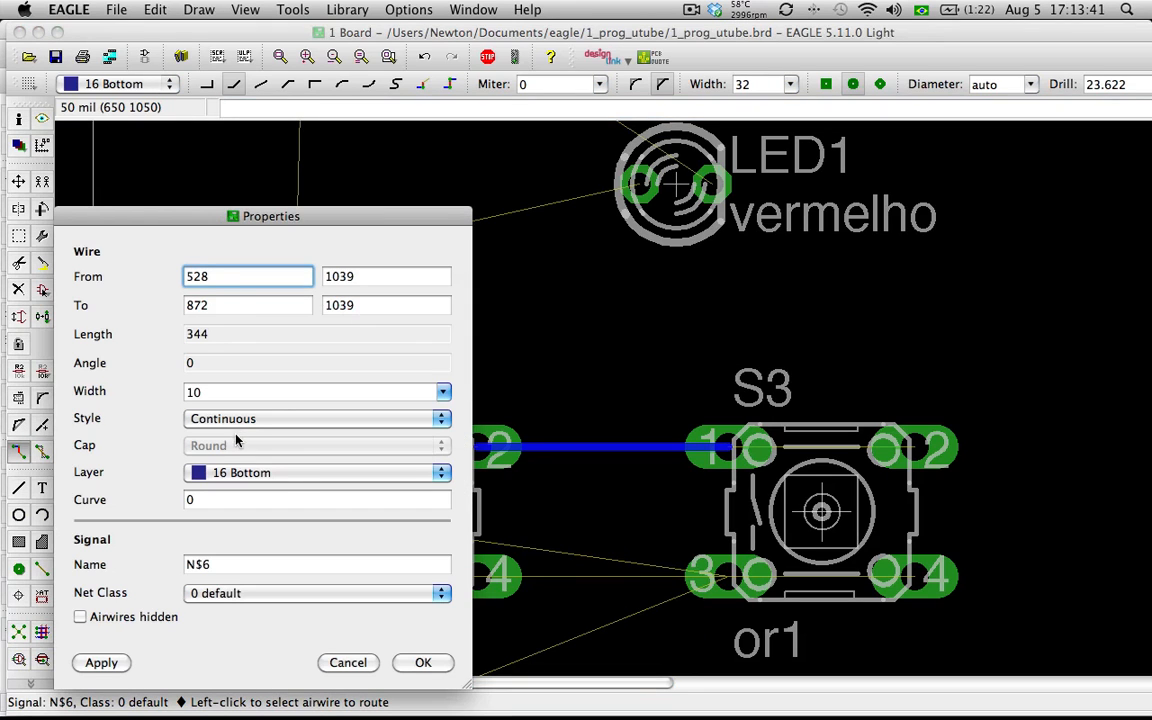
pyautogui.click(187, 392)
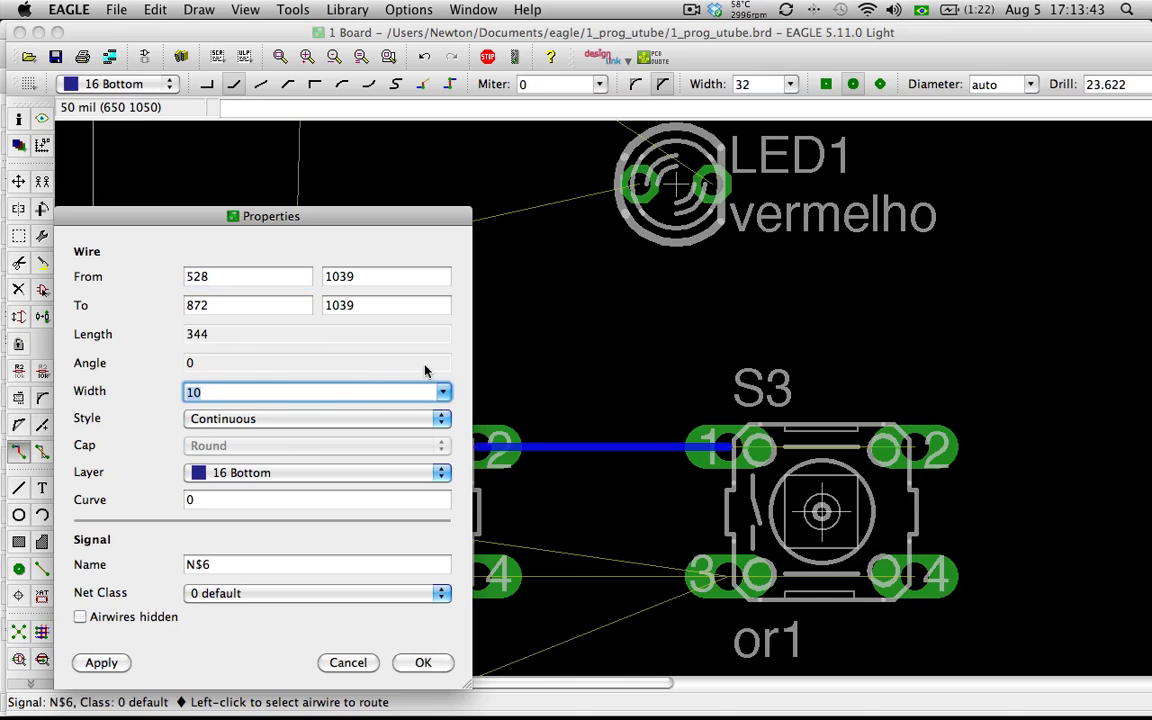
pyautogui.press('Return')
# Route S4's pad 2 to its pad 1 on 16 Bottom, adopting the 10 mil width of the existing trace
pyautogui.rightClick(784, 85)
pyautogui.click(753, 85)
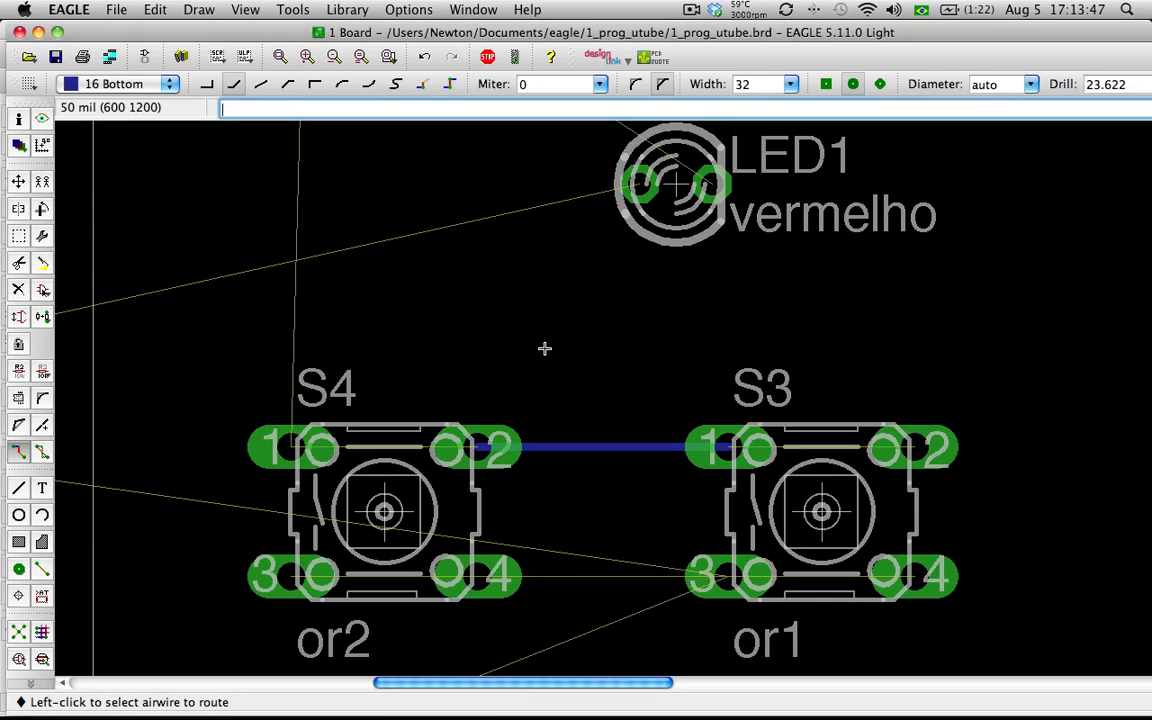
pyautogui.keyDown('shift'); pyautogui.click(472, 446); pyautogui.keyUp('shift')
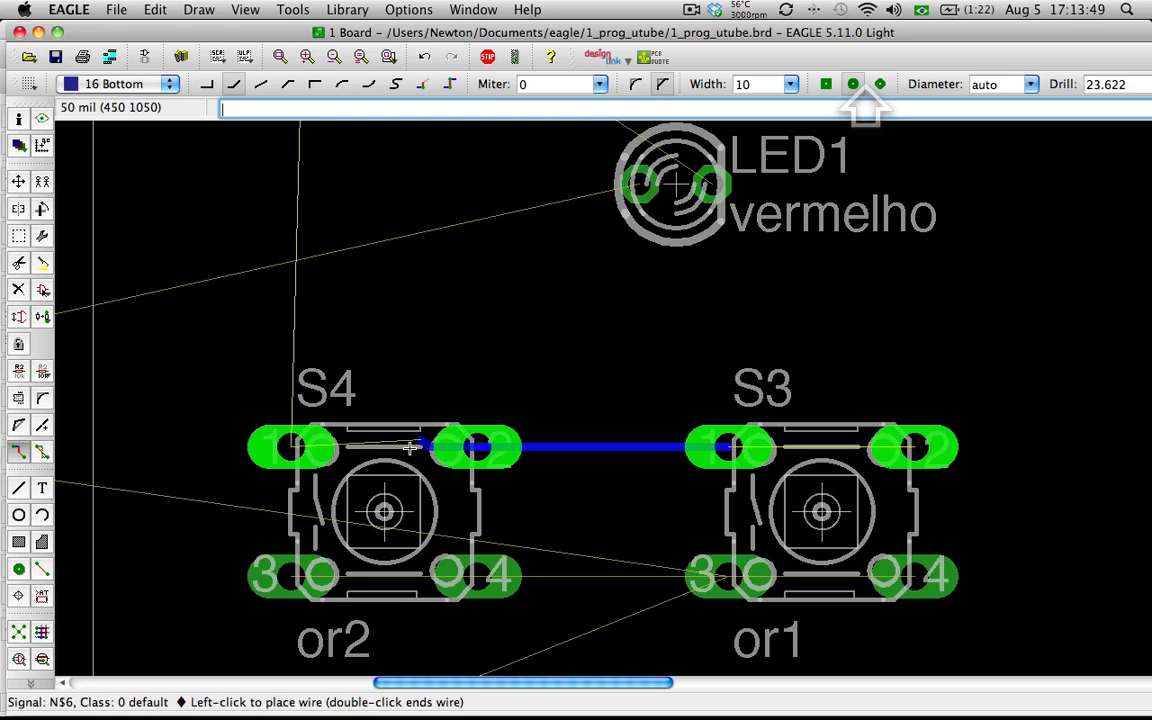
pyautogui.click(298, 446)
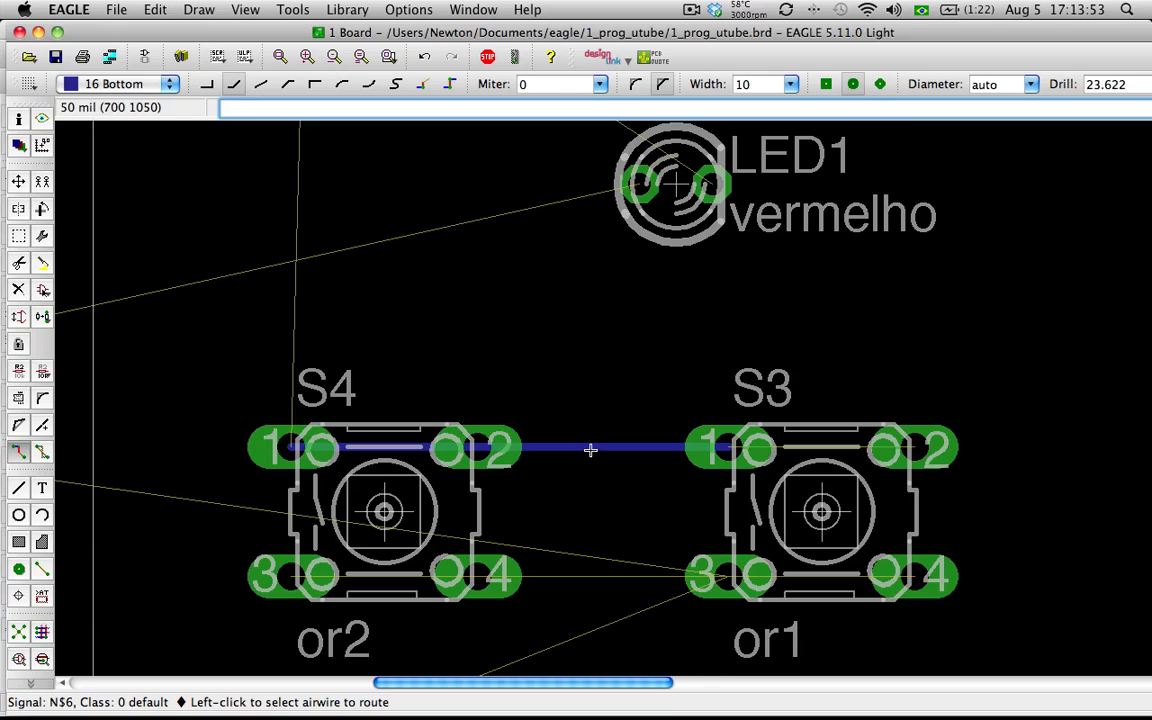
pyautogui.scroll(-4, 590, 450)
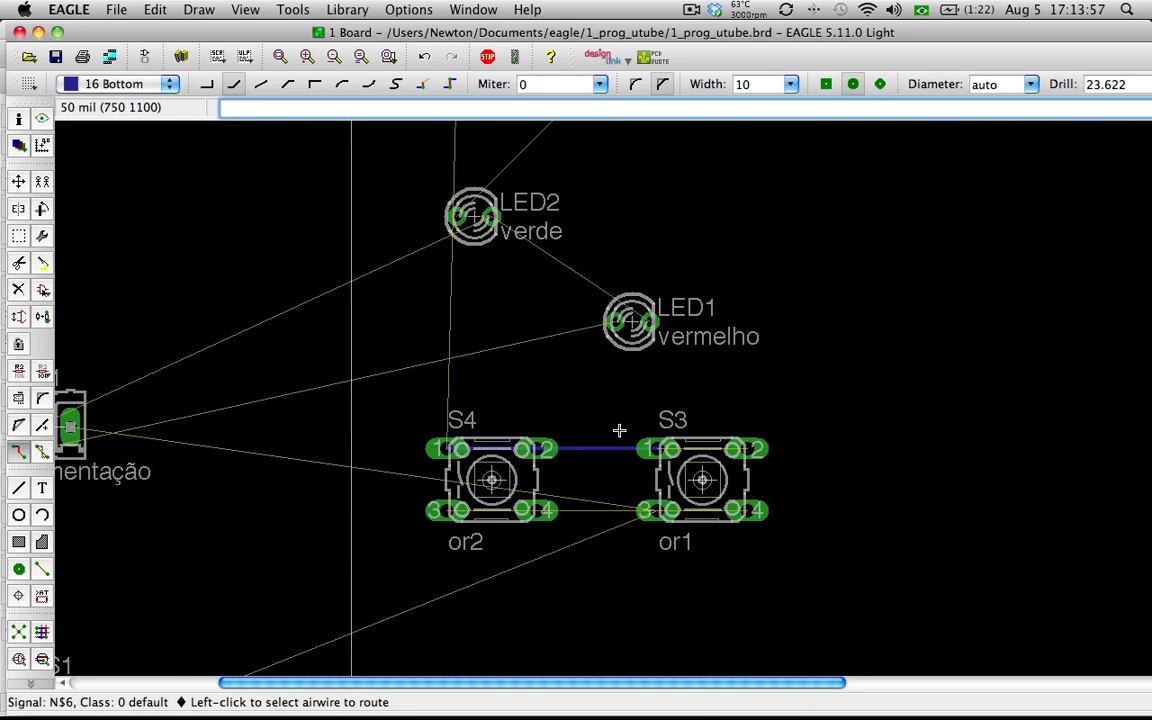
pyautogui.scroll(-5, 619, 430)
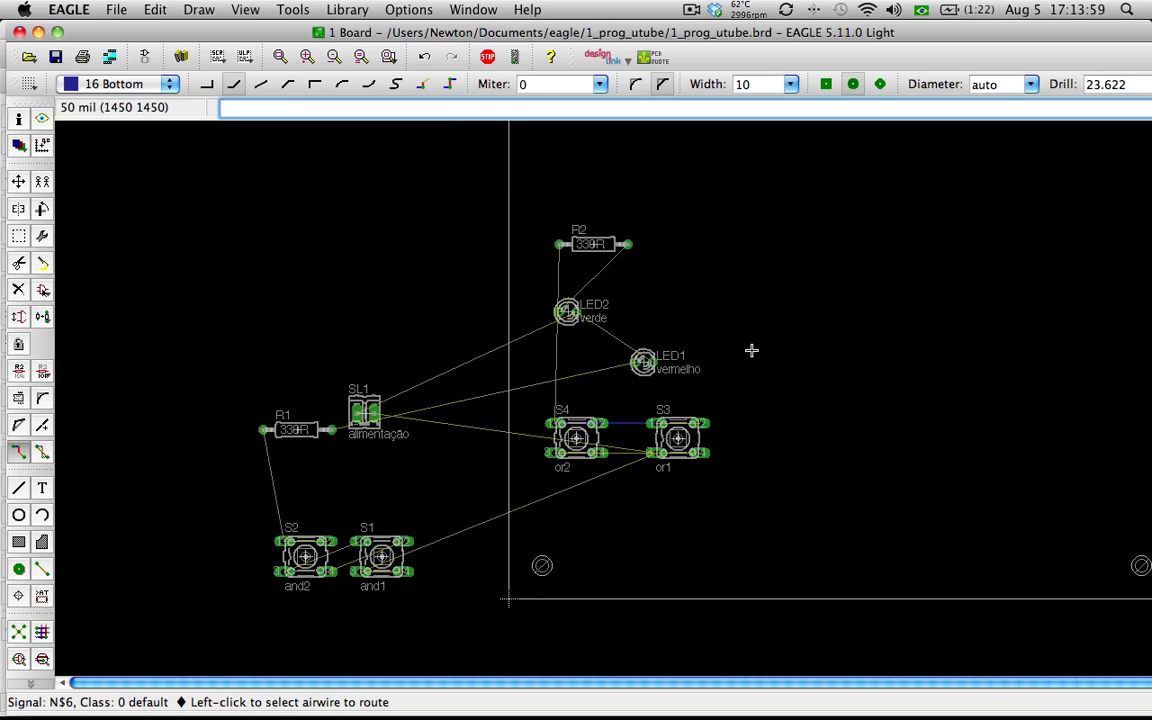
pyautogui.scroll(-3, 751, 350)
pyautogui.scroll(2, 632, 378)
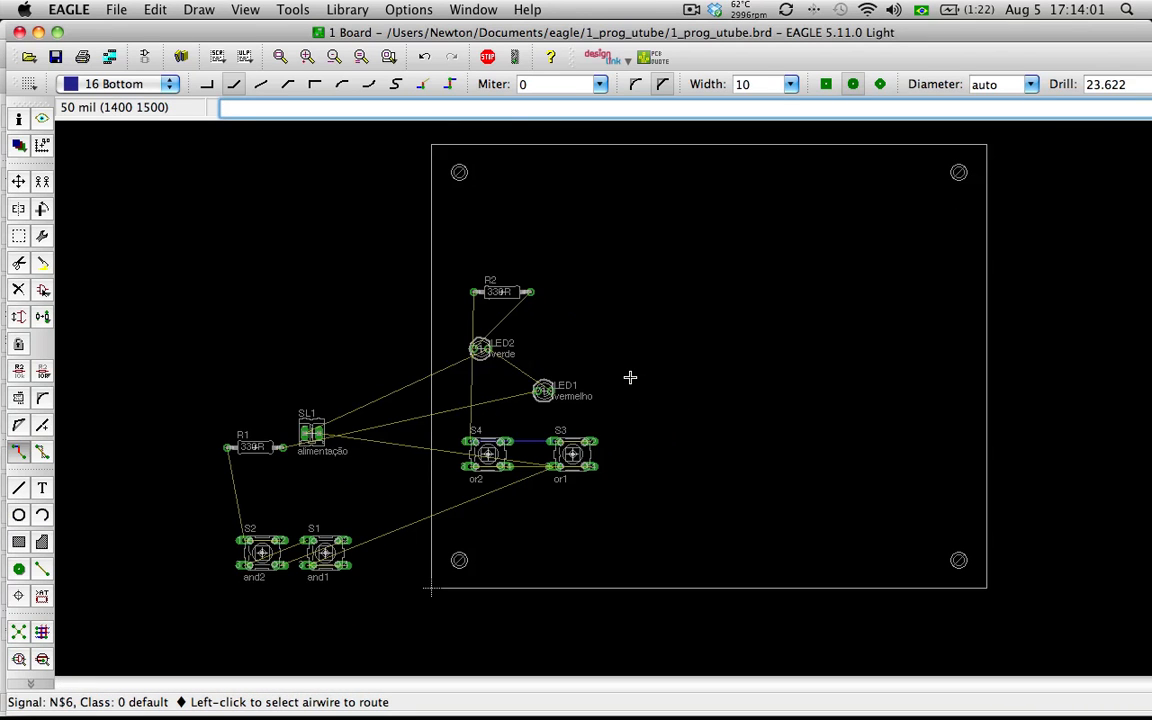